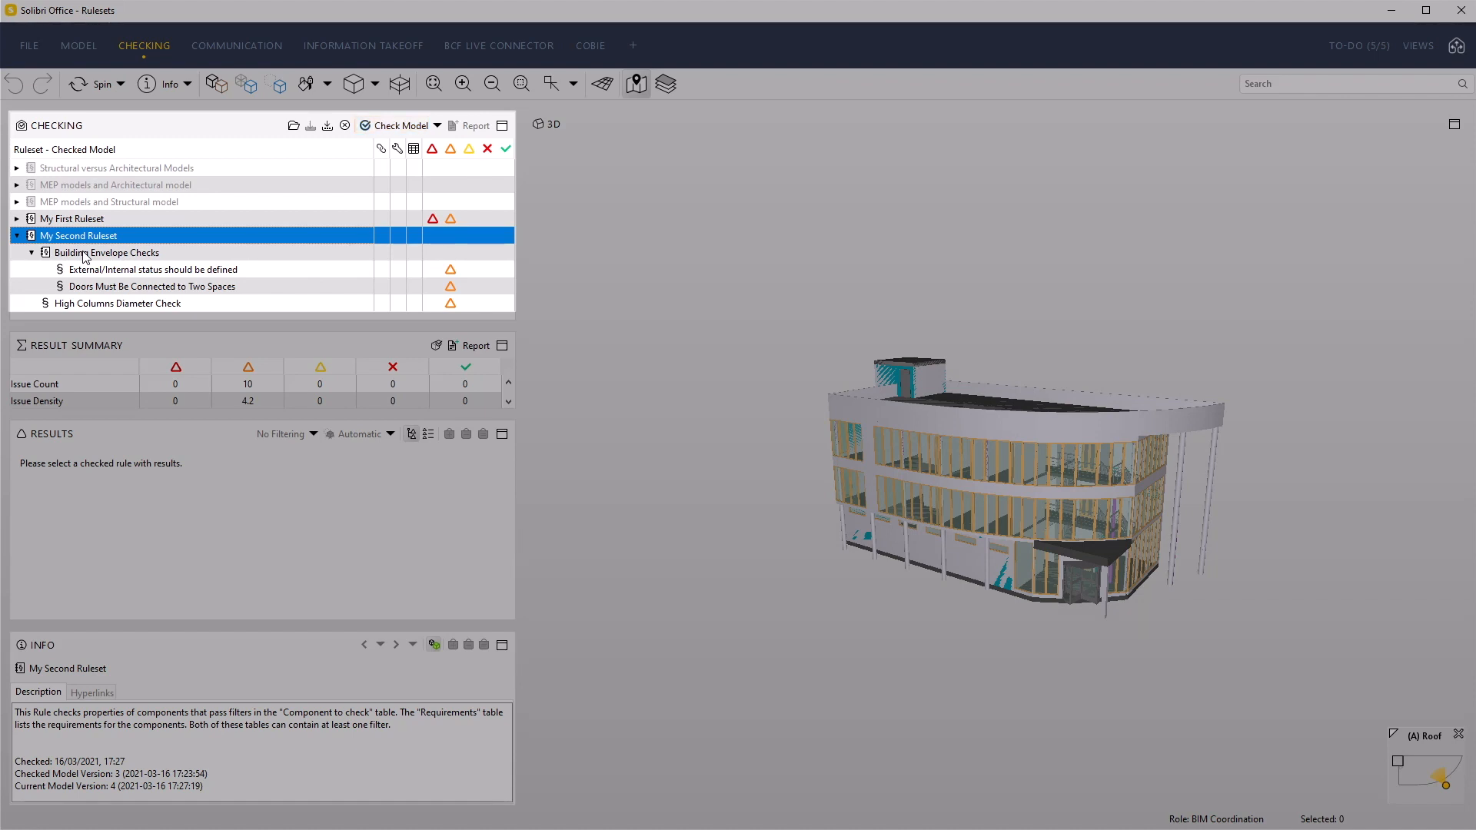
# Inspect the Building Envelope Checks ruleset and display the Door results of the "Doors Must Be Connected to Two Spaces" rule
pyautogui.click(85, 257)
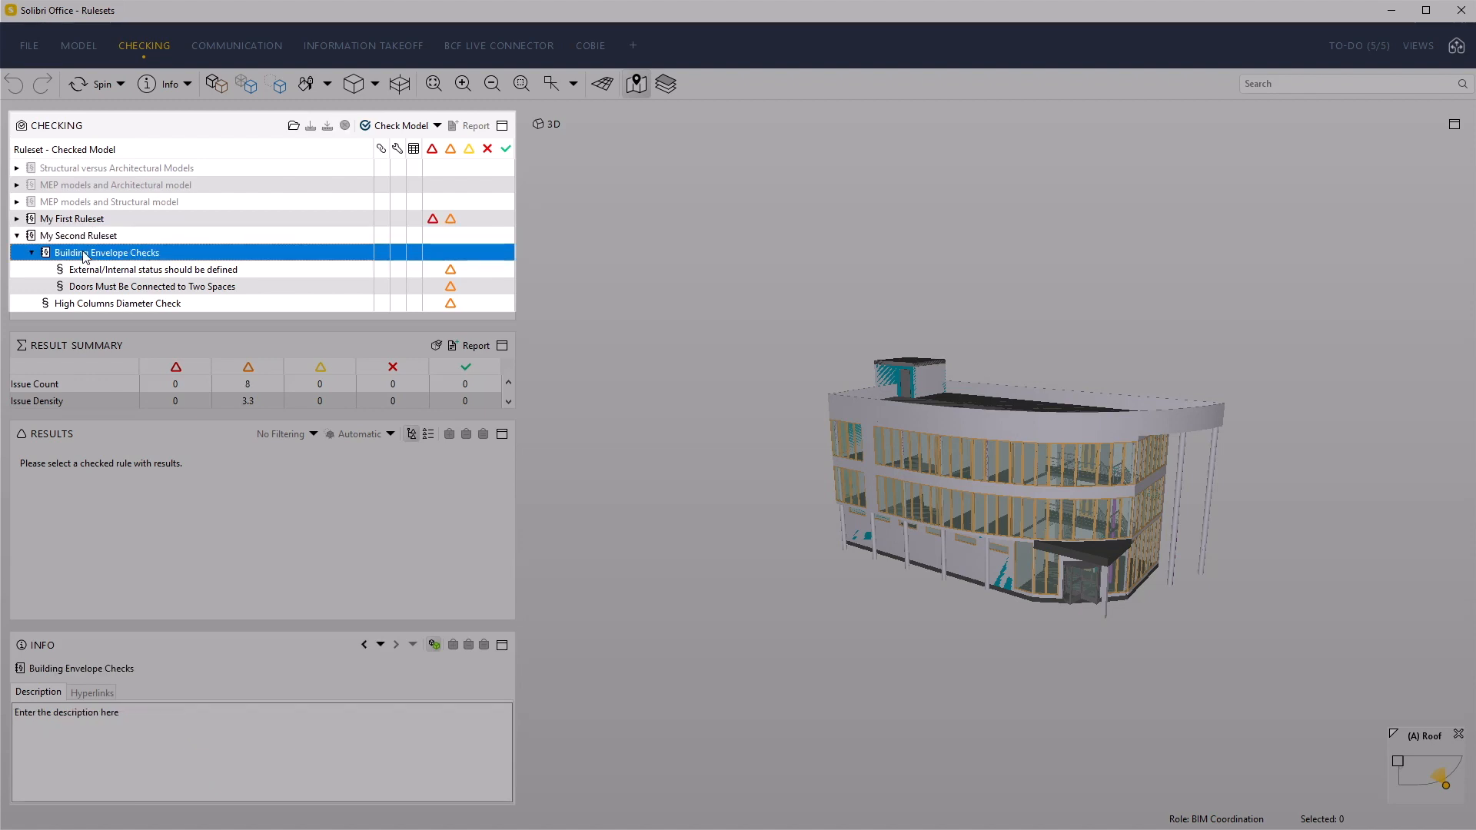
pyautogui.click(138, 289)
pyautogui.doubleClick(59, 478)
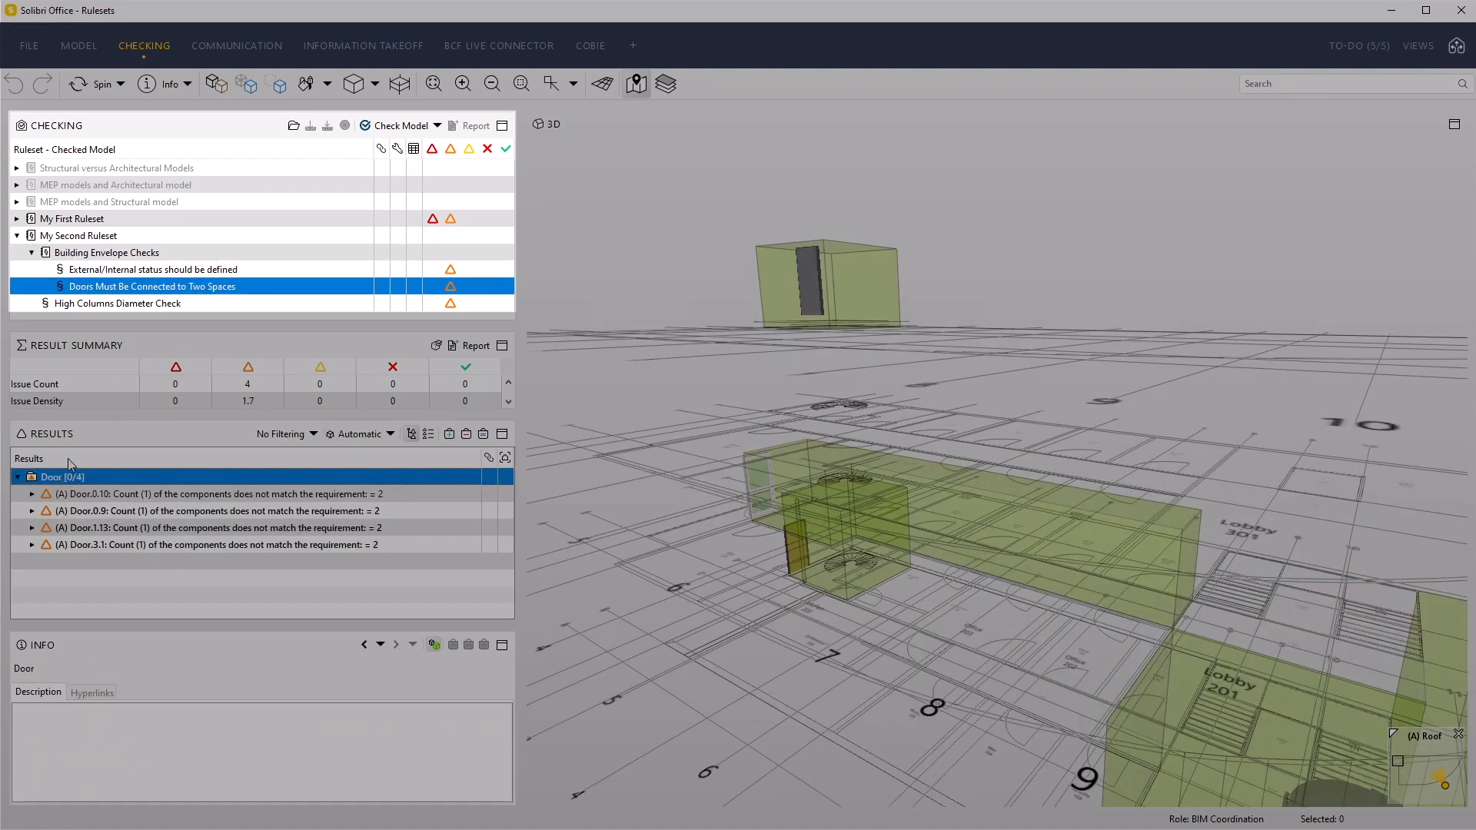
# Review the Door, Slab, Stair and Wall results of the "External/Internal status should be defined" rule in the 3D view
pyautogui.click(118, 272)
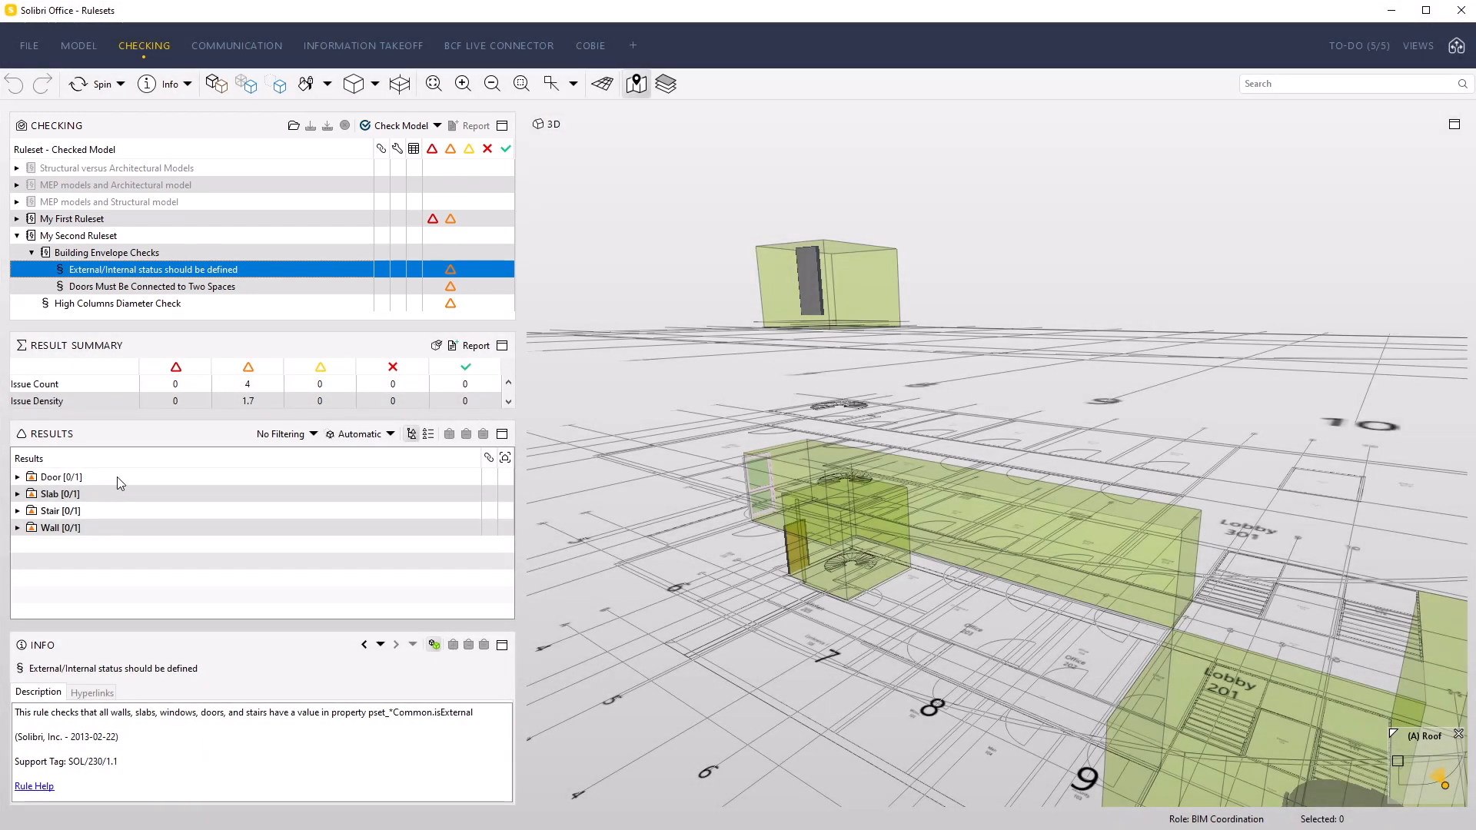
pyautogui.click(117, 478)
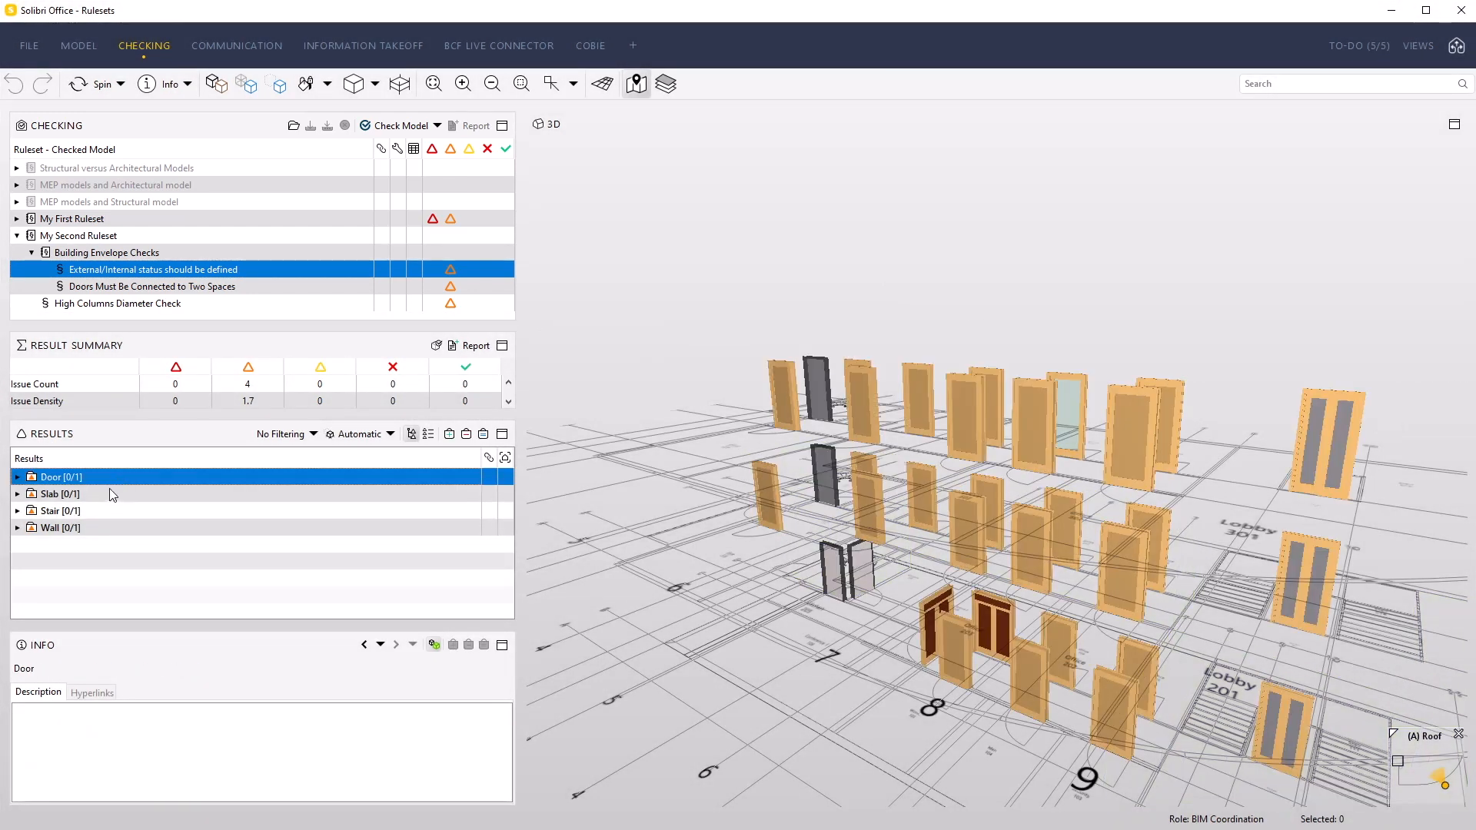
pyautogui.click(110, 495)
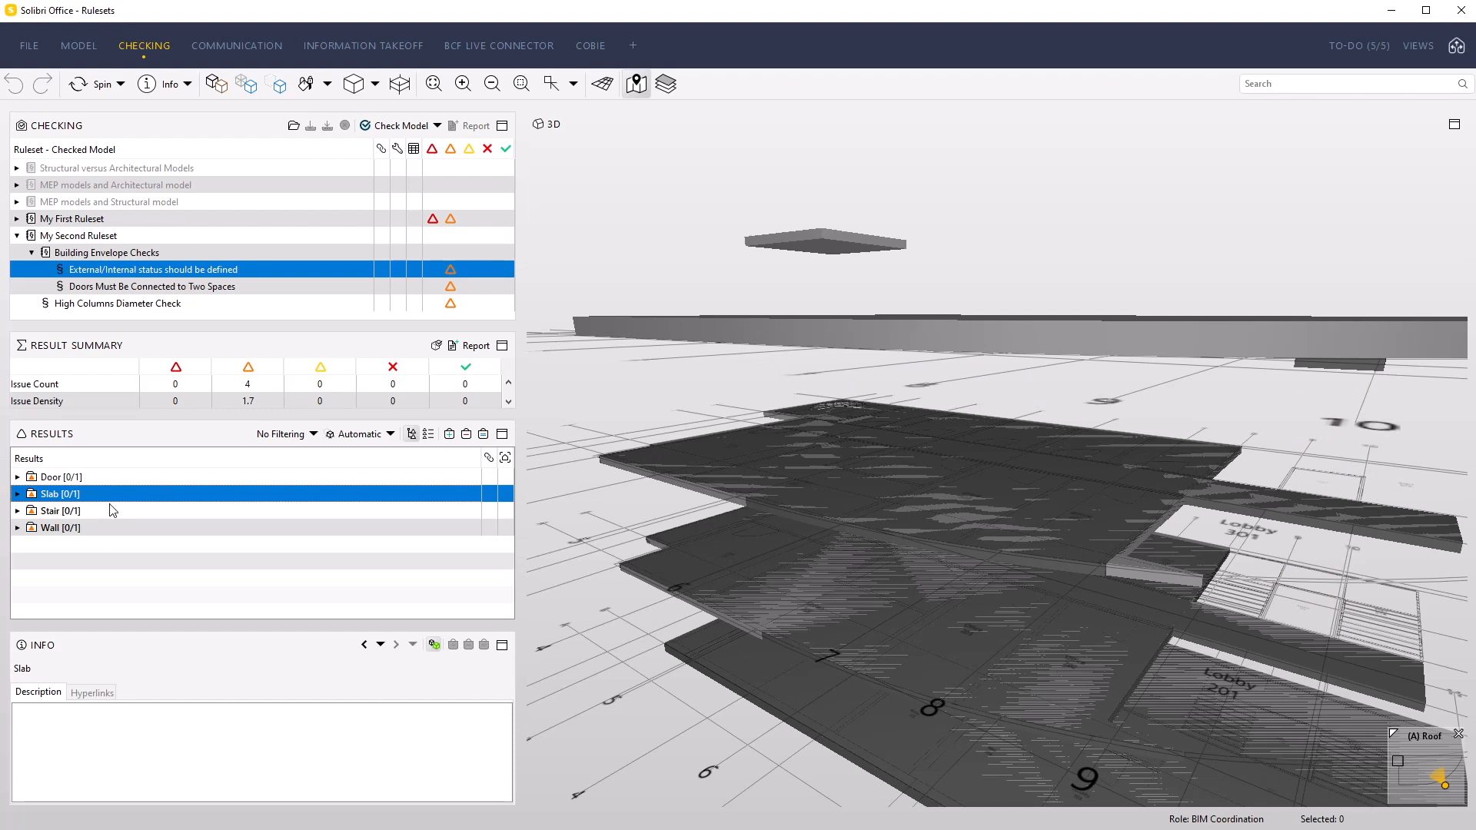
pyautogui.click(112, 512)
pyautogui.click(117, 529)
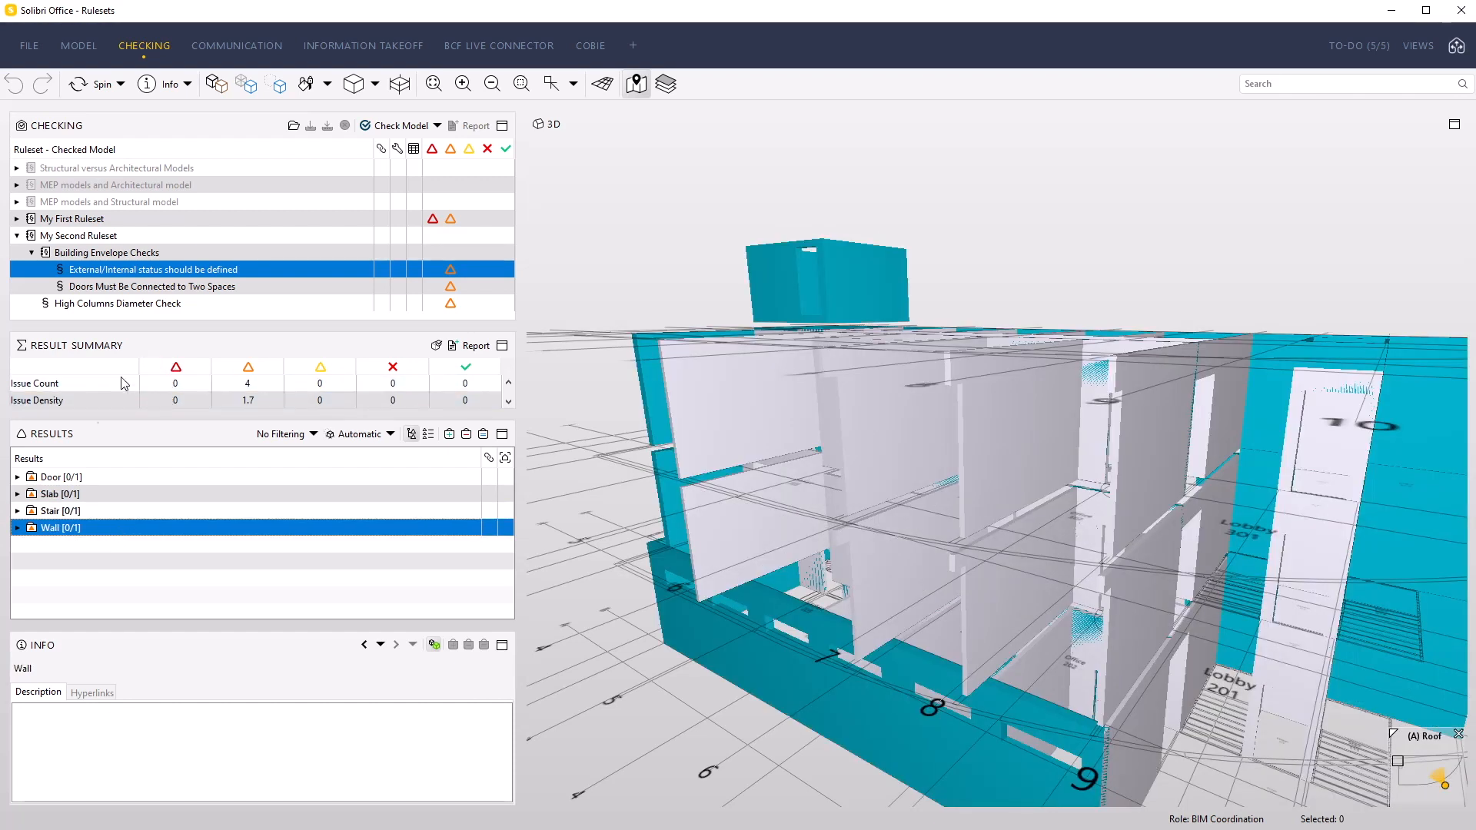
pyautogui.click(108, 477)
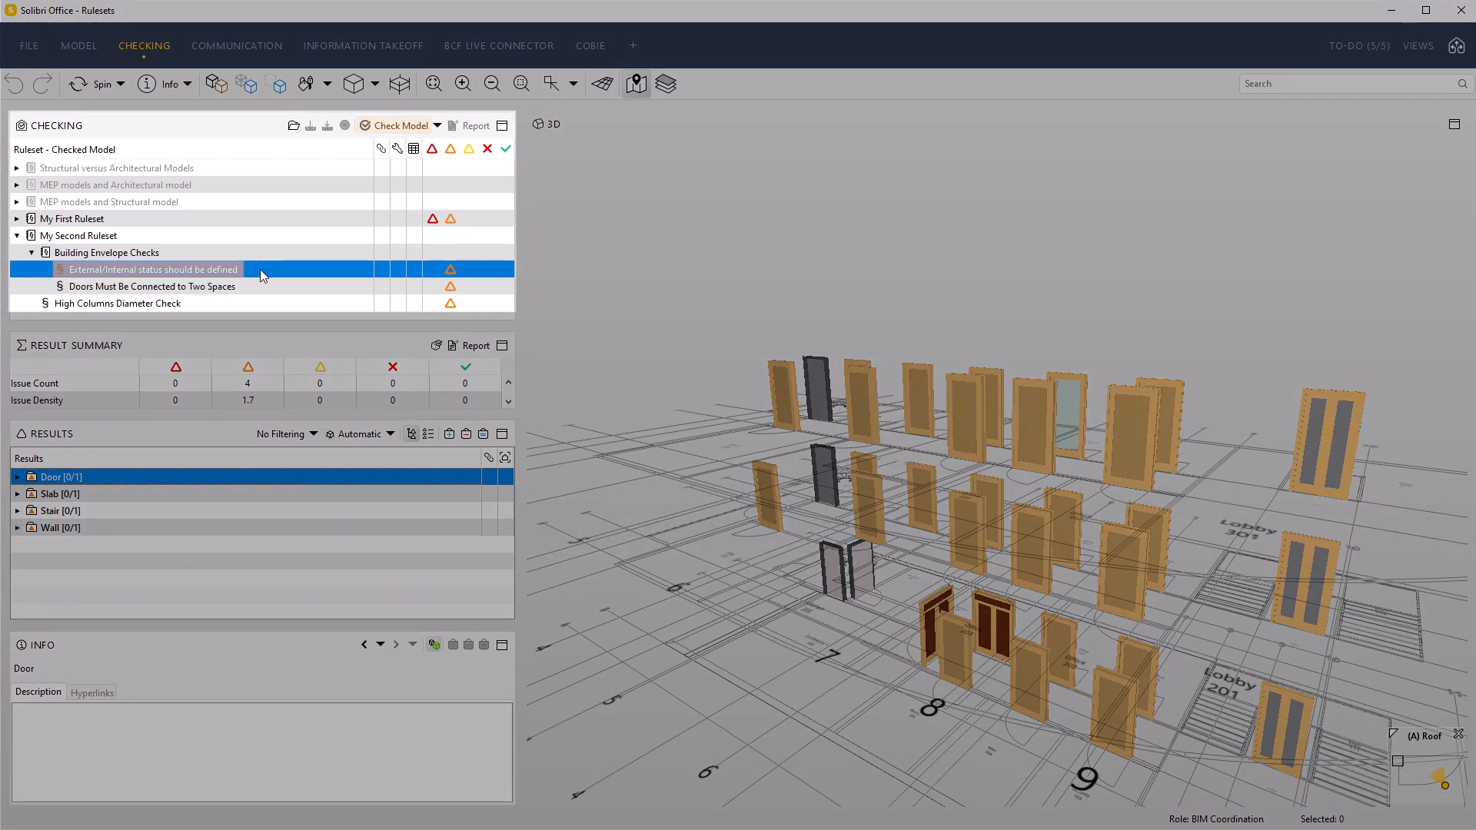
# Open the parameters of the "External/Internal status should be defined" rule and review its list of components to check
pyautogui.rightClick(261, 271)
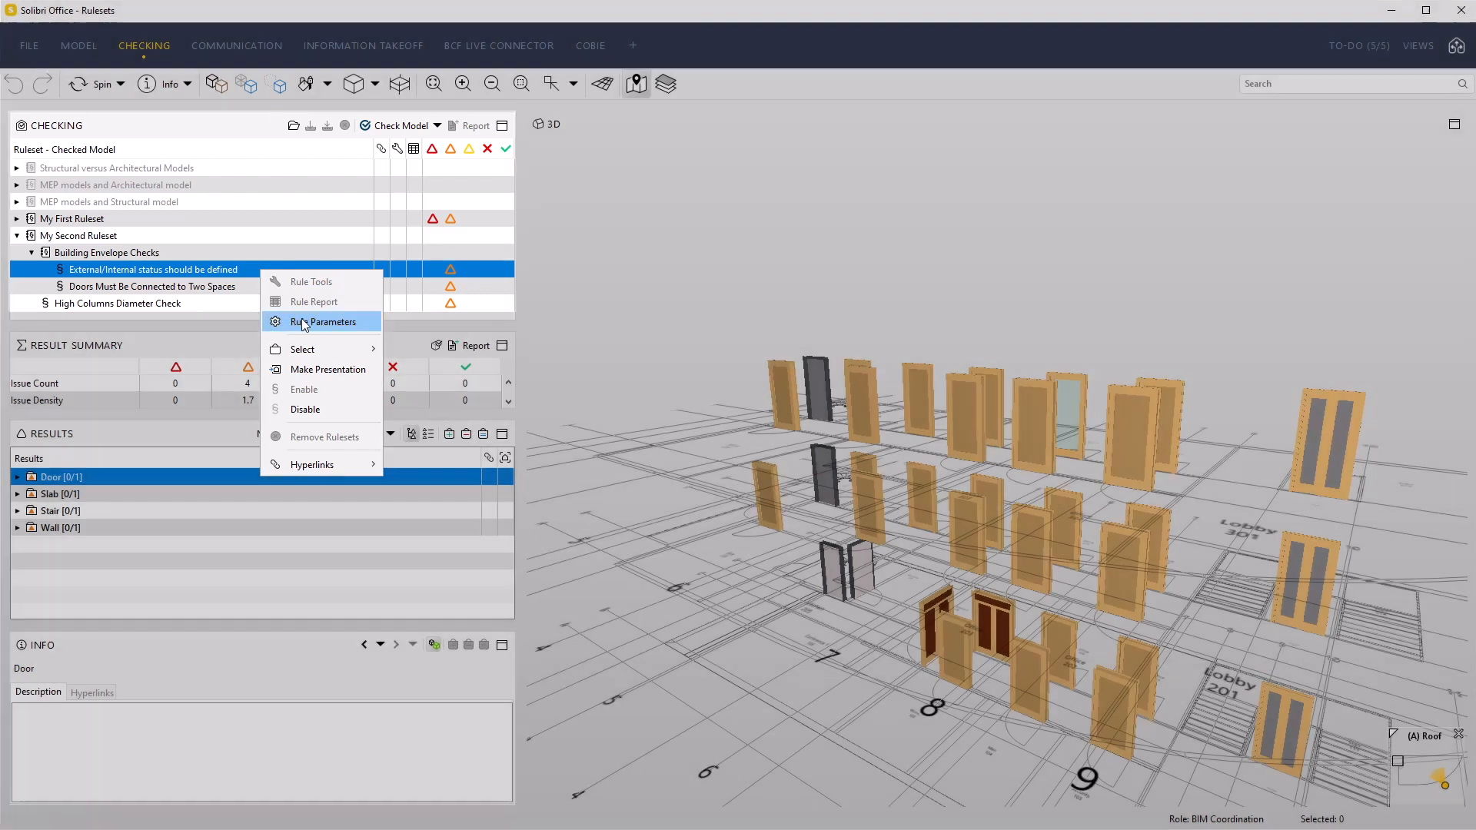
pyautogui.click(301, 320)
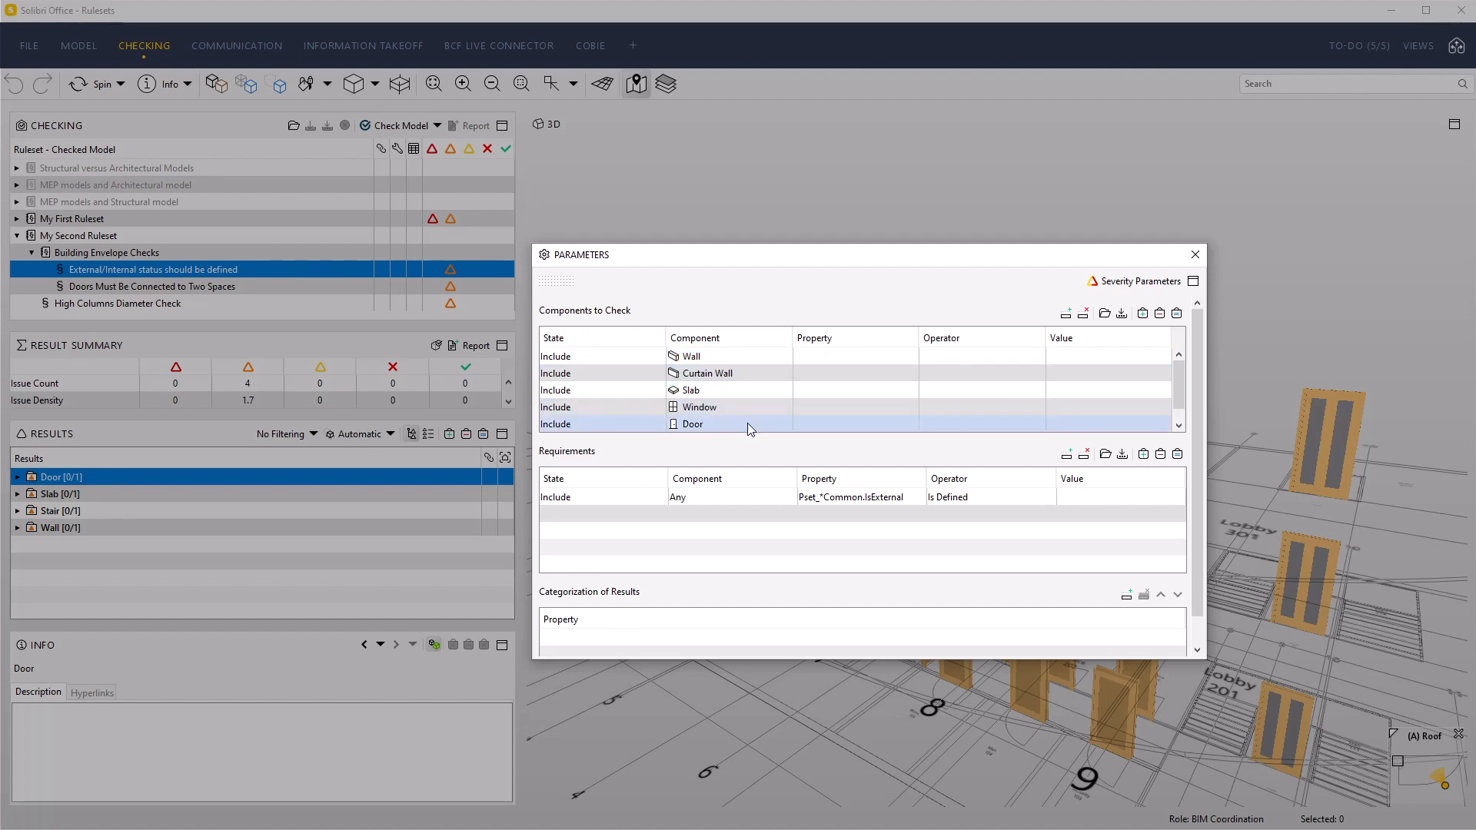
pyautogui.scroll(-1, 749, 423)
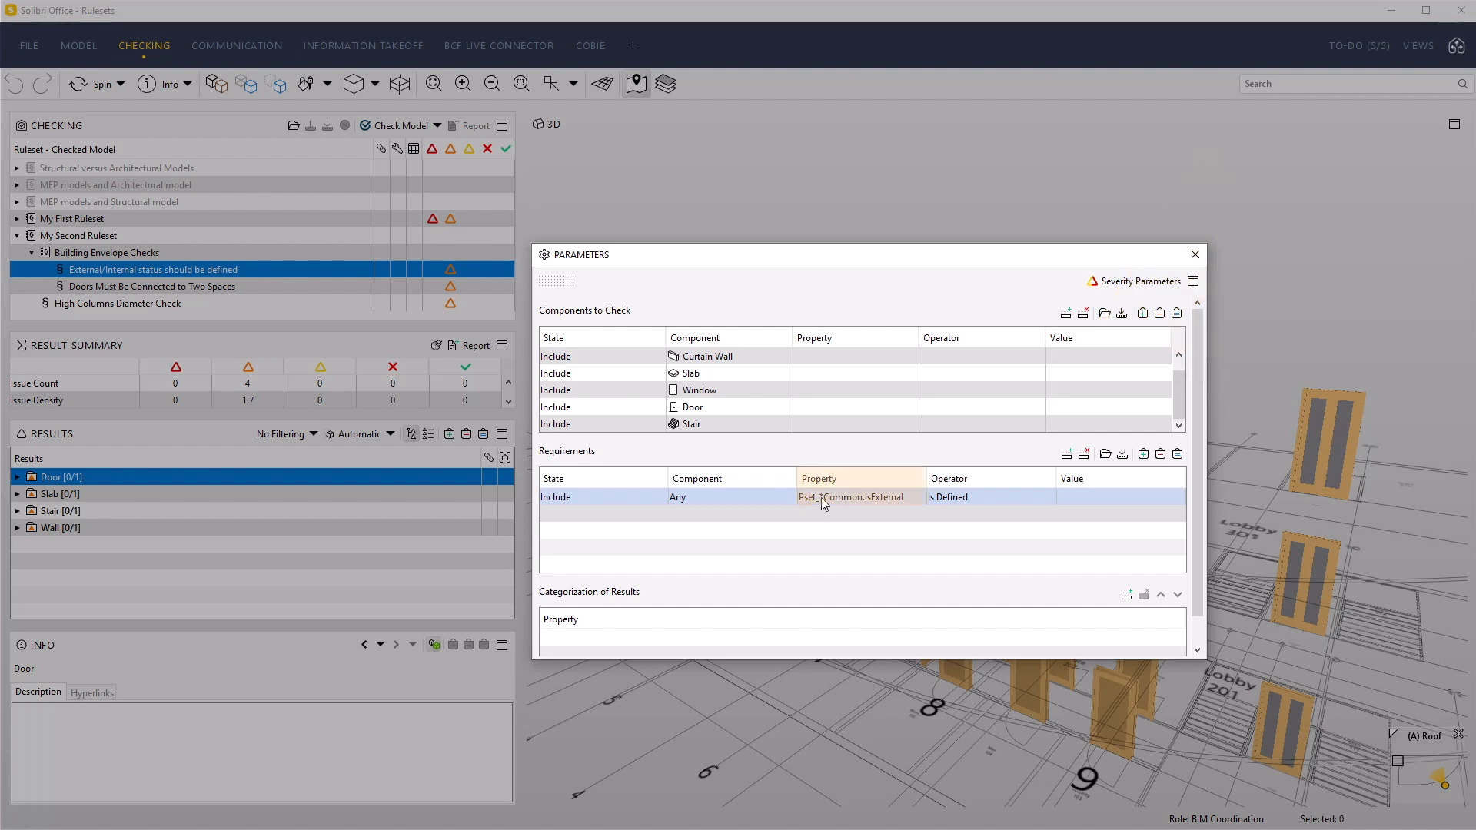
# Choose Pset_DoorCommon as the property set for the requirement's property
pyautogui.click(866, 497)
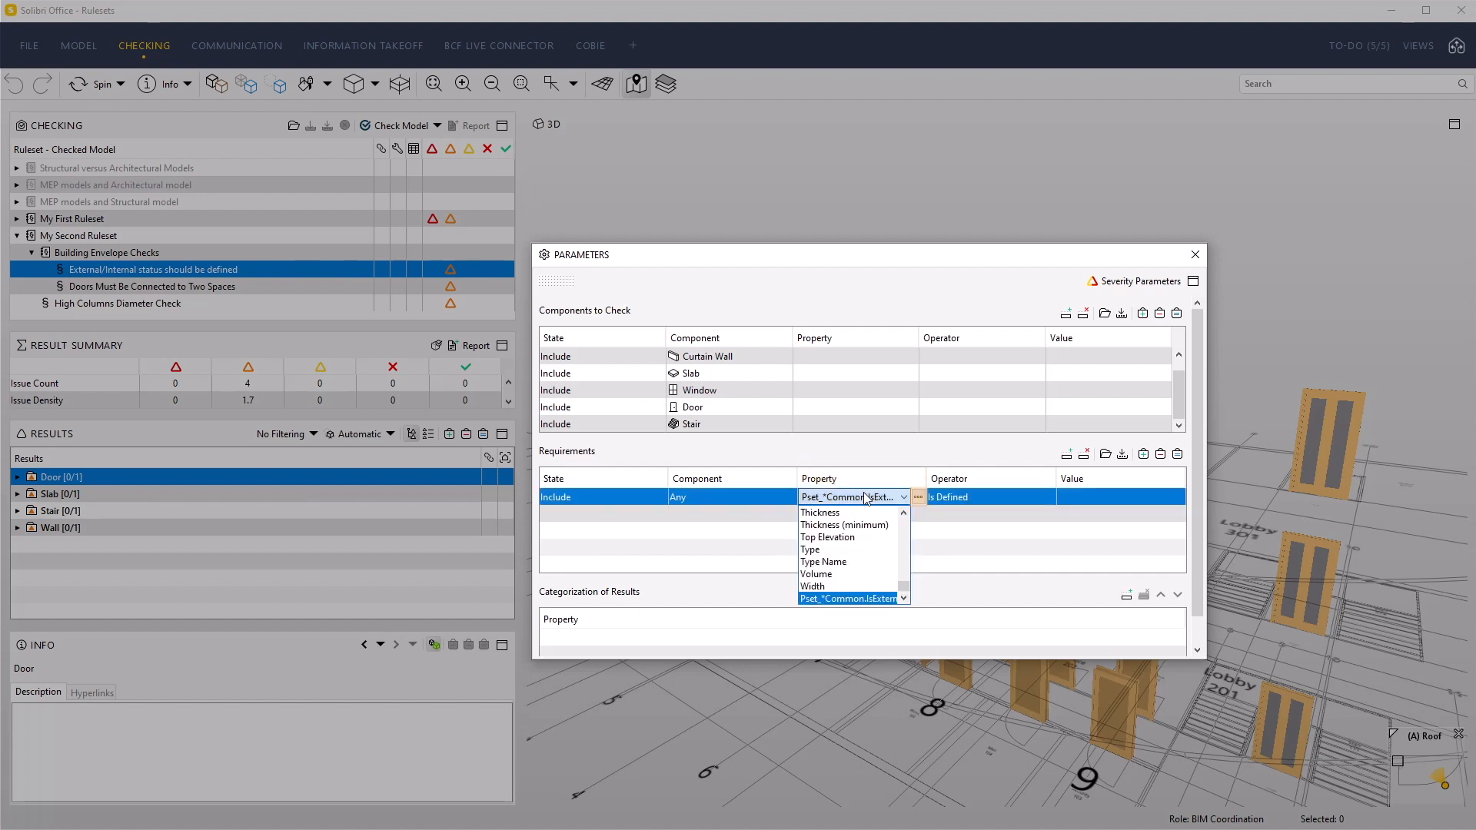
pyautogui.click(919, 499)
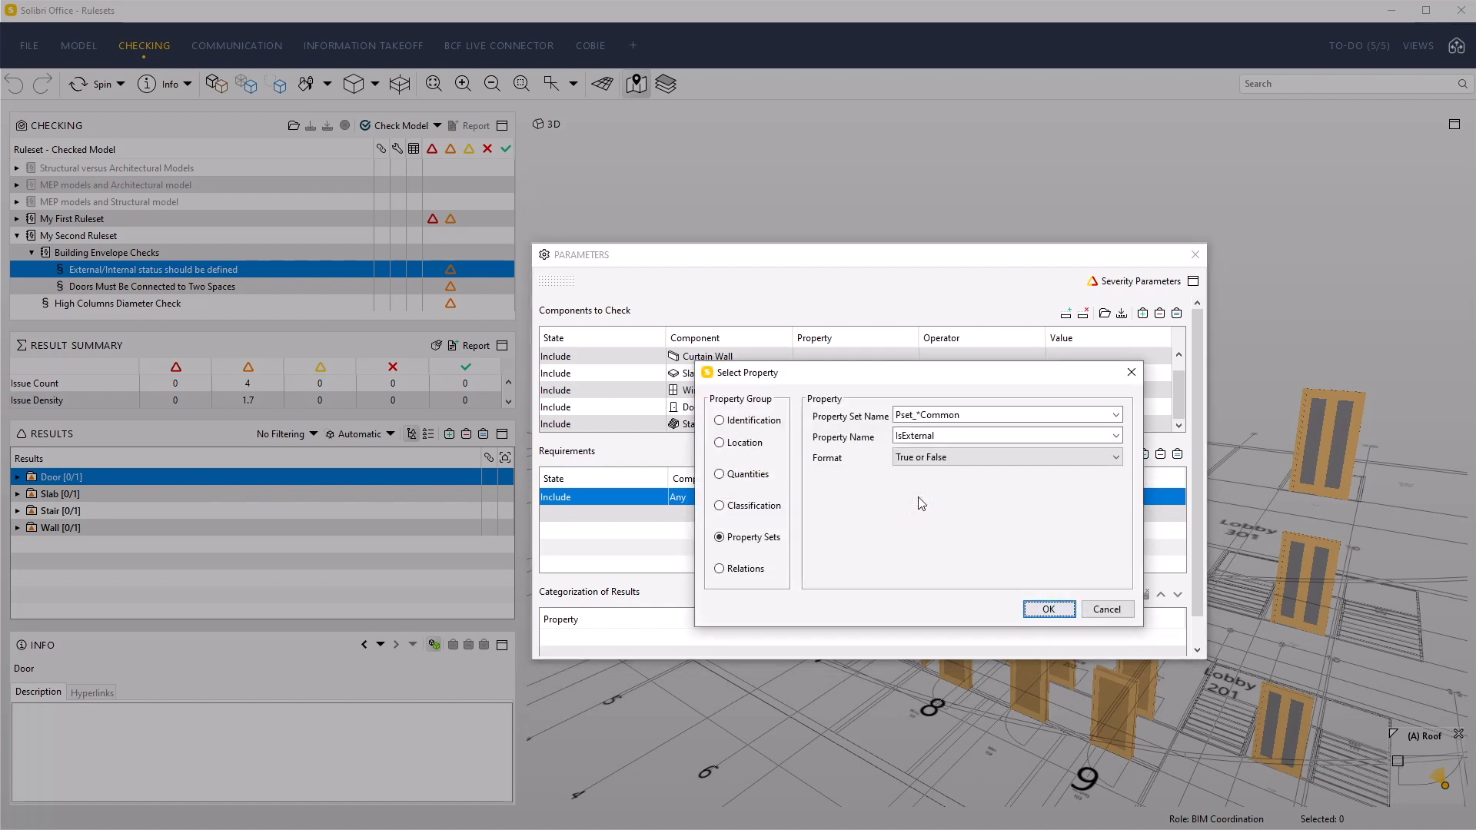
pyautogui.click(1115, 416)
pyautogui.click(1115, 430)
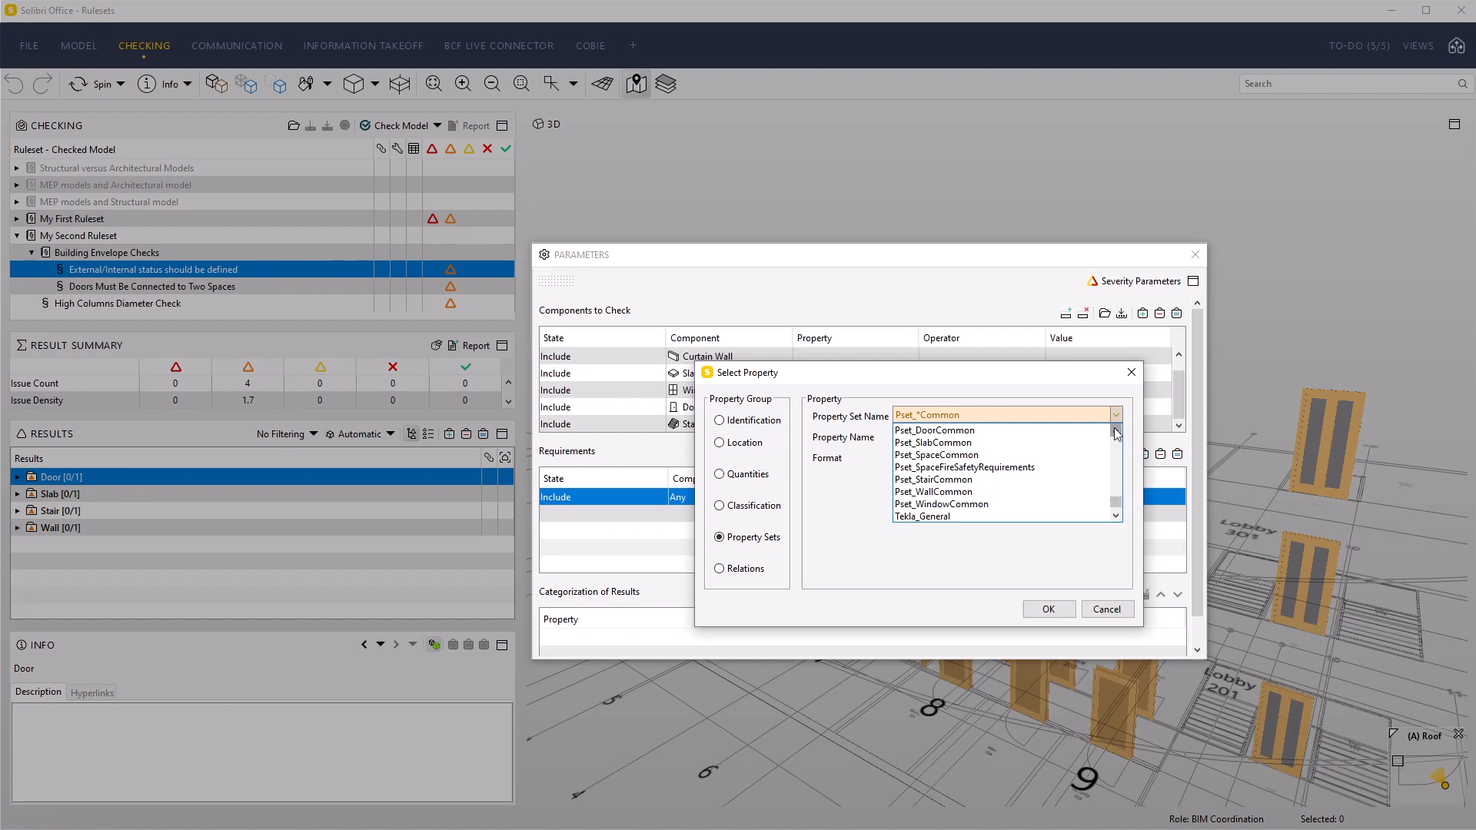
pyautogui.click(951, 432)
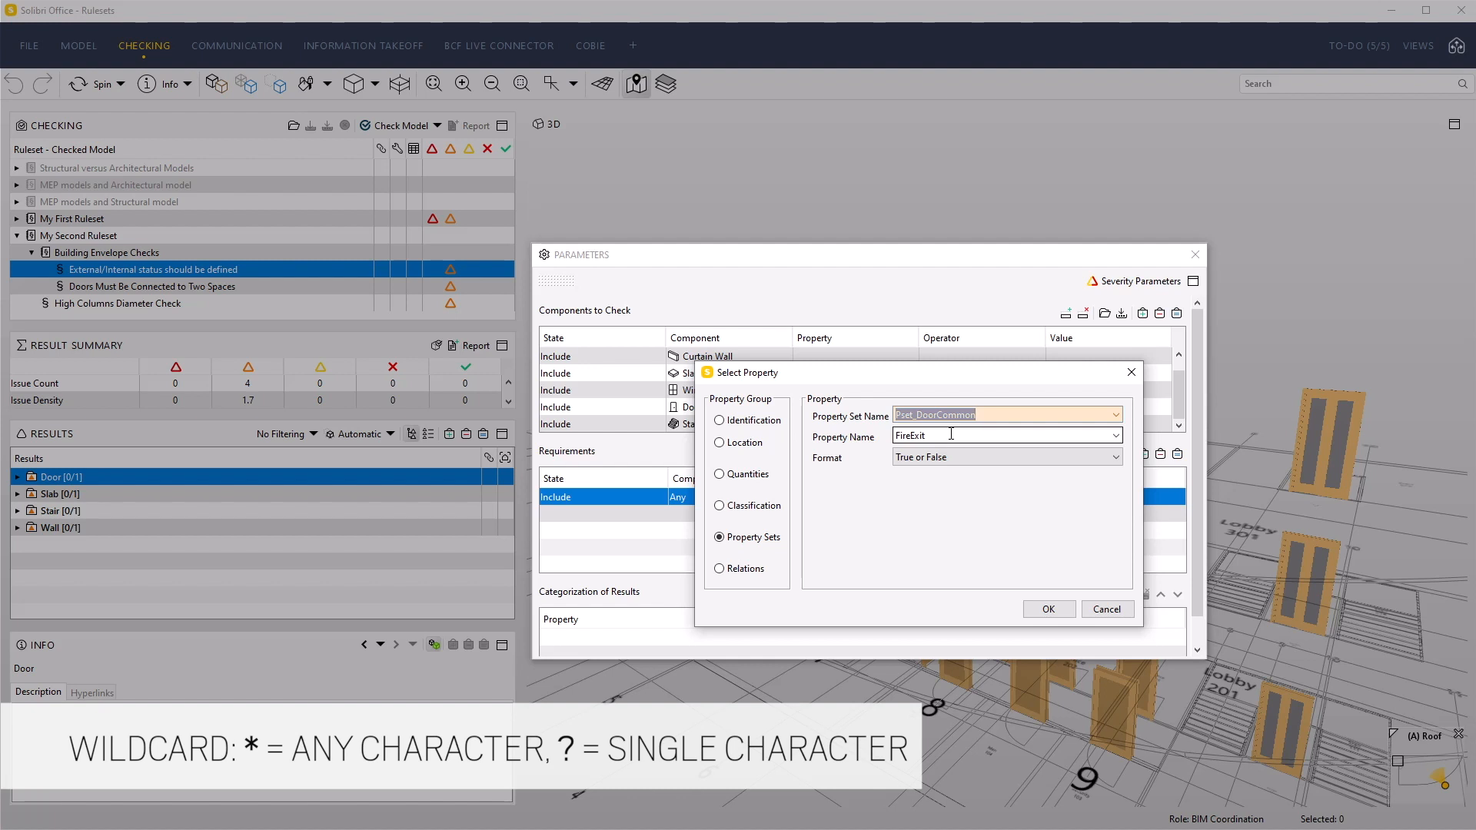
# Replace "Door" in the property set name with the * wildcard so that it reads Pset_*Common
pyautogui.click(934, 434)
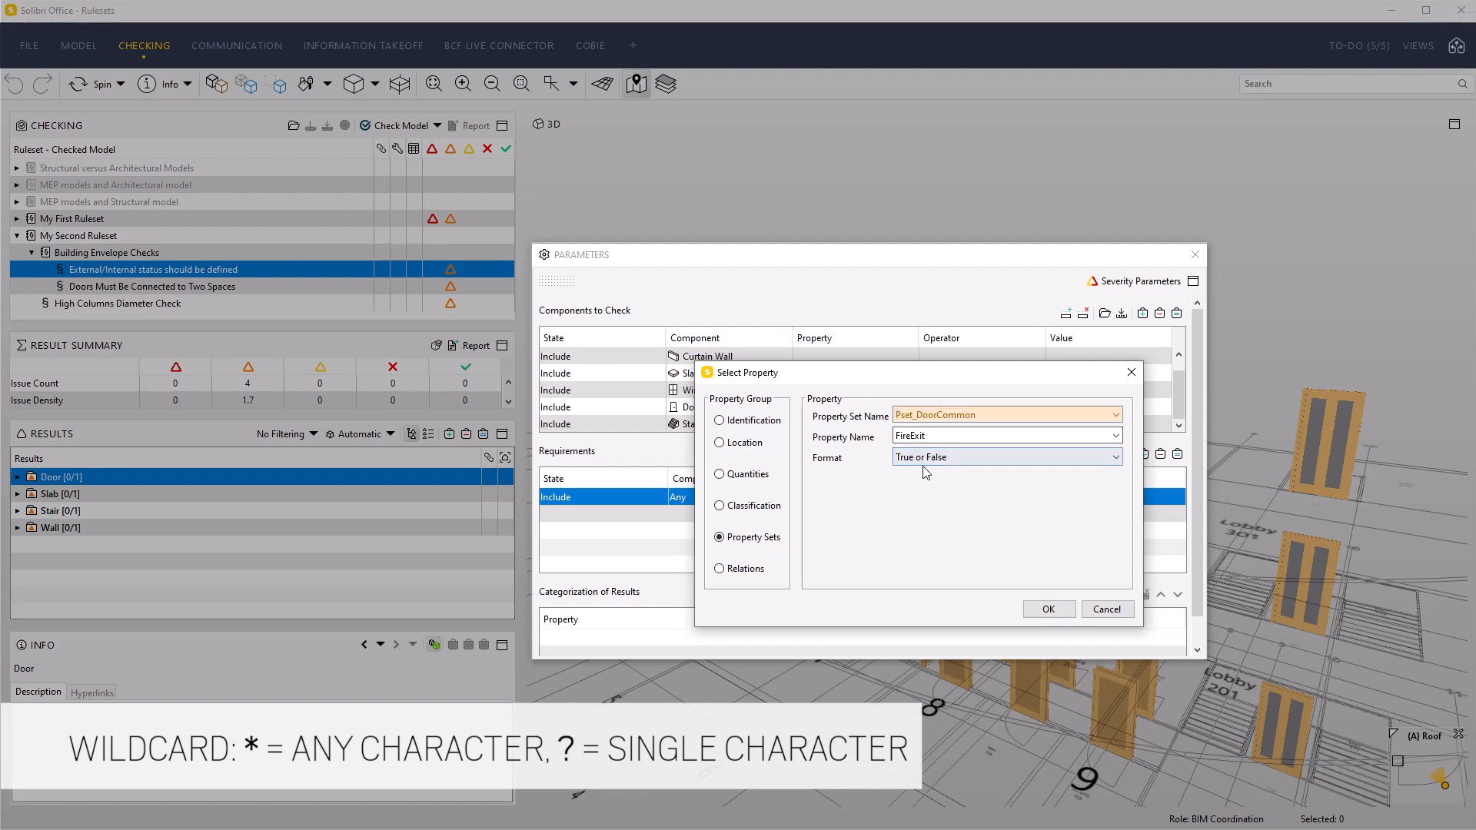
pyautogui.press('BackSpace')
pyautogui.press('BackSpace')
pyautogui.press('BackSpace')
pyautogui.press('BackSpace')
pyautogui.write('*')
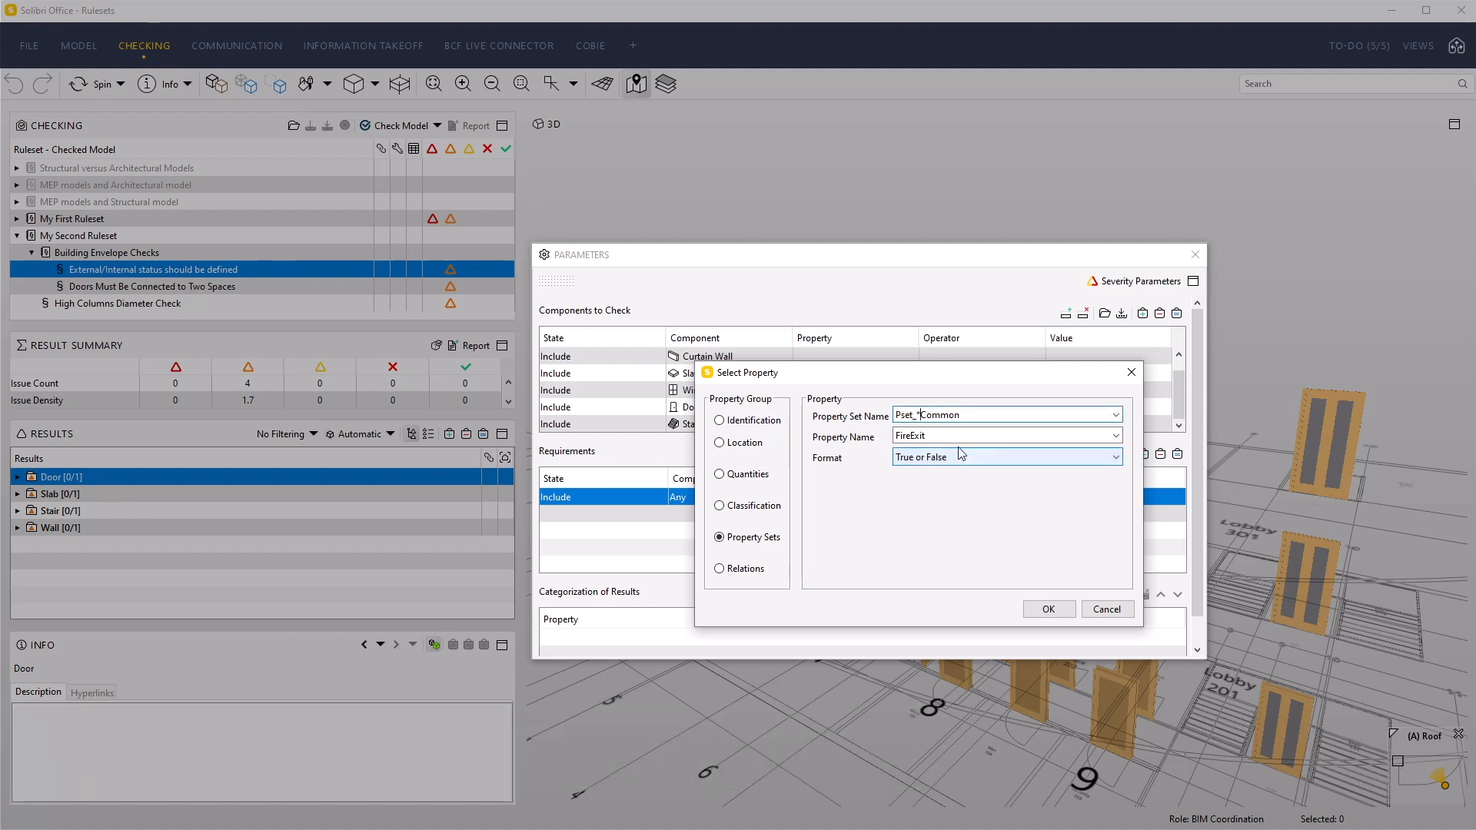
# Set the property name to IsExternal and apply the property selection to the requirement
pyautogui.click(988, 437)
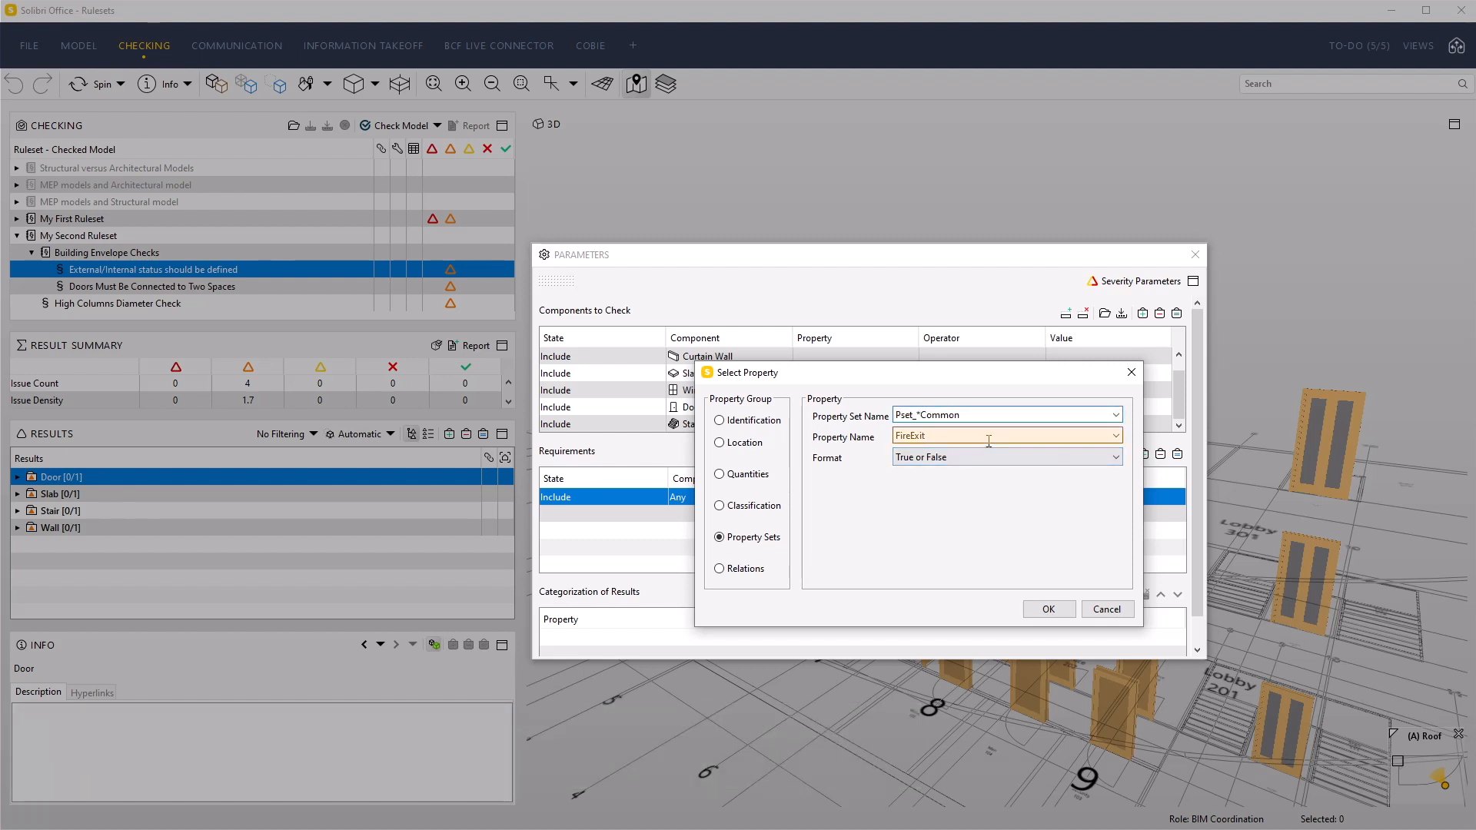
pyautogui.click(1116, 436)
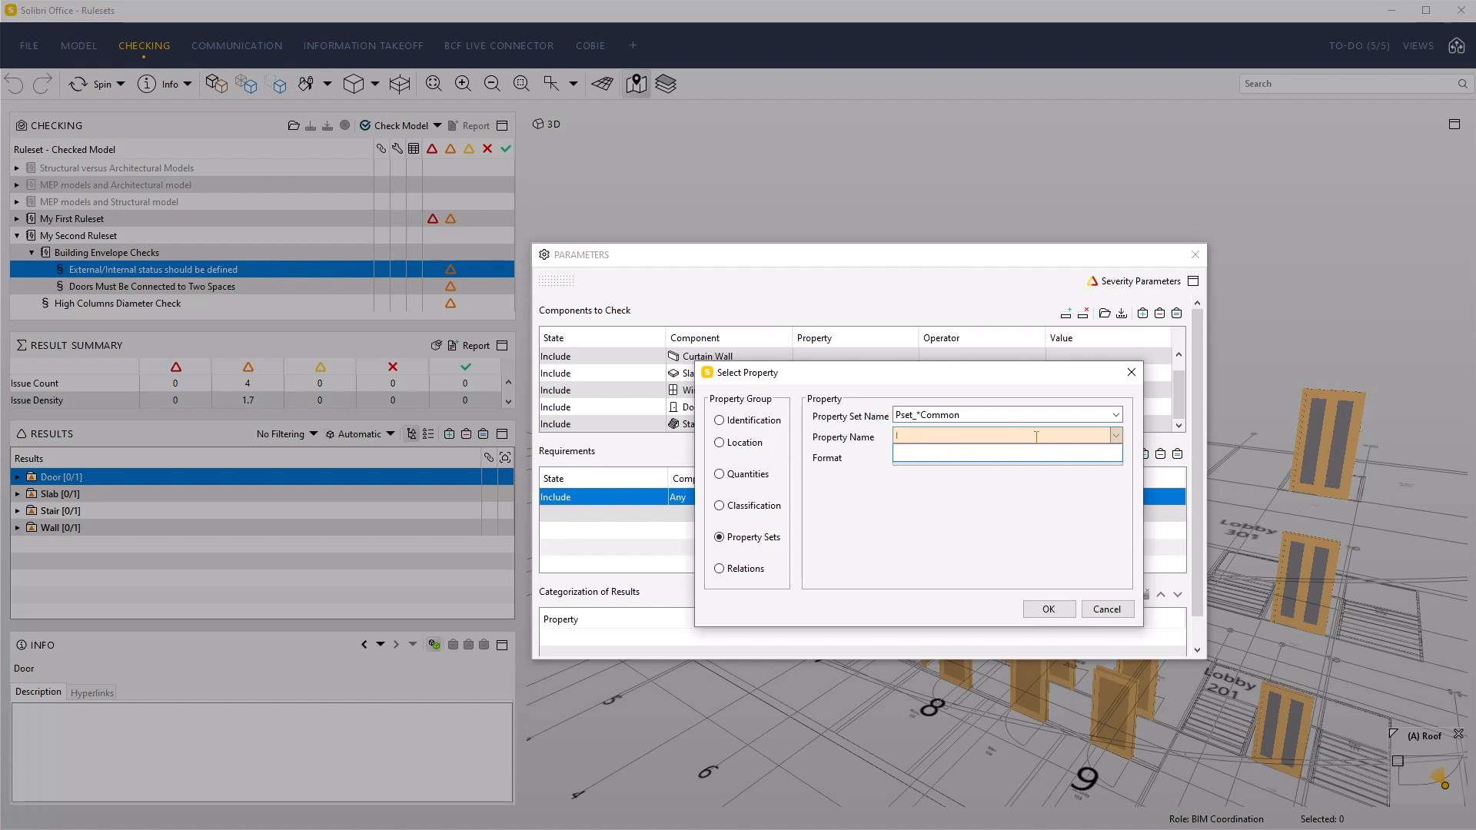
pyautogui.write('IsExternal')
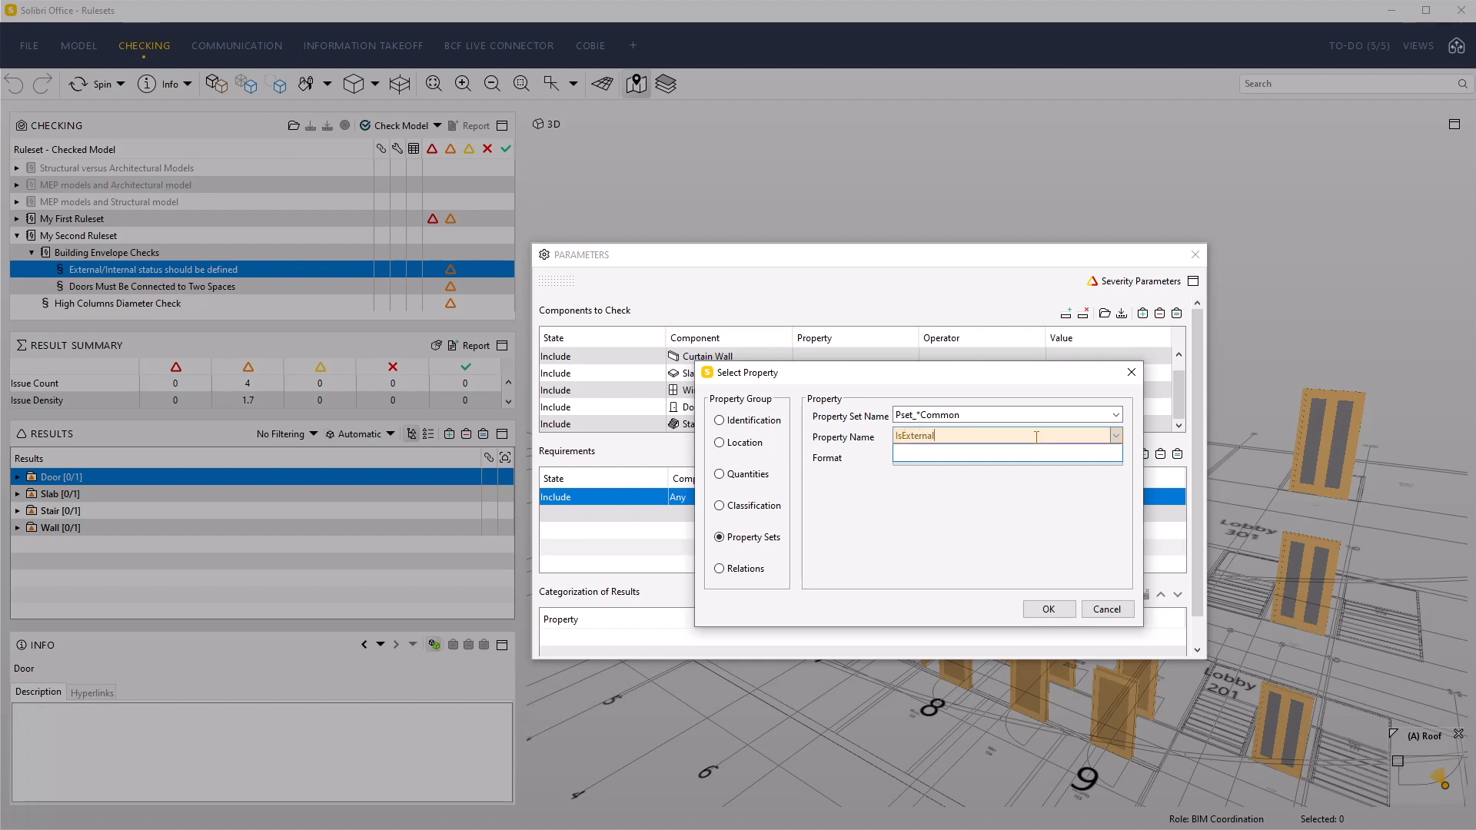
pyautogui.press('Return')
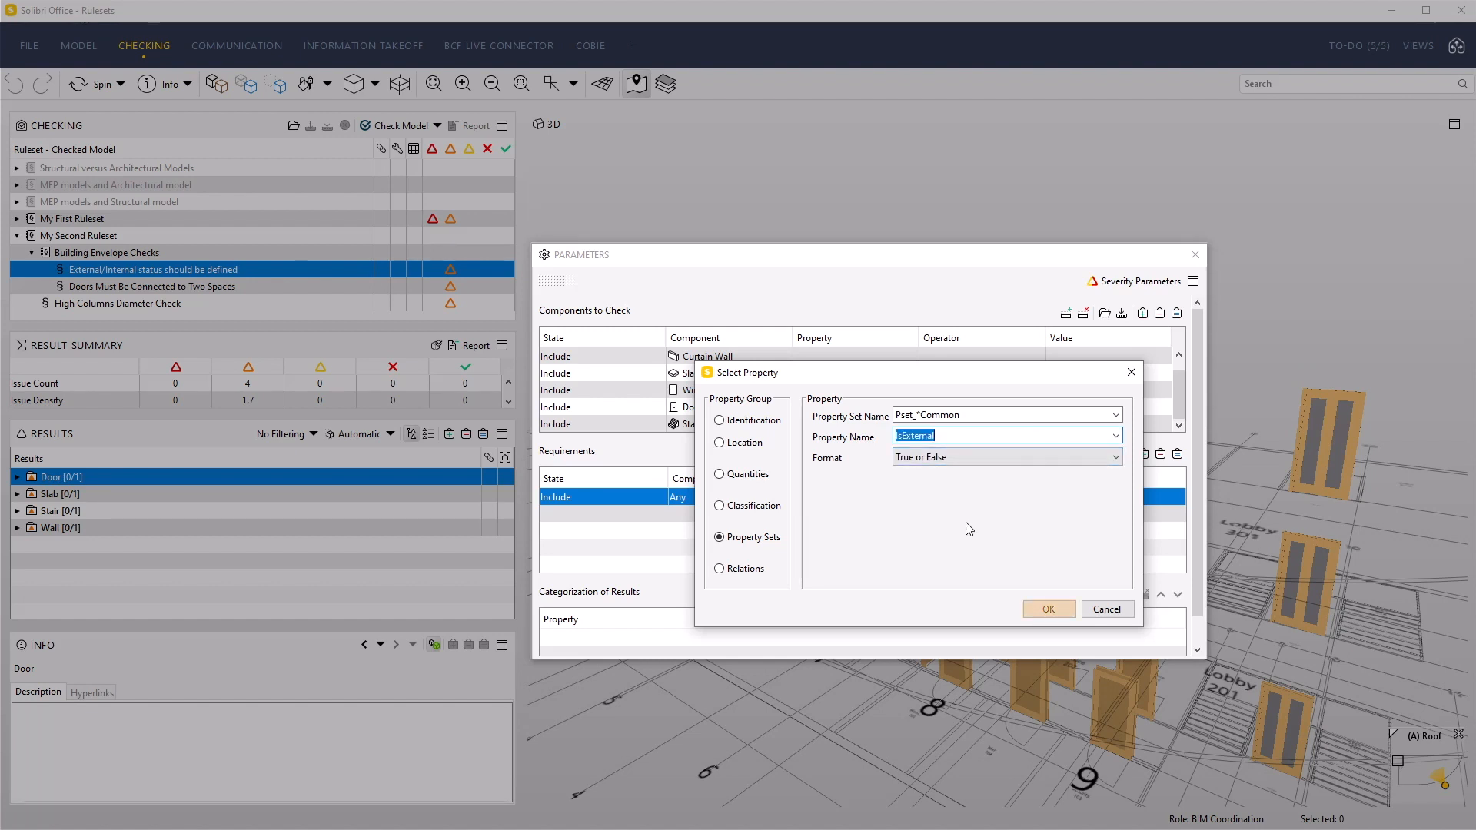
pyautogui.click(1032, 609)
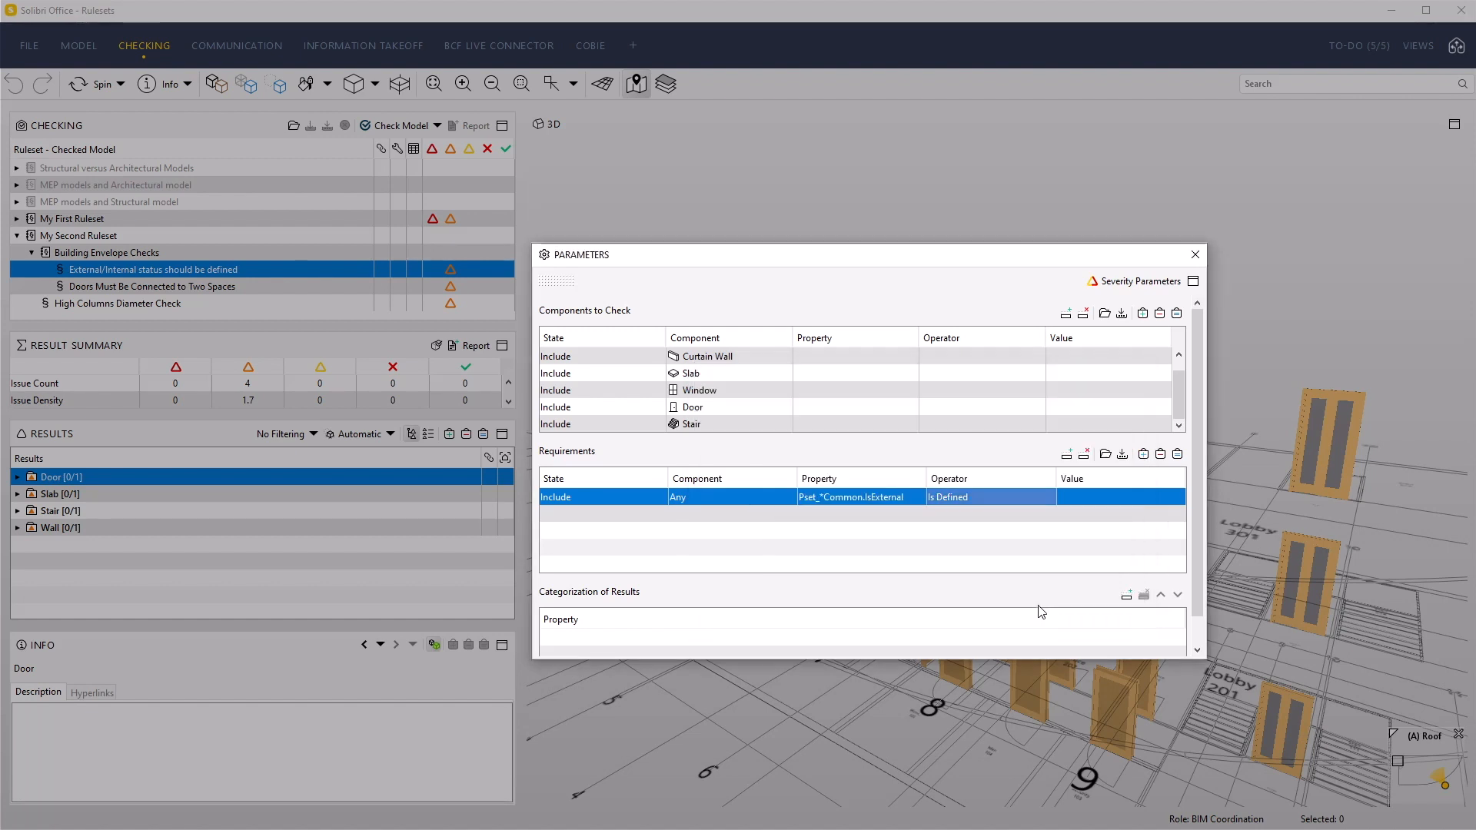
# Set the requirement's operator to = and its value to True, and close the rule parameters
pyautogui.click(956, 502)
pyautogui.click(1002, 509)
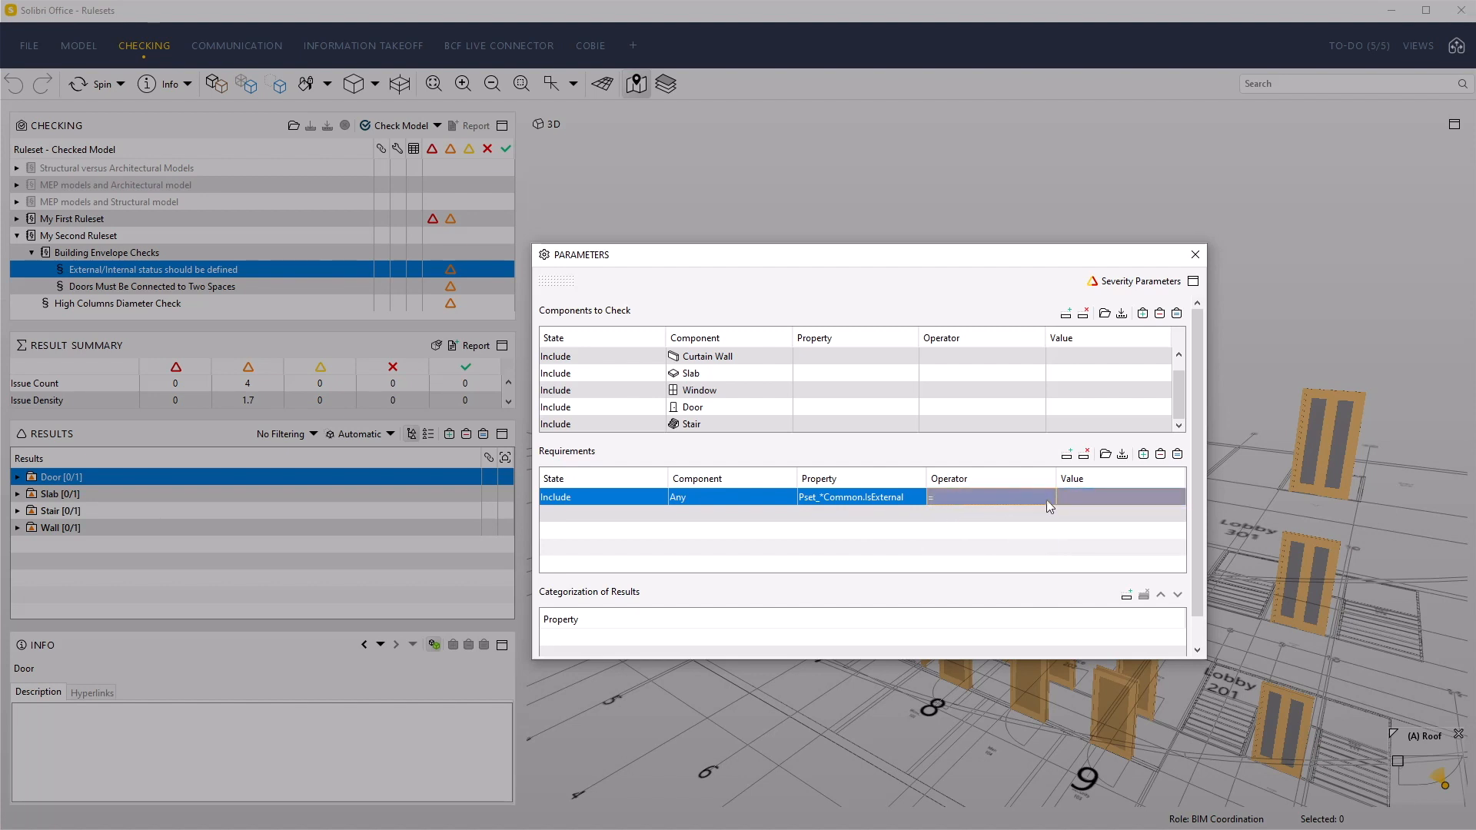
pyautogui.click(1081, 498)
pyautogui.click(1083, 530)
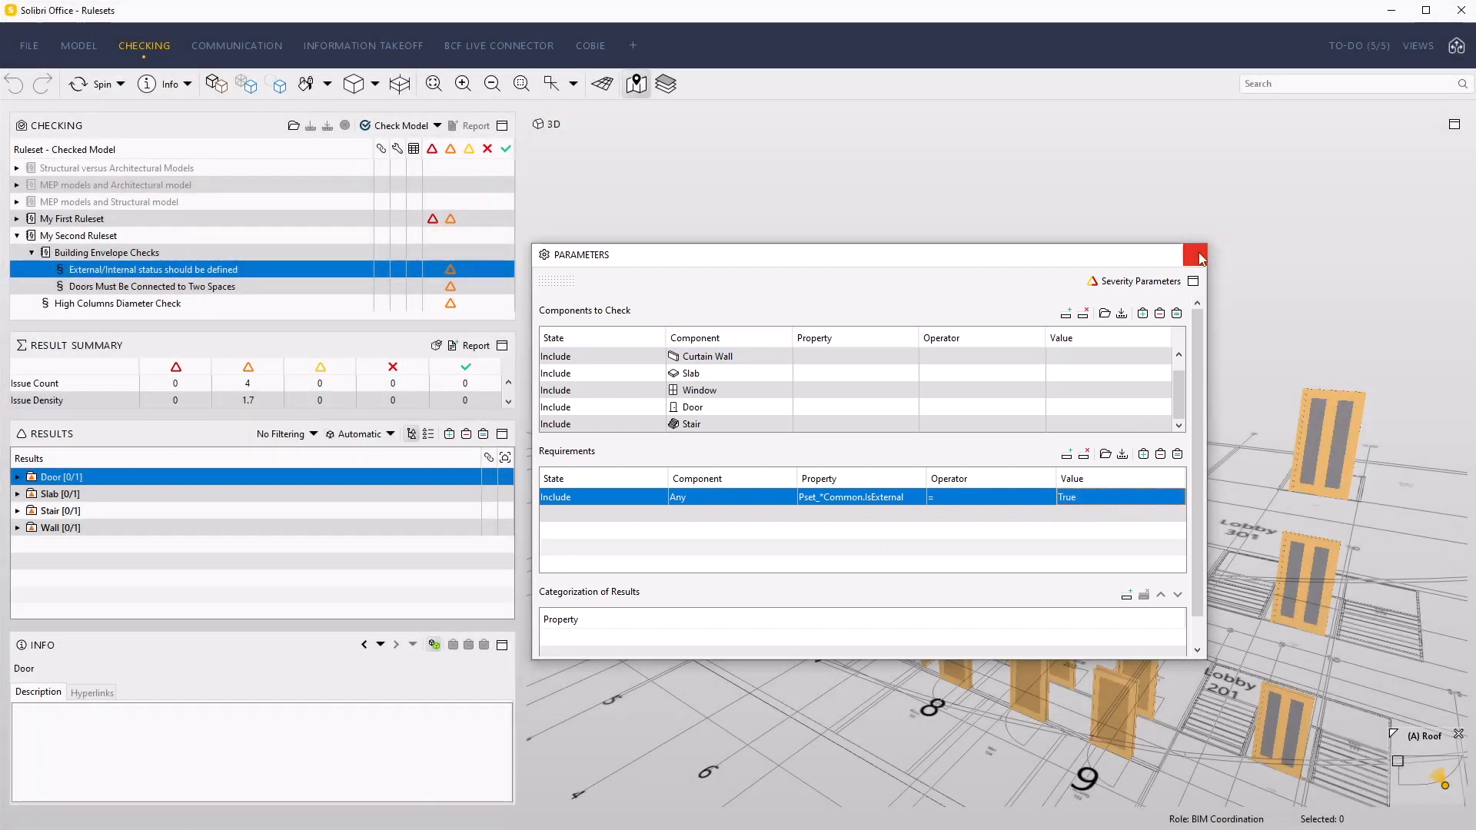
pyautogui.click(1194, 255)
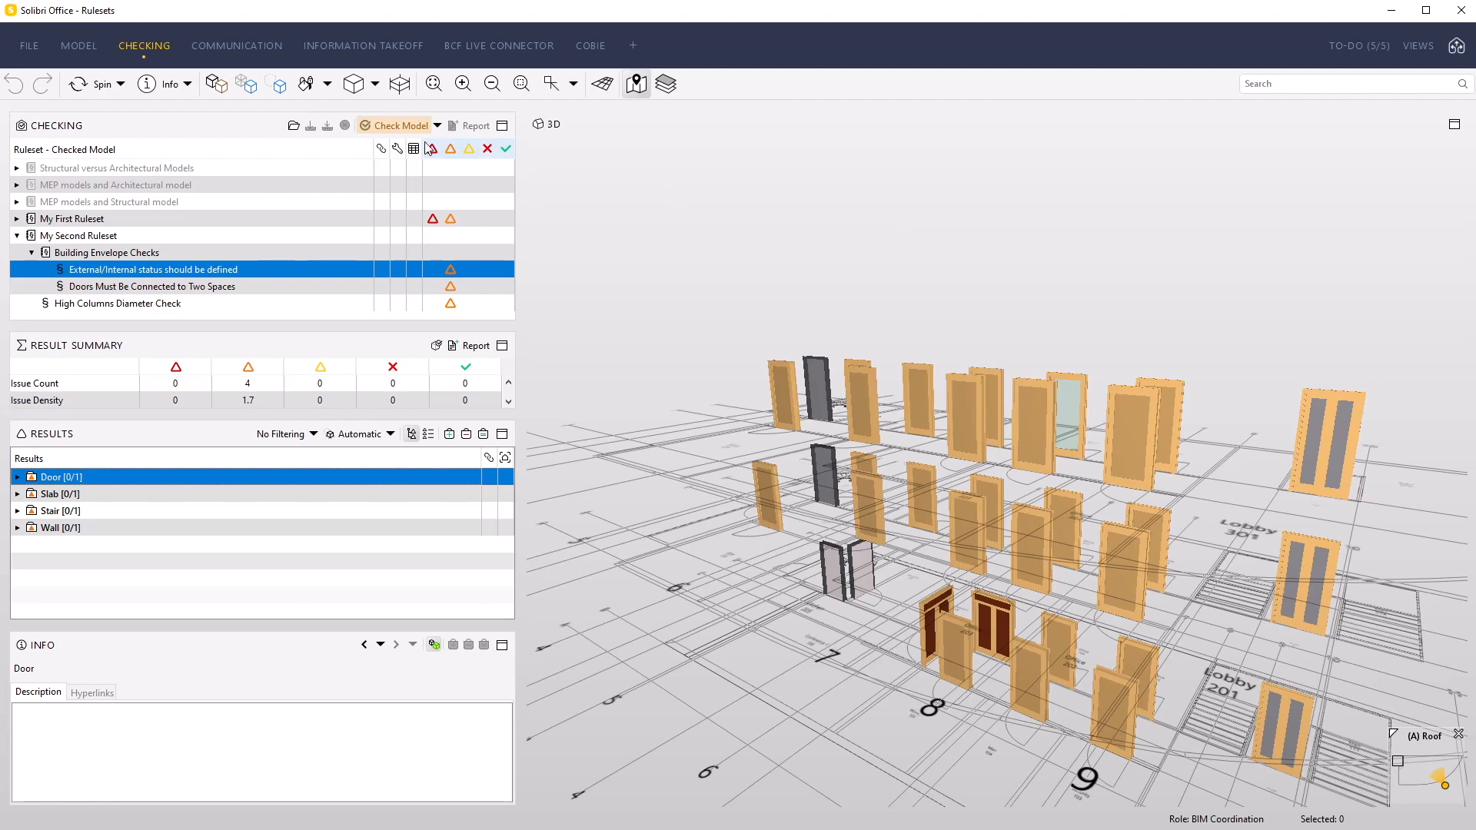
# Check the model again and display the Door results of the "External/Internal status should be defined" rule
pyautogui.click(394, 126)
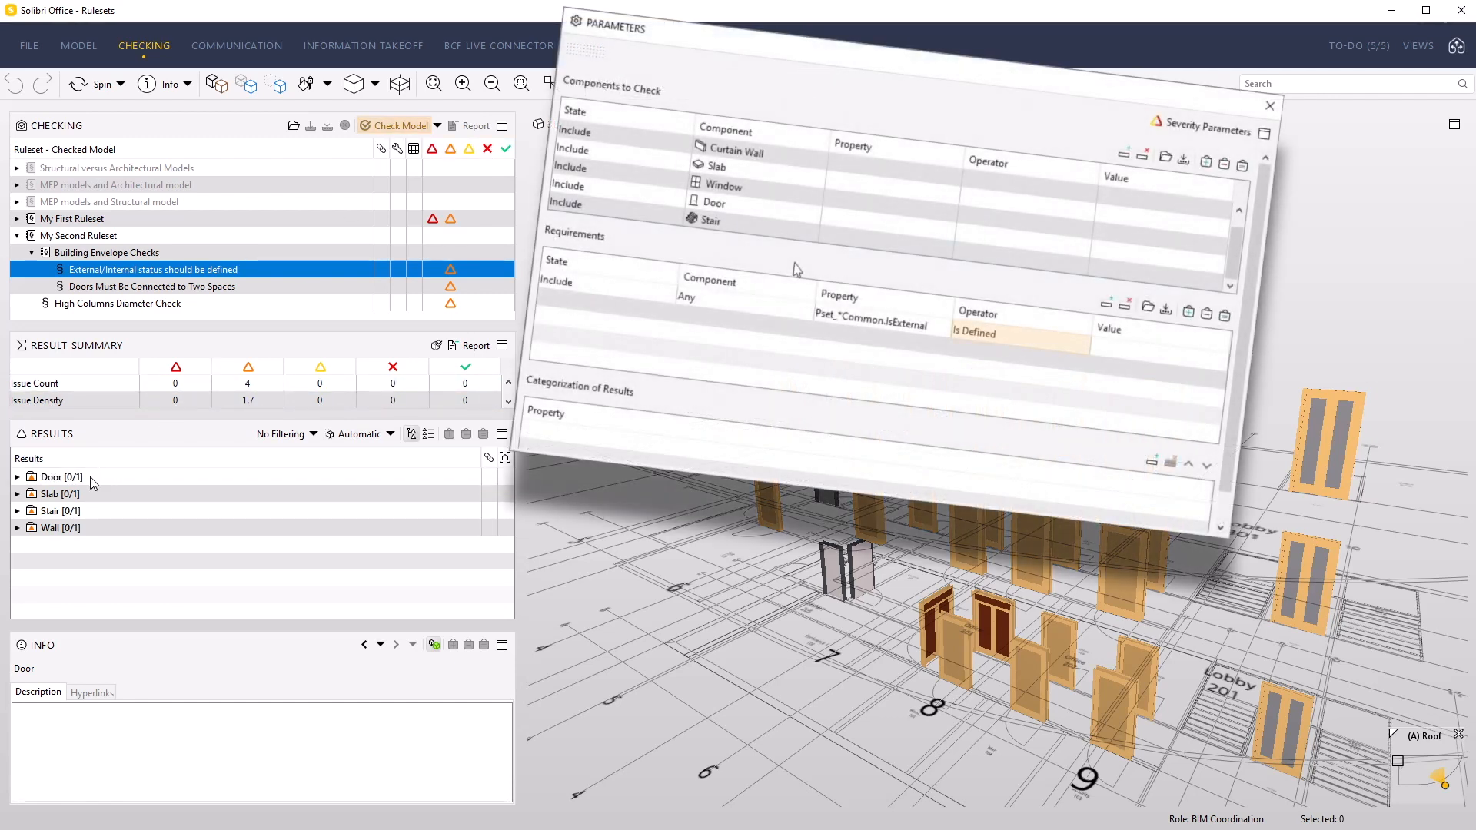
pyautogui.click(91, 478)
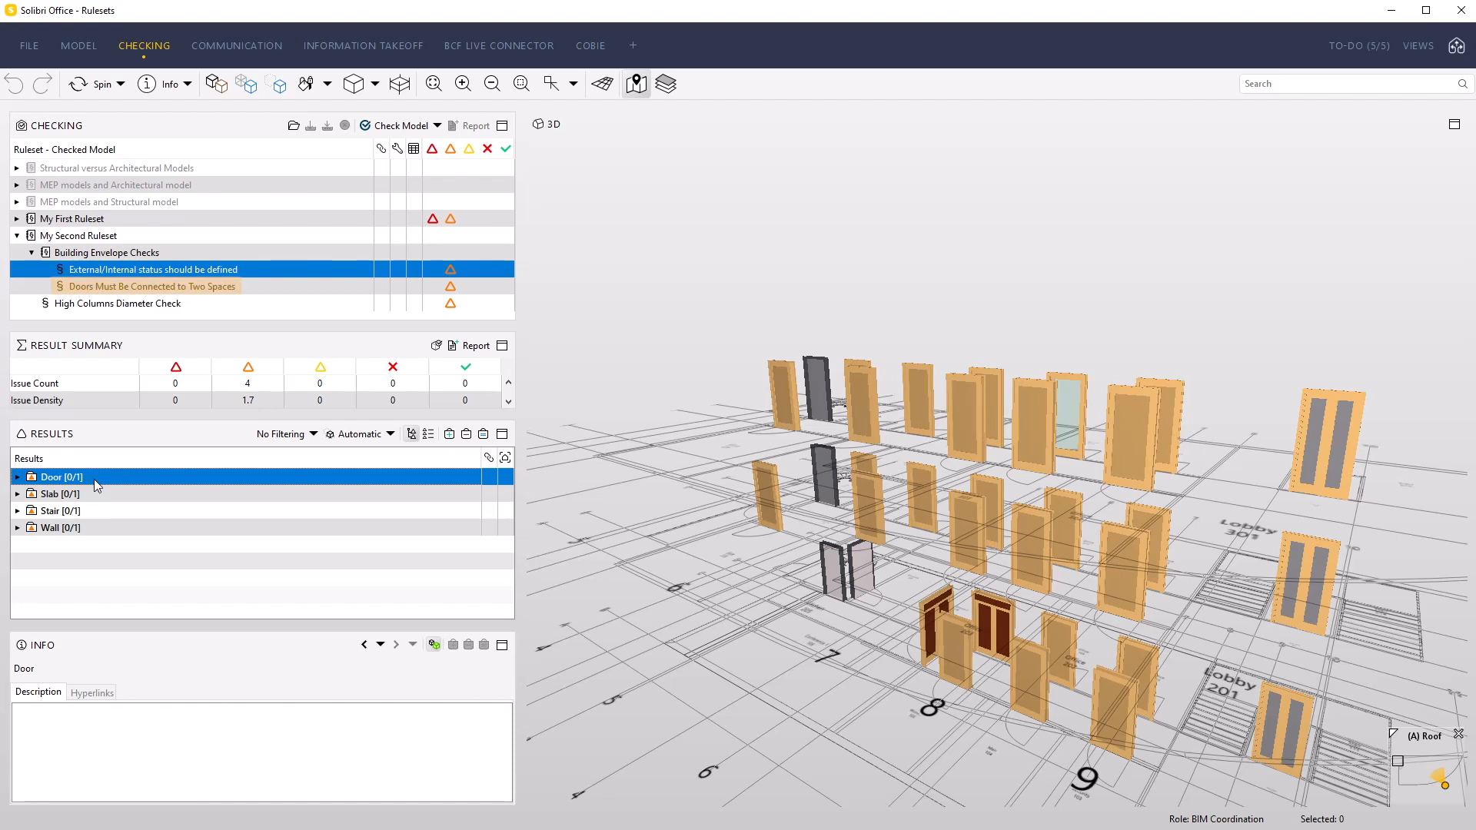
# Examine the Door results of the "Doors Must Be Connected to Two Spaces" rule in the 3D view
pyautogui.click(171, 289)
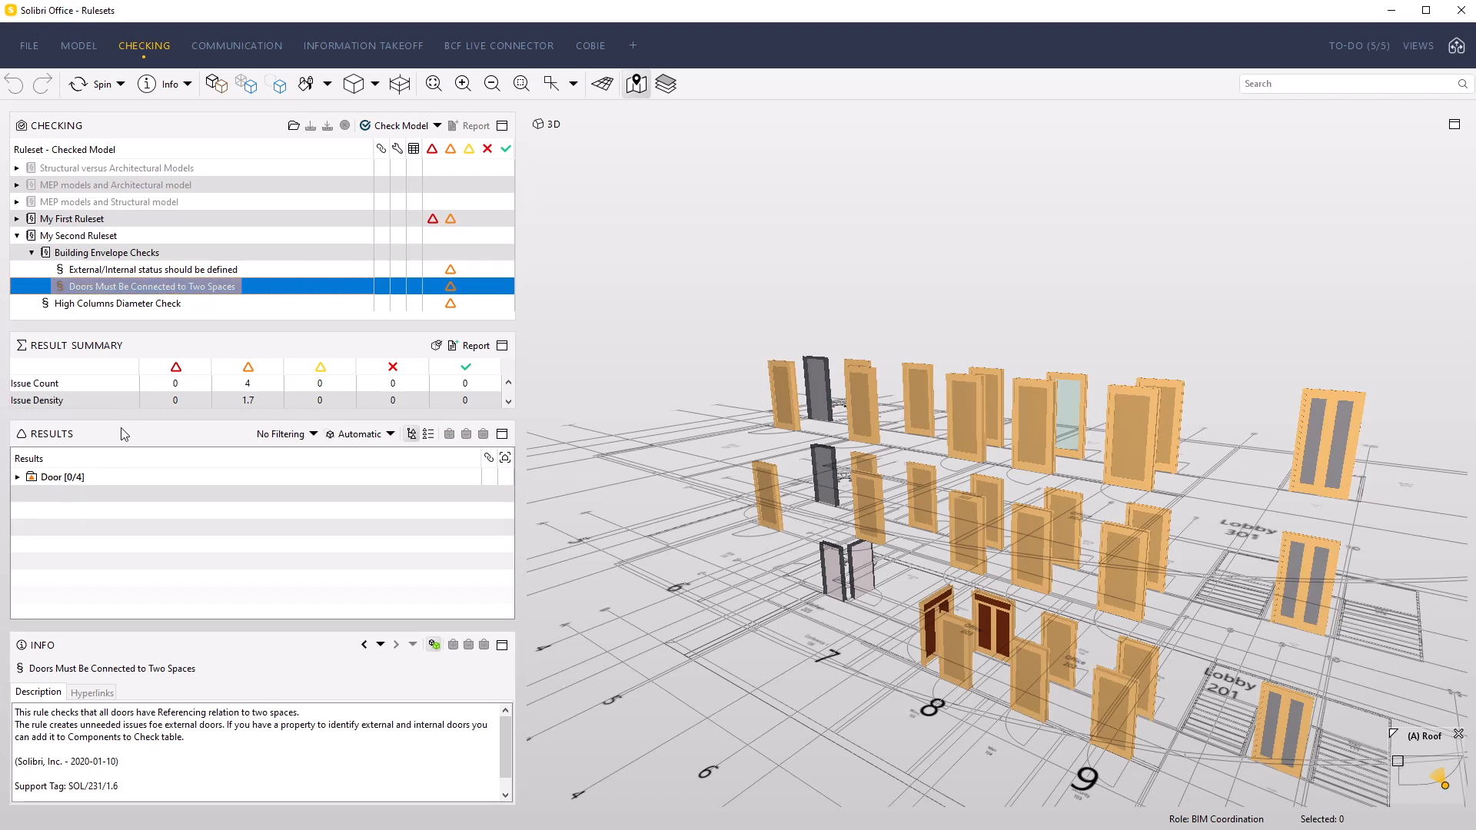
pyautogui.click(112, 477)
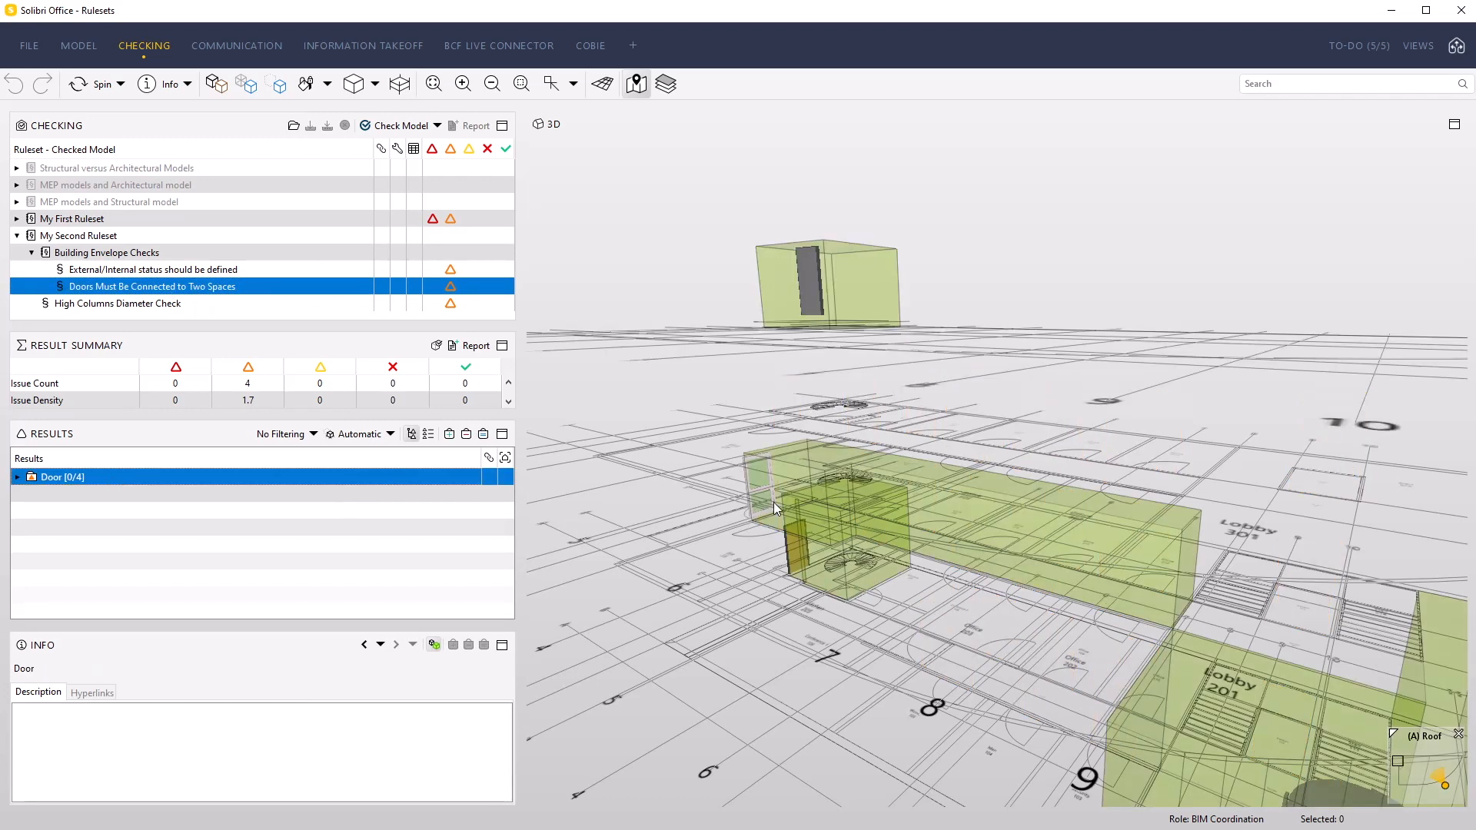
pyautogui.scroll(-2, 777, 501)
pyautogui.scroll(-1, 777, 501)
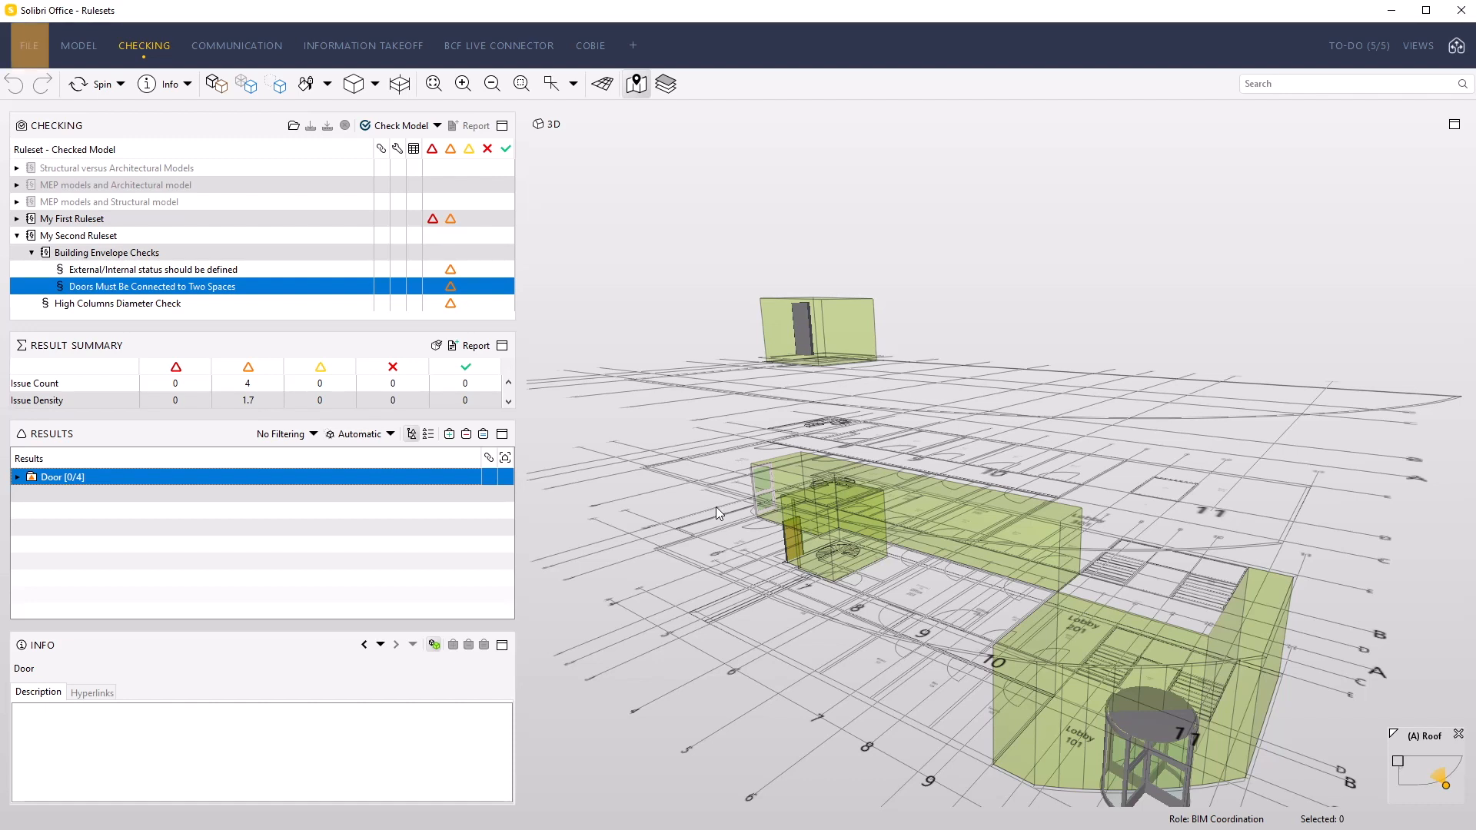
# Open My Second Ruleset in the Ruleset Manager workspace and expand its Building Envelope Checks to list their rules
pyautogui.click(30, 51)
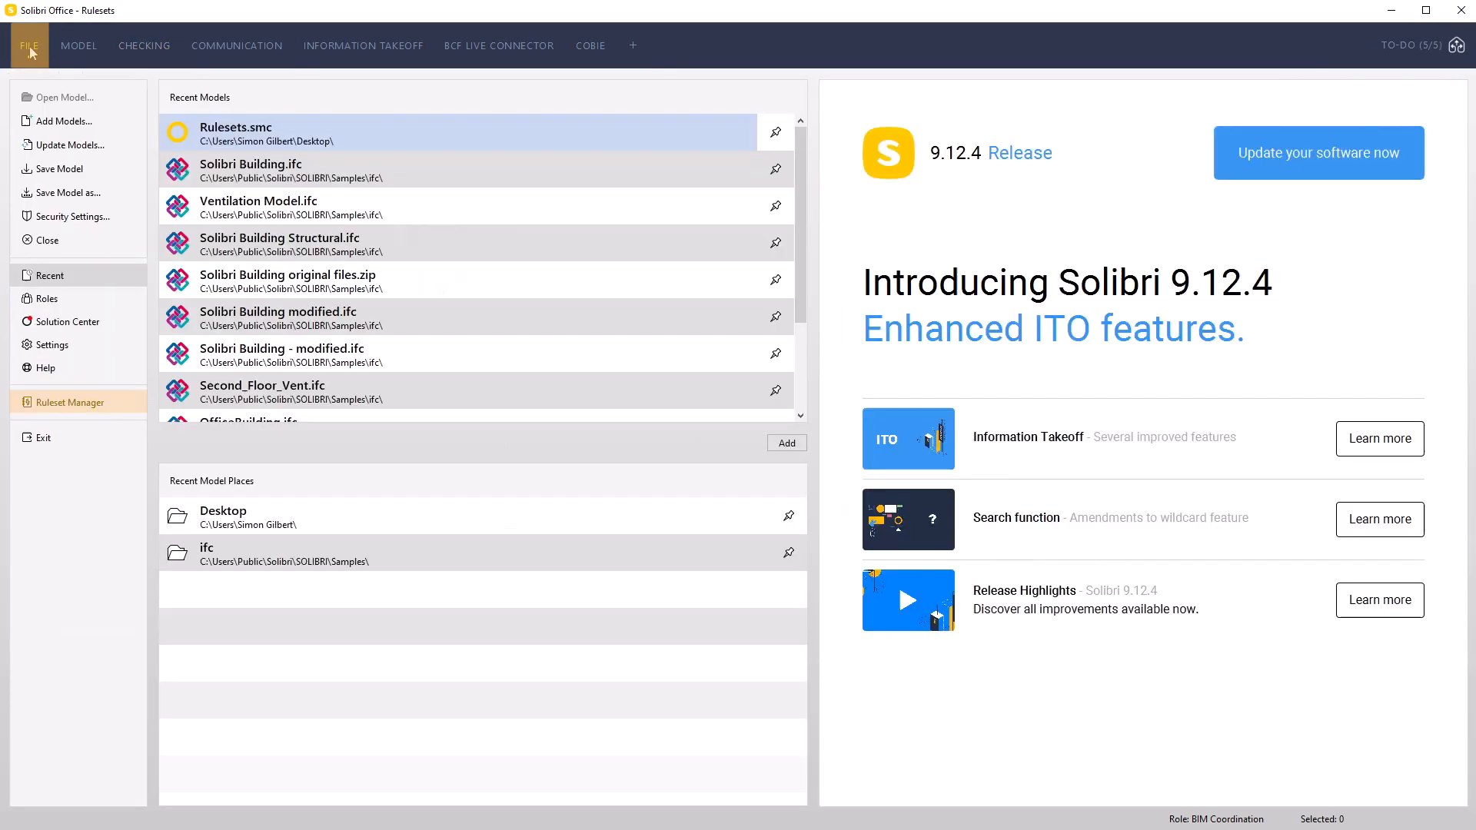
pyautogui.click(86, 404)
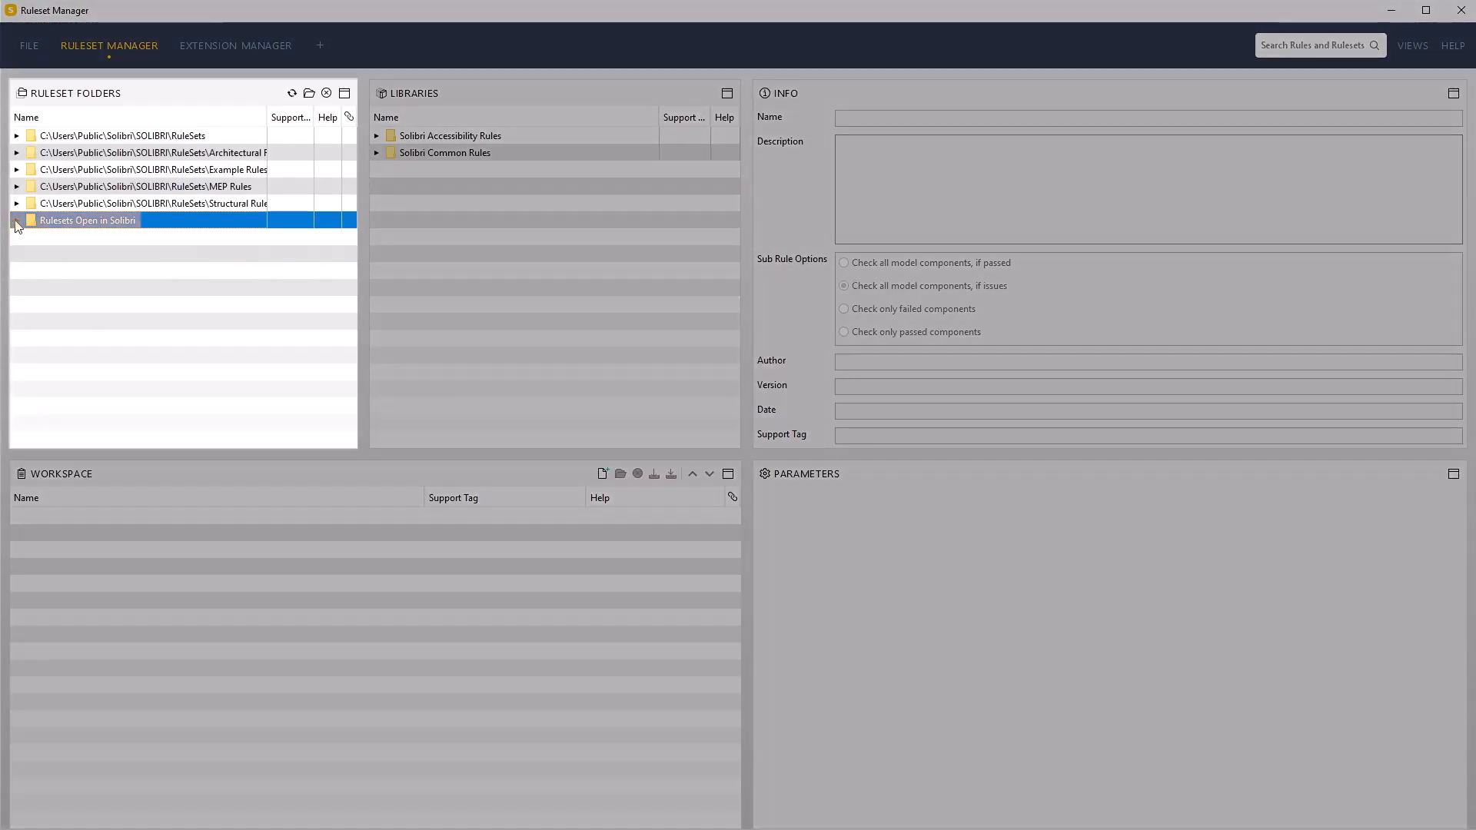
pyautogui.click(16, 220)
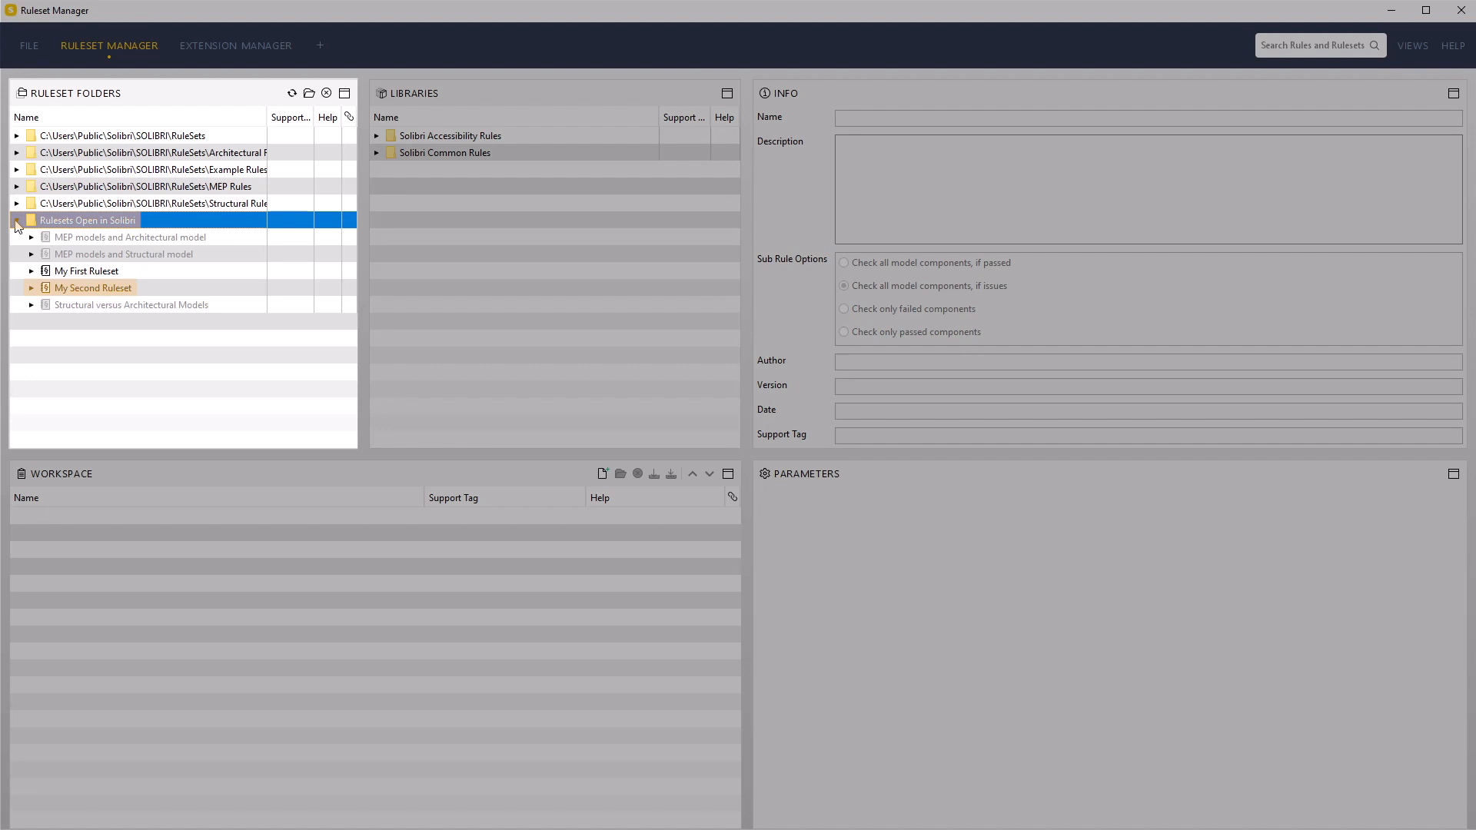
pyautogui.click(103, 290)
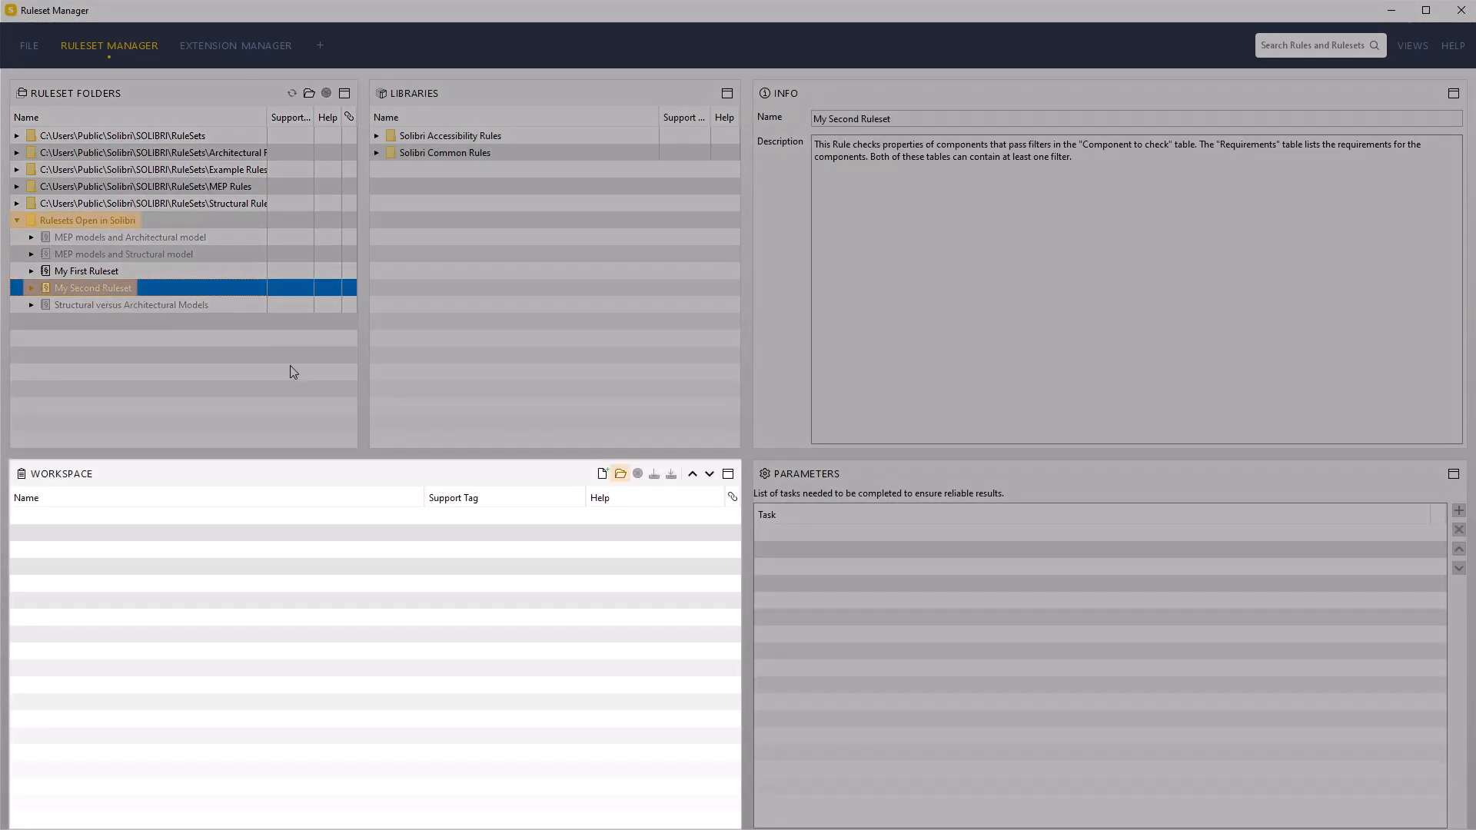
pyautogui.click(622, 474)
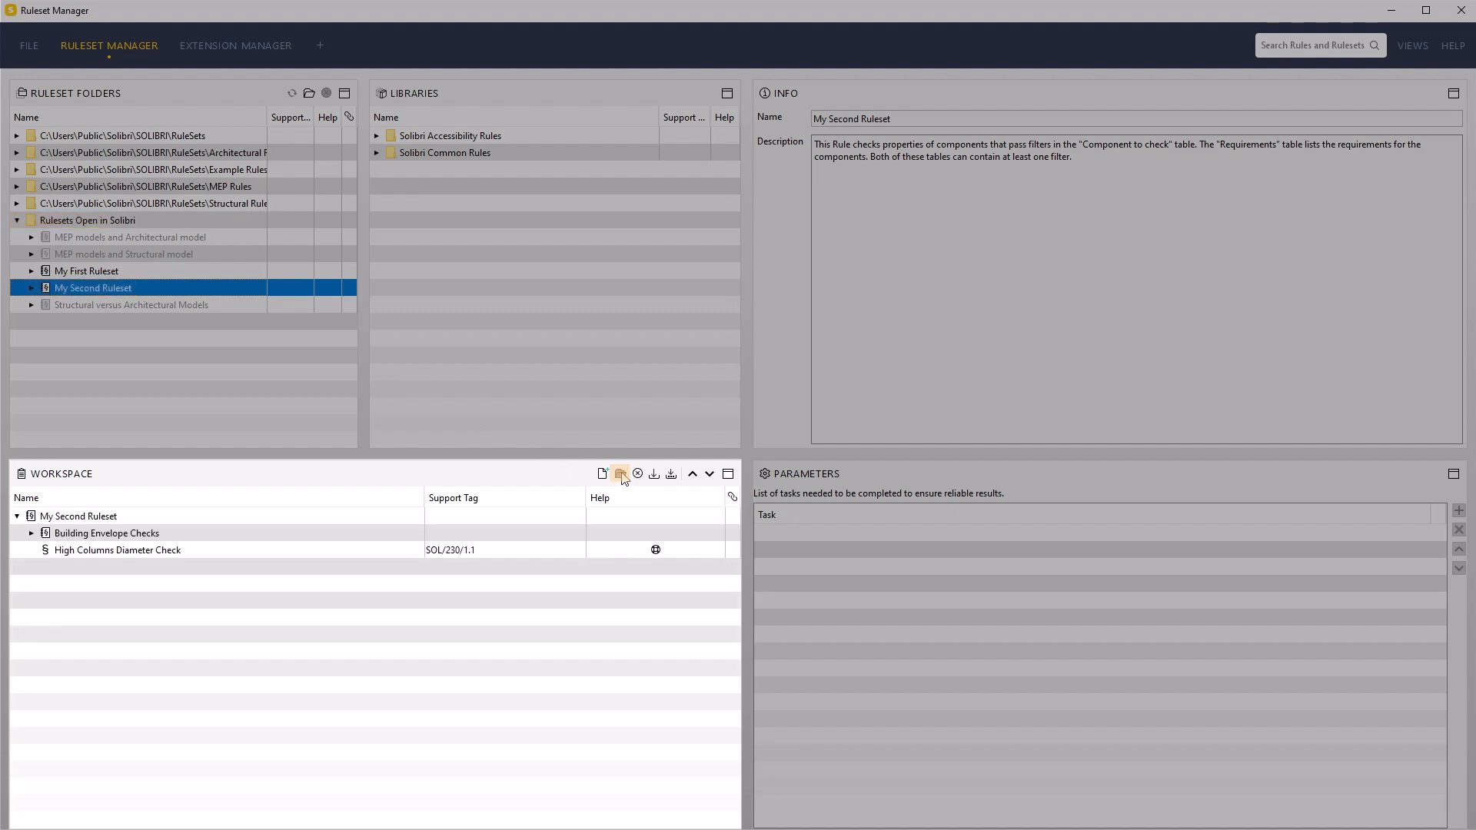
pyautogui.click(32, 533)
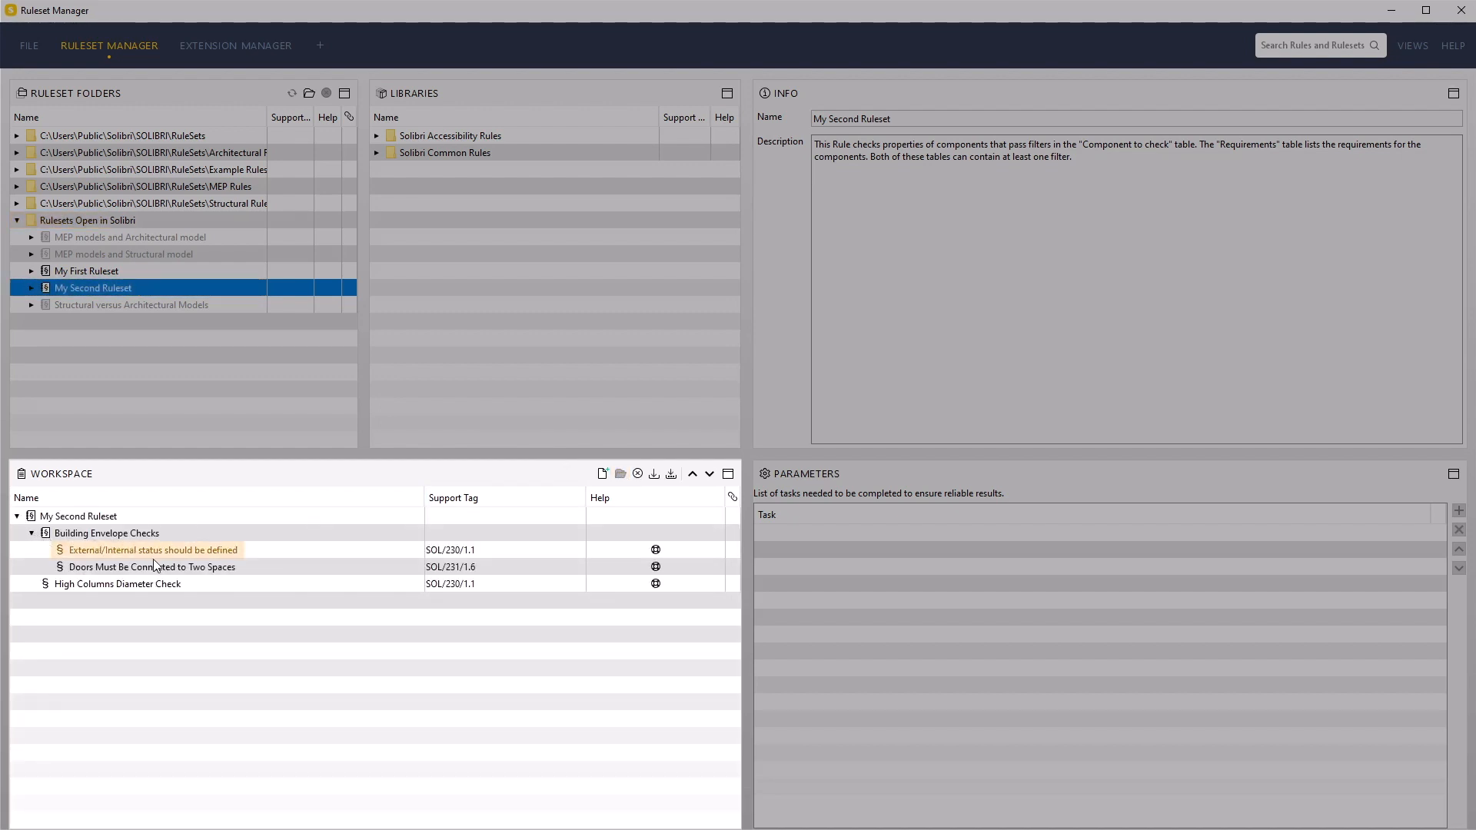
# Rename the "External/Internal status should be defined" rule to "External/Internal status should = True"
pyautogui.click(179, 553)
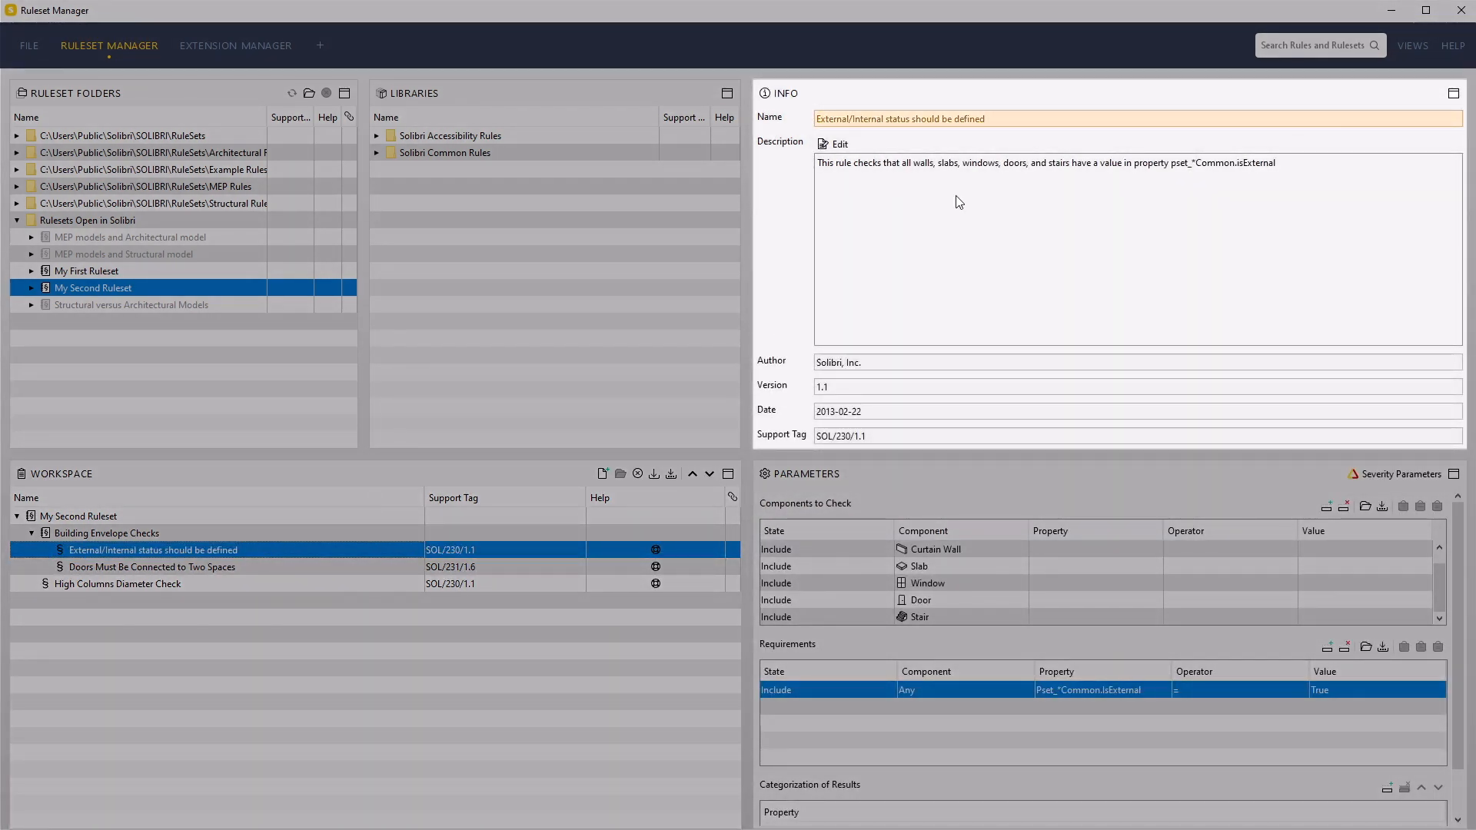
pyautogui.click(1007, 120)
pyautogui.press('BackSpace')
pyautogui.press('BackSpace')
pyautogui.press('BackSpace')
pyautogui.press('BackSpace')
pyautogui.press('BackSpace')
pyautogui.write('= Tru')
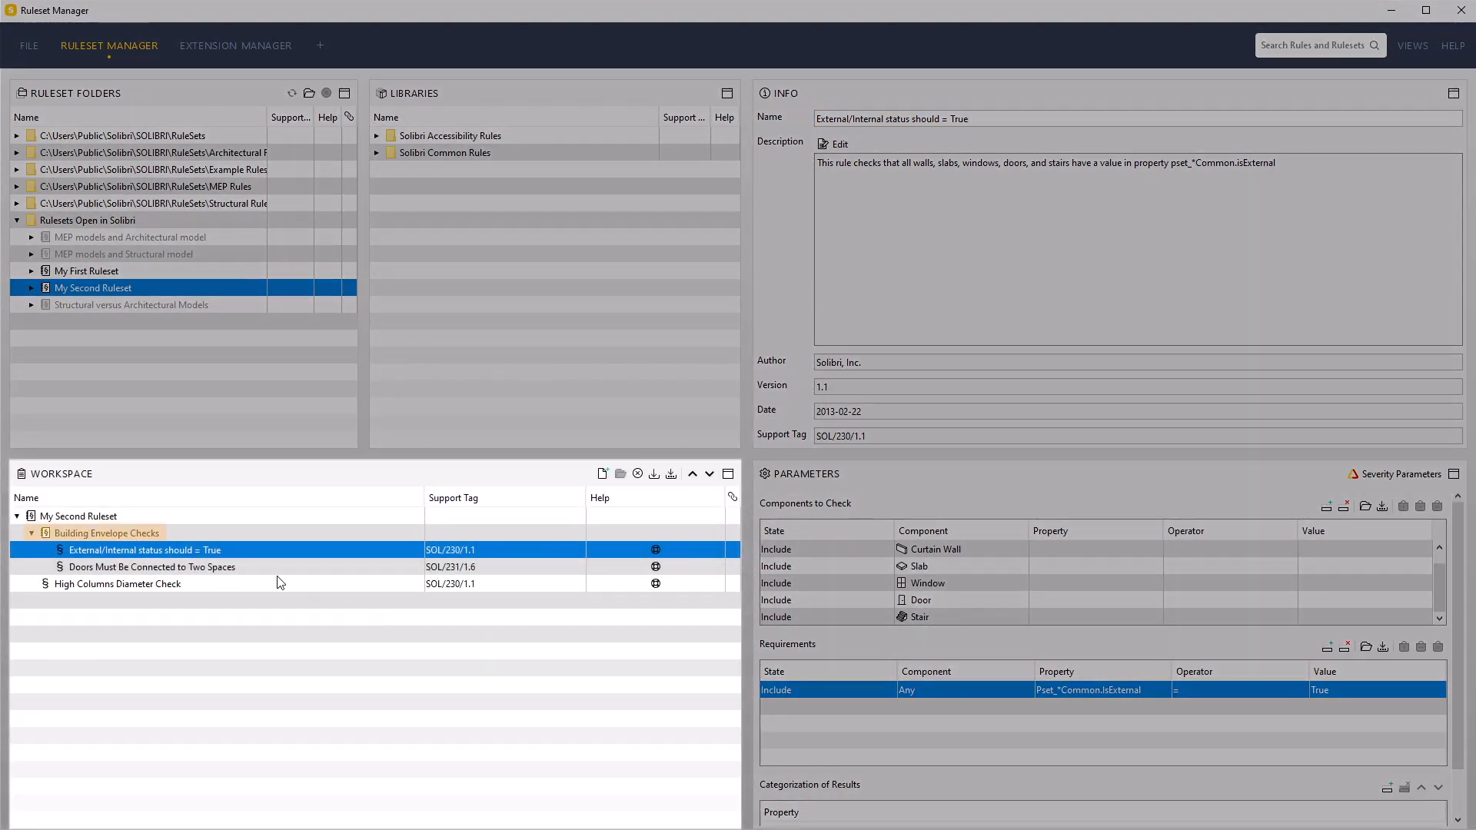
# Create a new sub-ruleset under Building Envelope Checks and name it "Door Position Check"
pyautogui.click(151, 536)
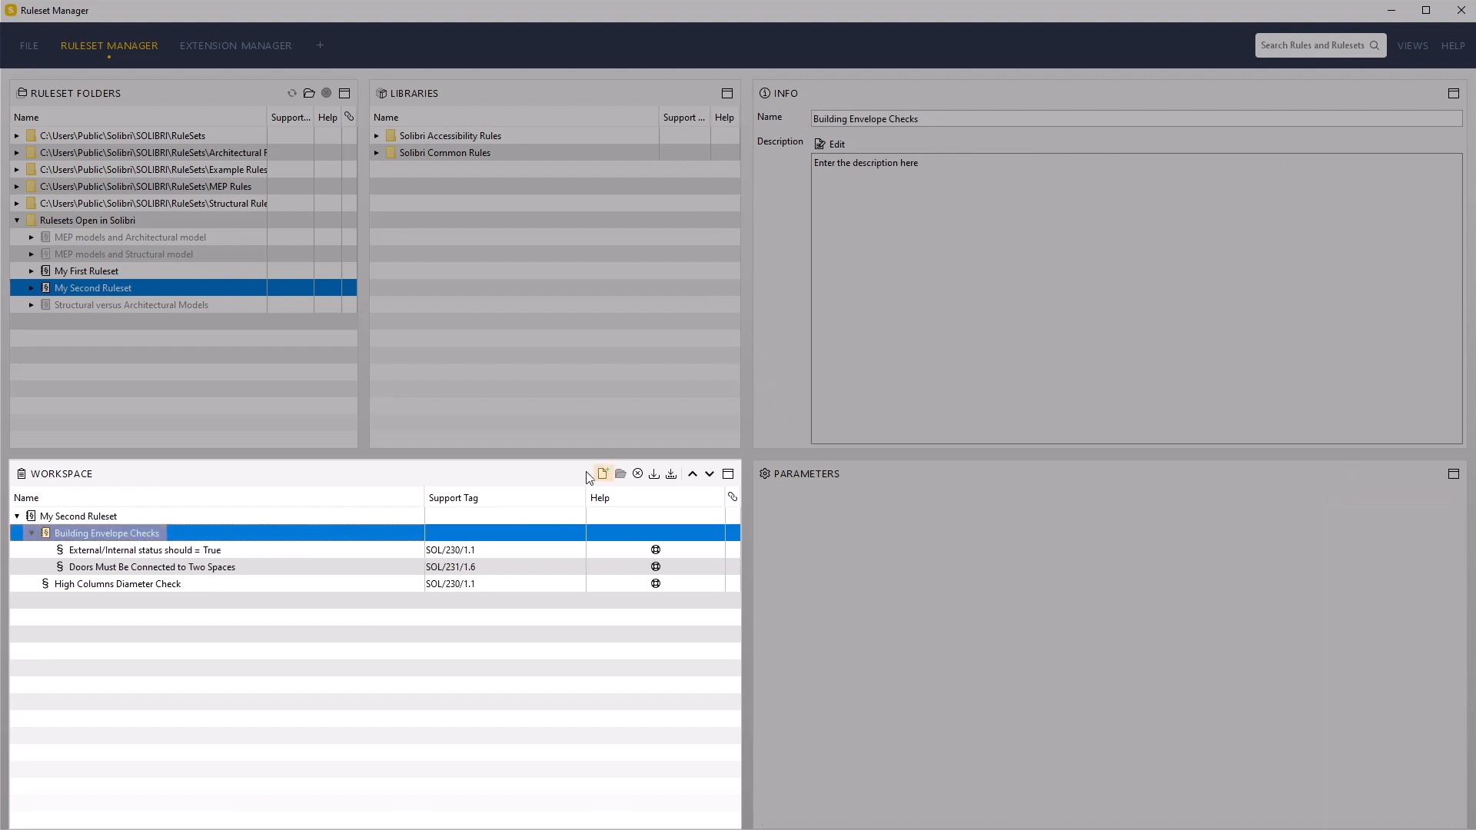
pyautogui.click(602, 474)
pyautogui.click(170, 586)
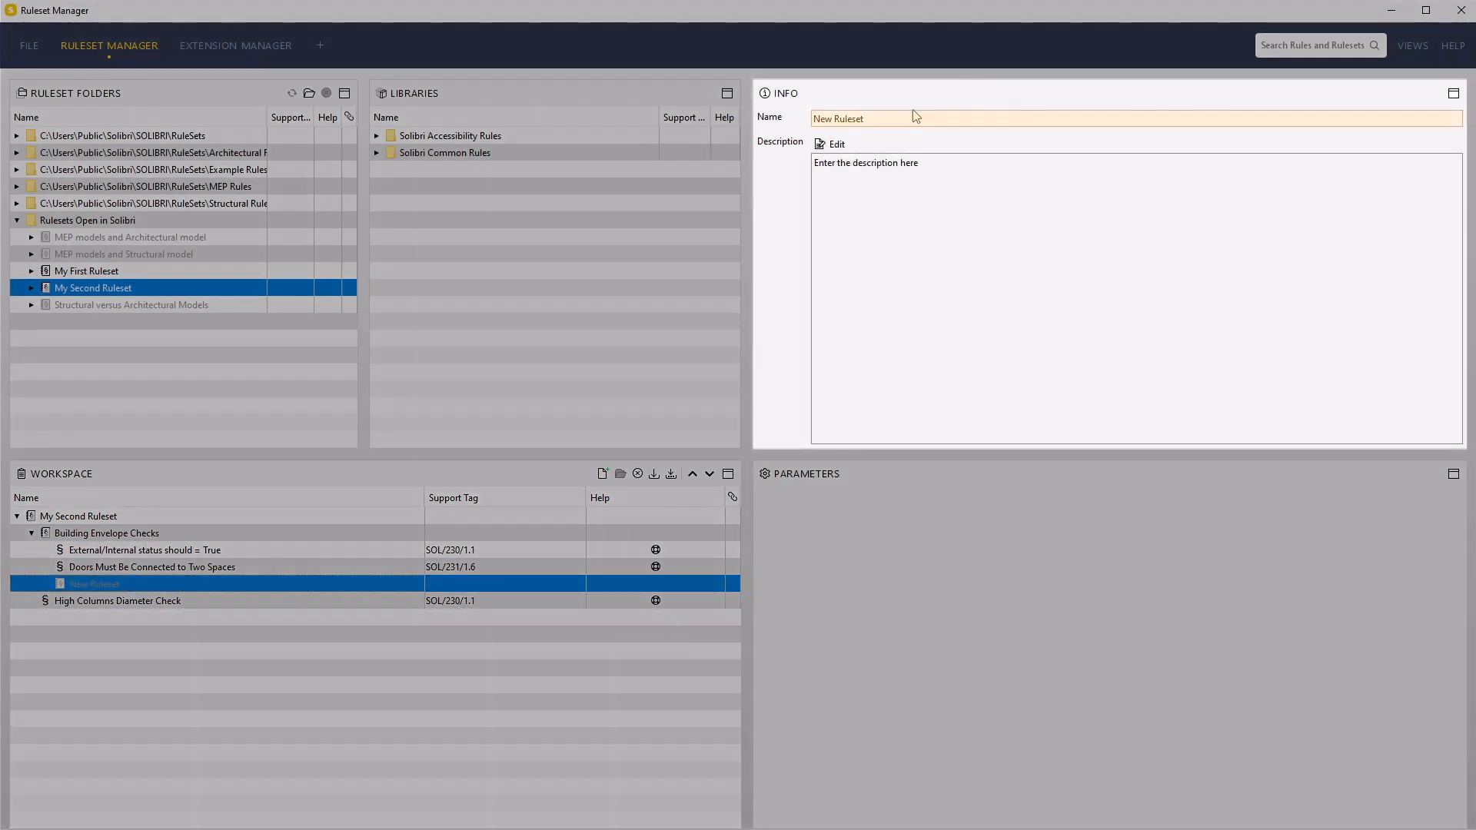
pyautogui.moveTo(915, 115); pyautogui.dragTo(794, 116)
pyautogui.write('Door Position Check')
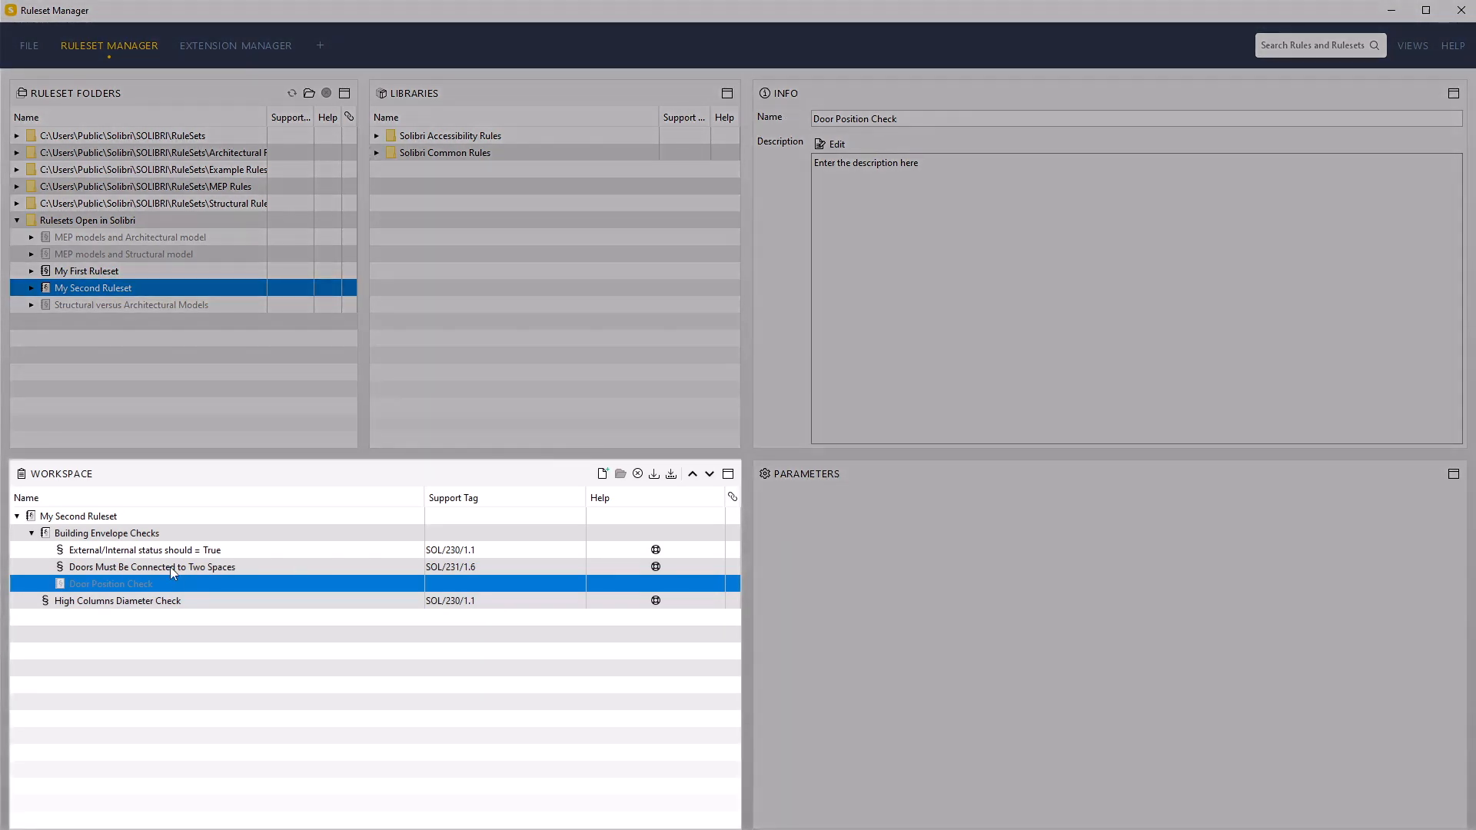
# Move both Building Envelope Checks rules into the Door Position Check ruleset and expand it to list them
pyautogui.click(170, 567)
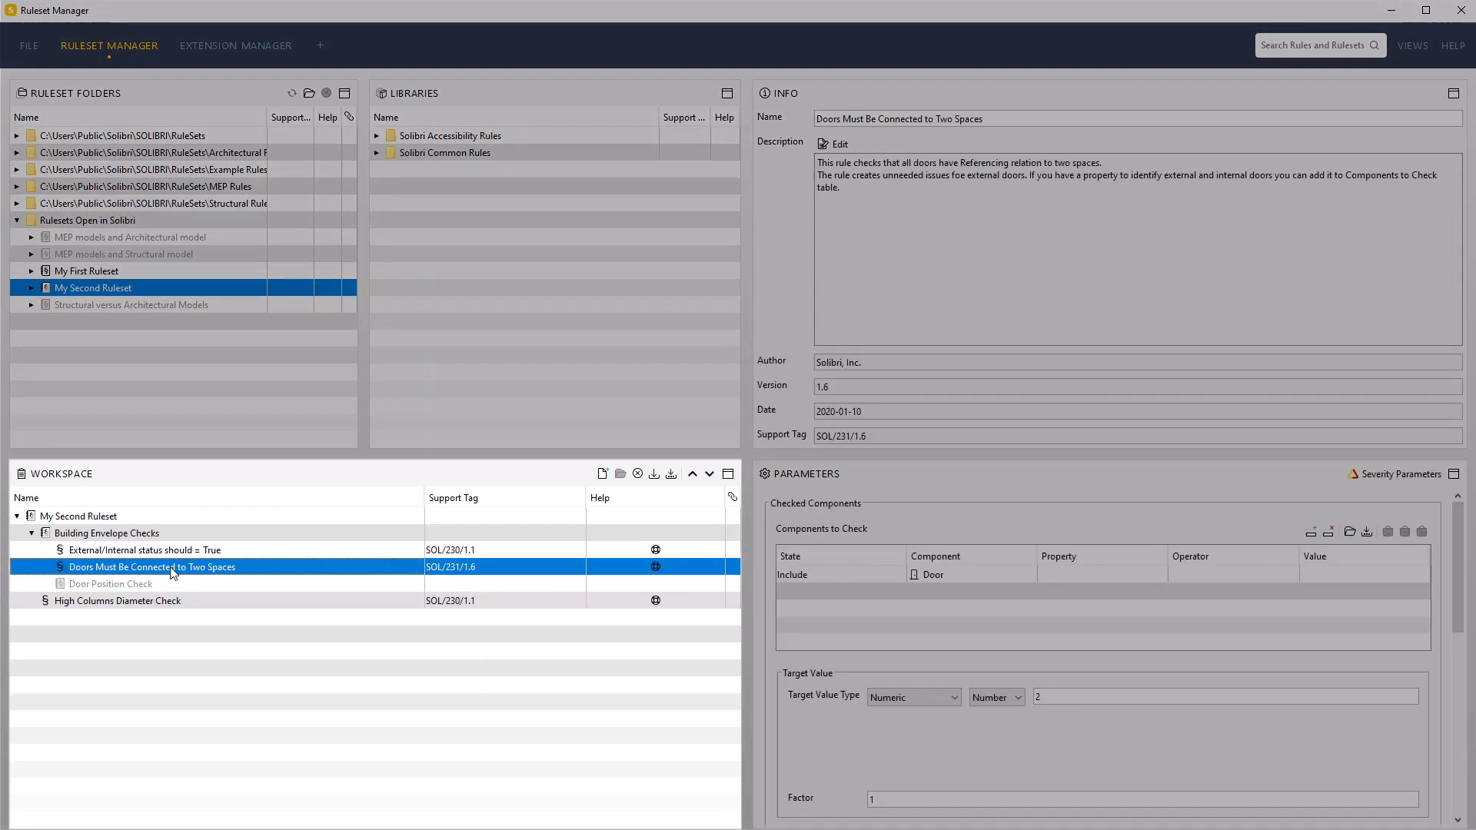
pyautogui.click(168, 554)
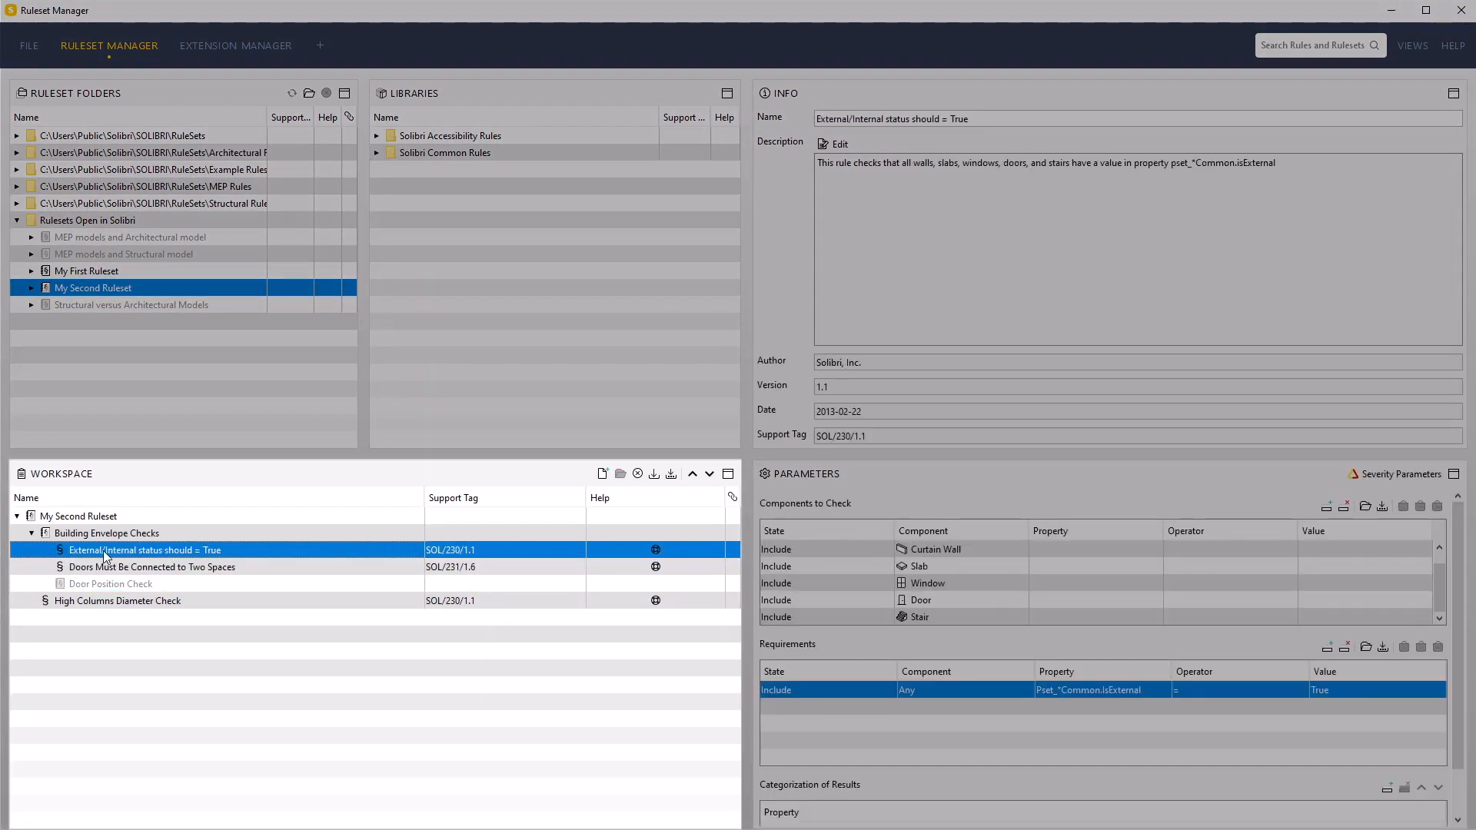
pyautogui.click(127, 568)
pyautogui.click(118, 584)
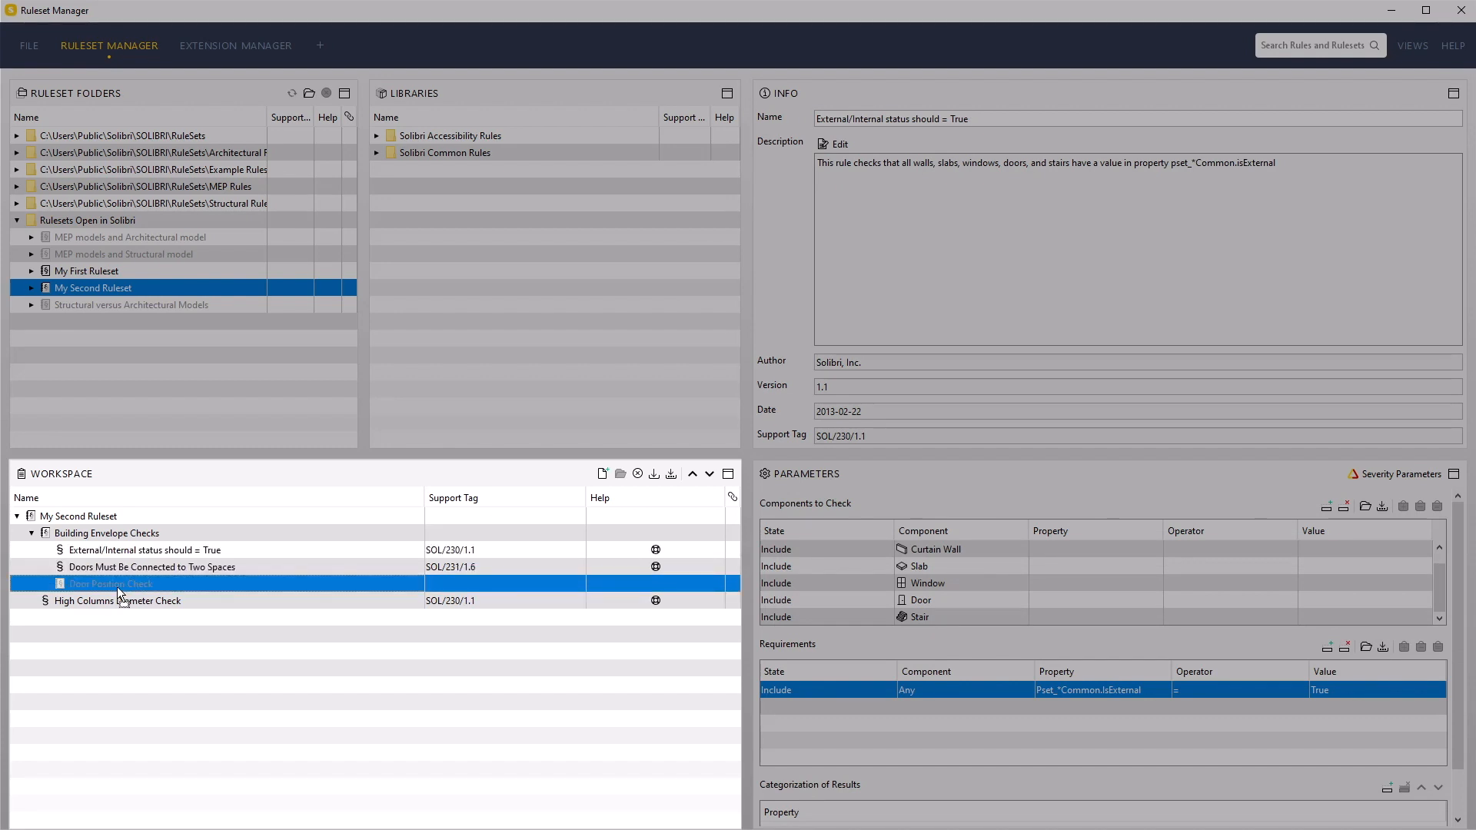
pyautogui.moveTo(109, 588); pyautogui.dragTo(137, 573)
pyautogui.click(116, 551)
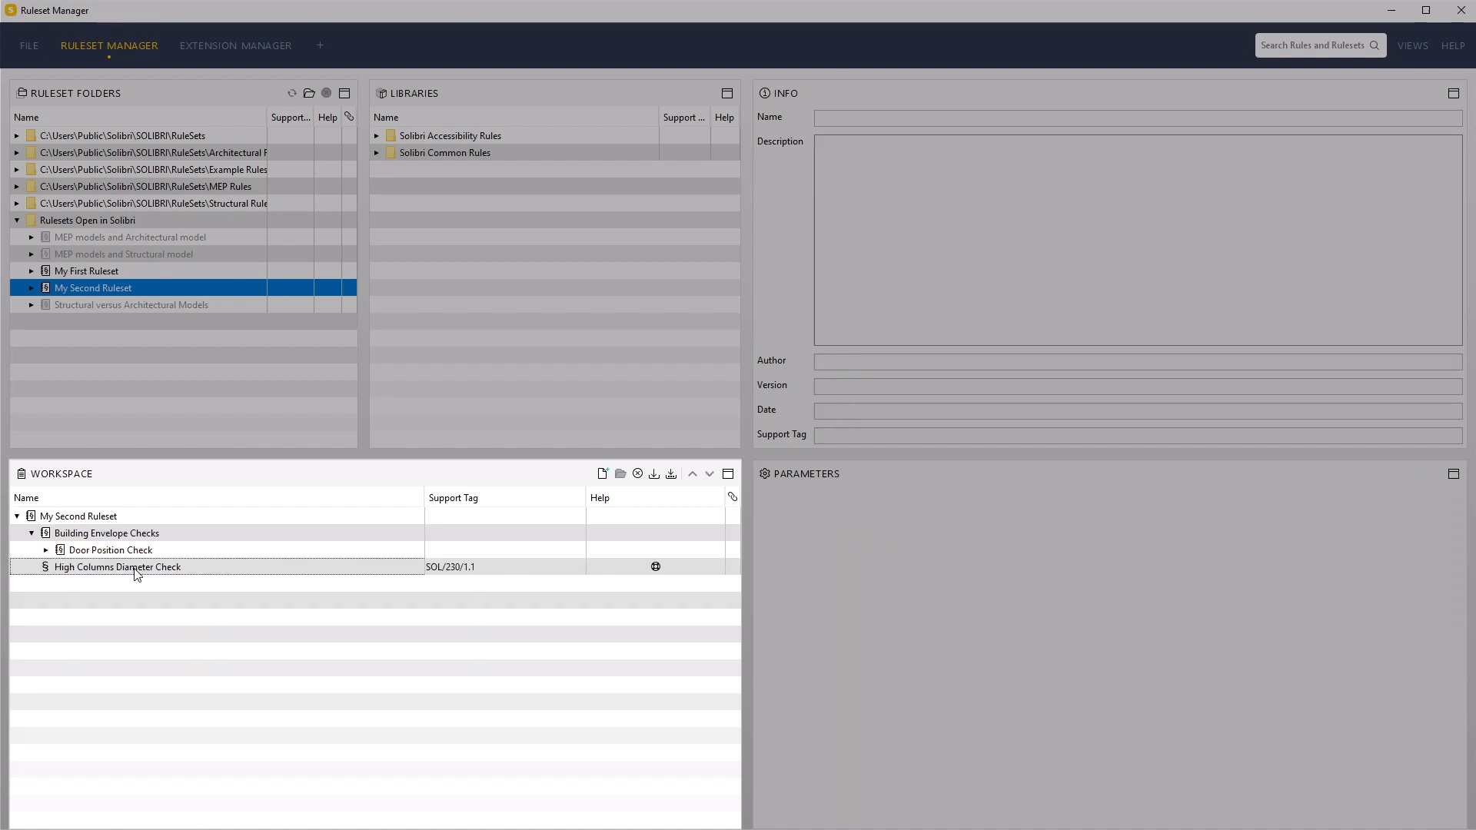
pyautogui.click(46, 550)
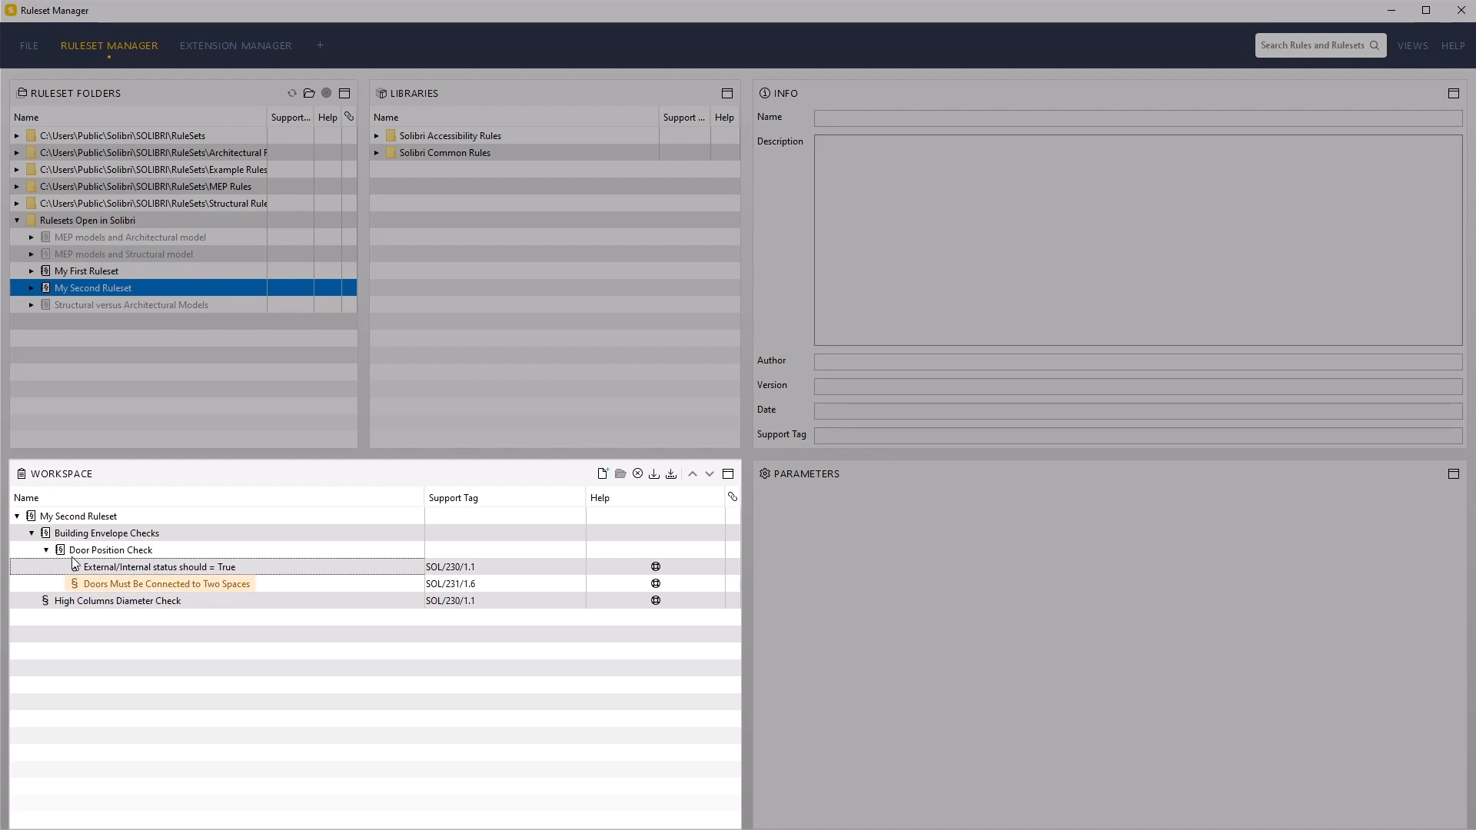
# Rename the "Doors Must Be Connected to Two Spaces" rule to "Identification of External Doors"
pyautogui.click(139, 586)
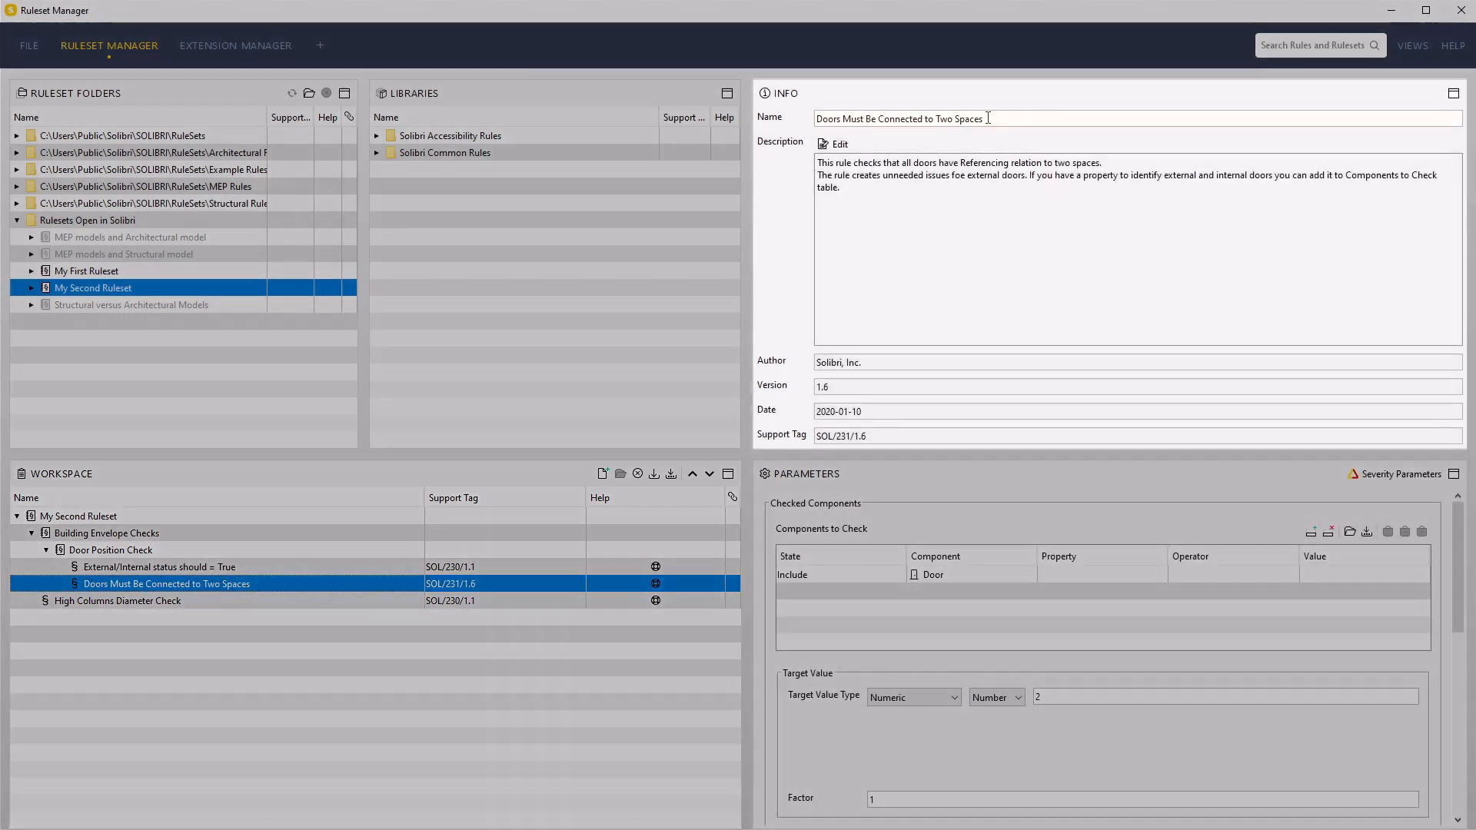
pyautogui.moveTo(988, 119); pyautogui.dragTo(730, 110)
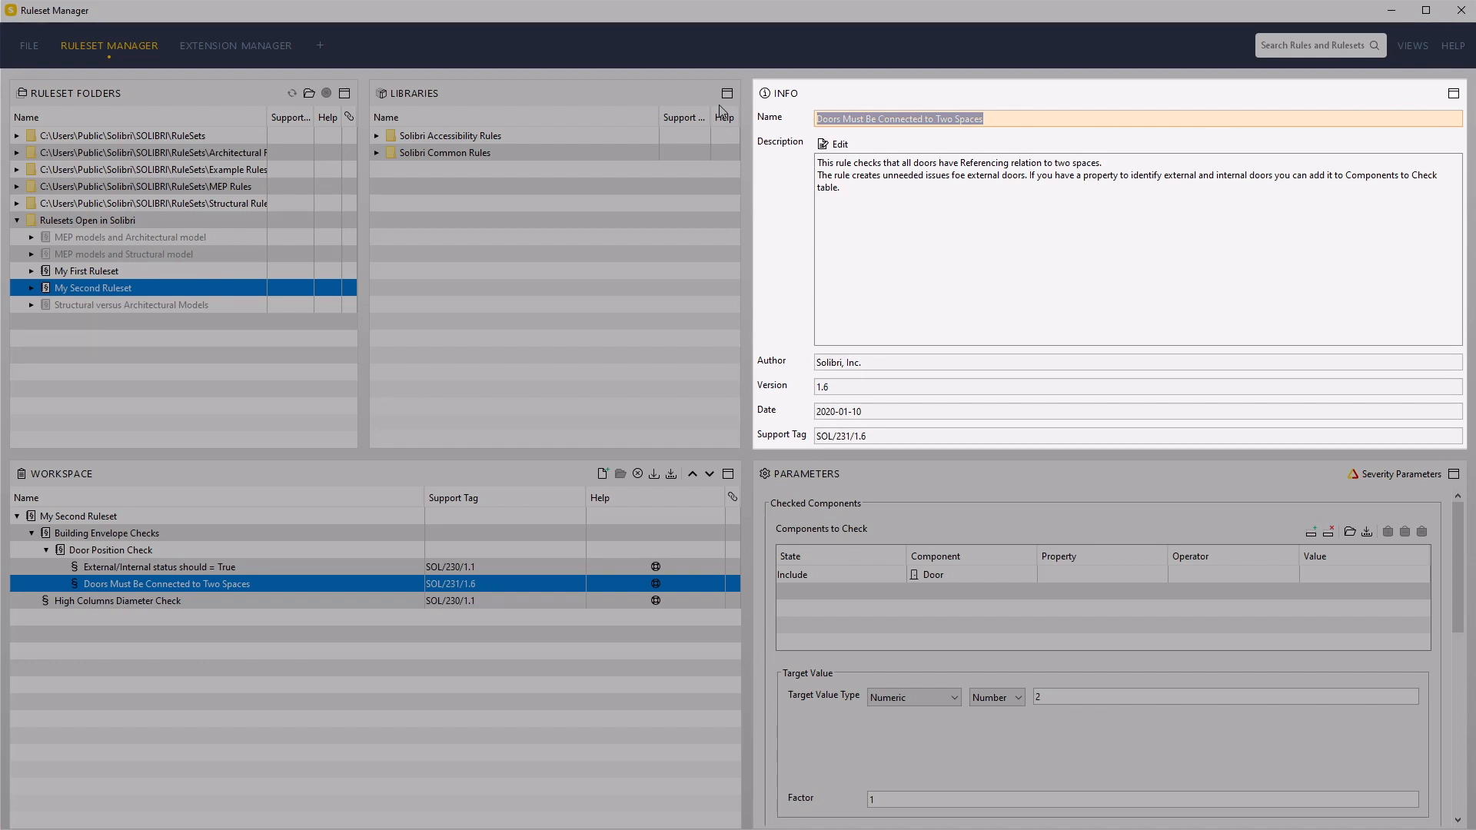
pyautogui.write('Identification of External Doors')
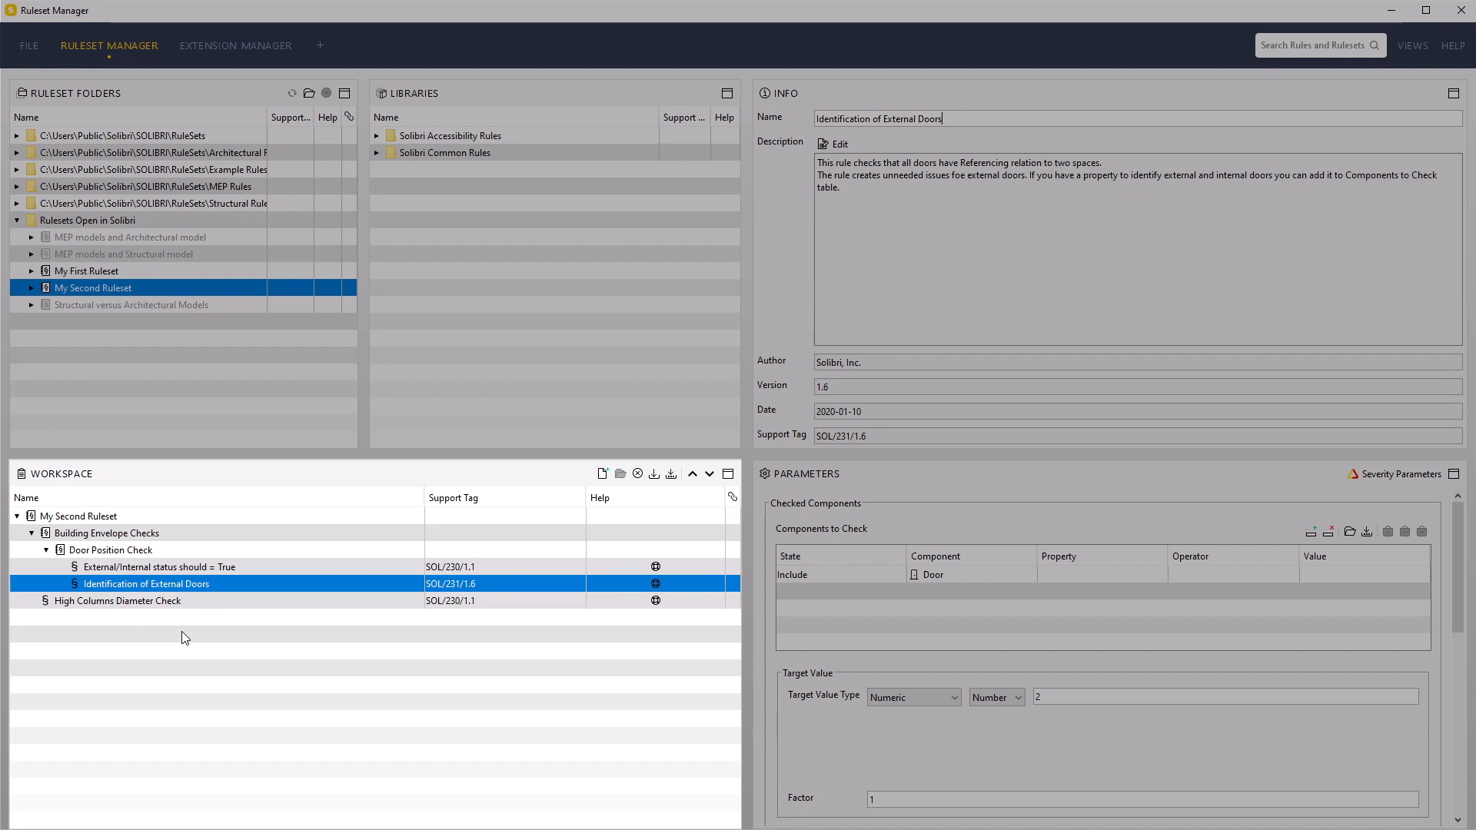
# Nest the "External/Internal status should = True" rule as a sub-rule under "Identification of External Doors"
pyautogui.click(146, 569)
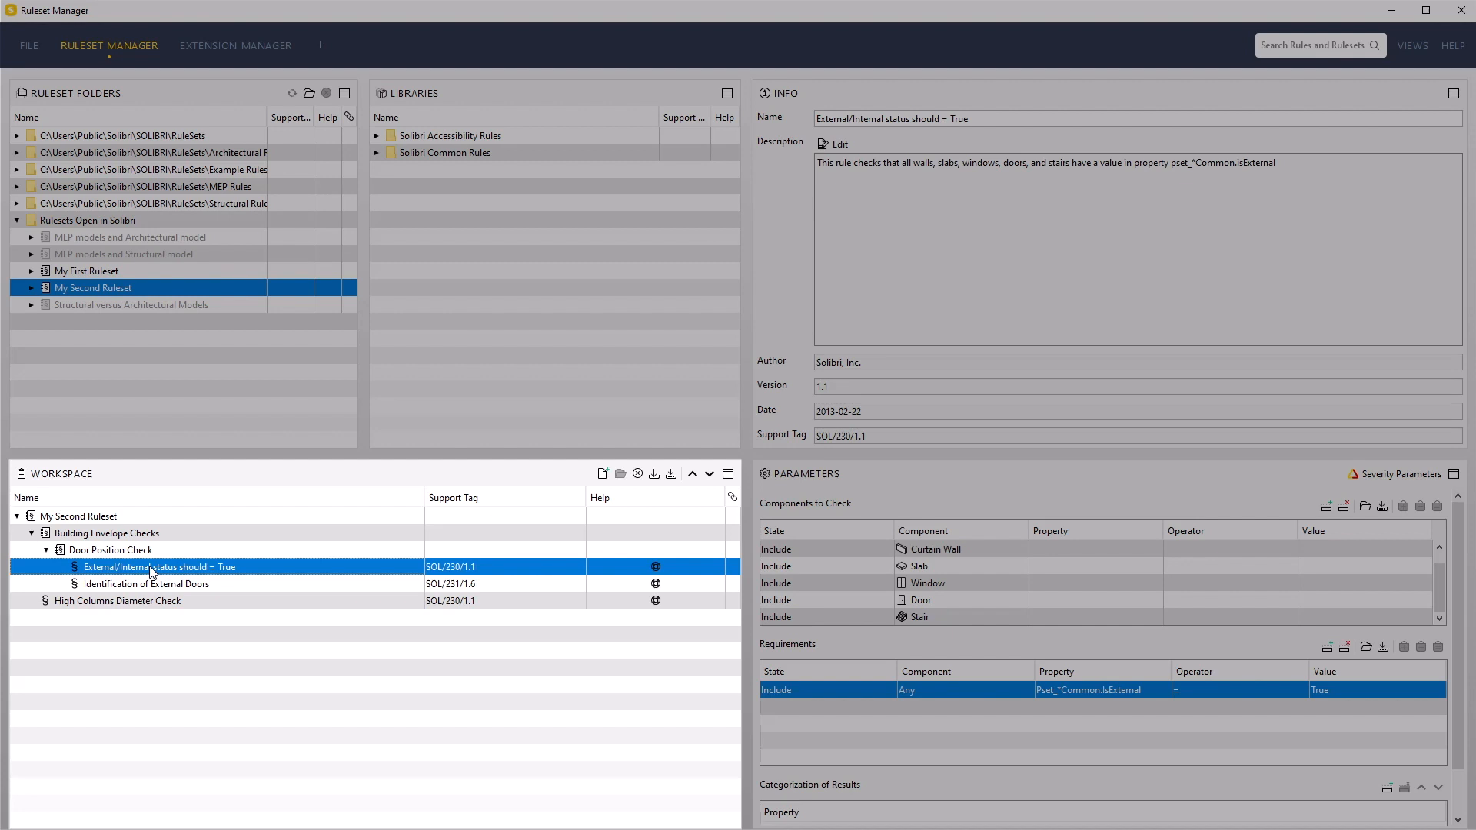
pyautogui.click(159, 585)
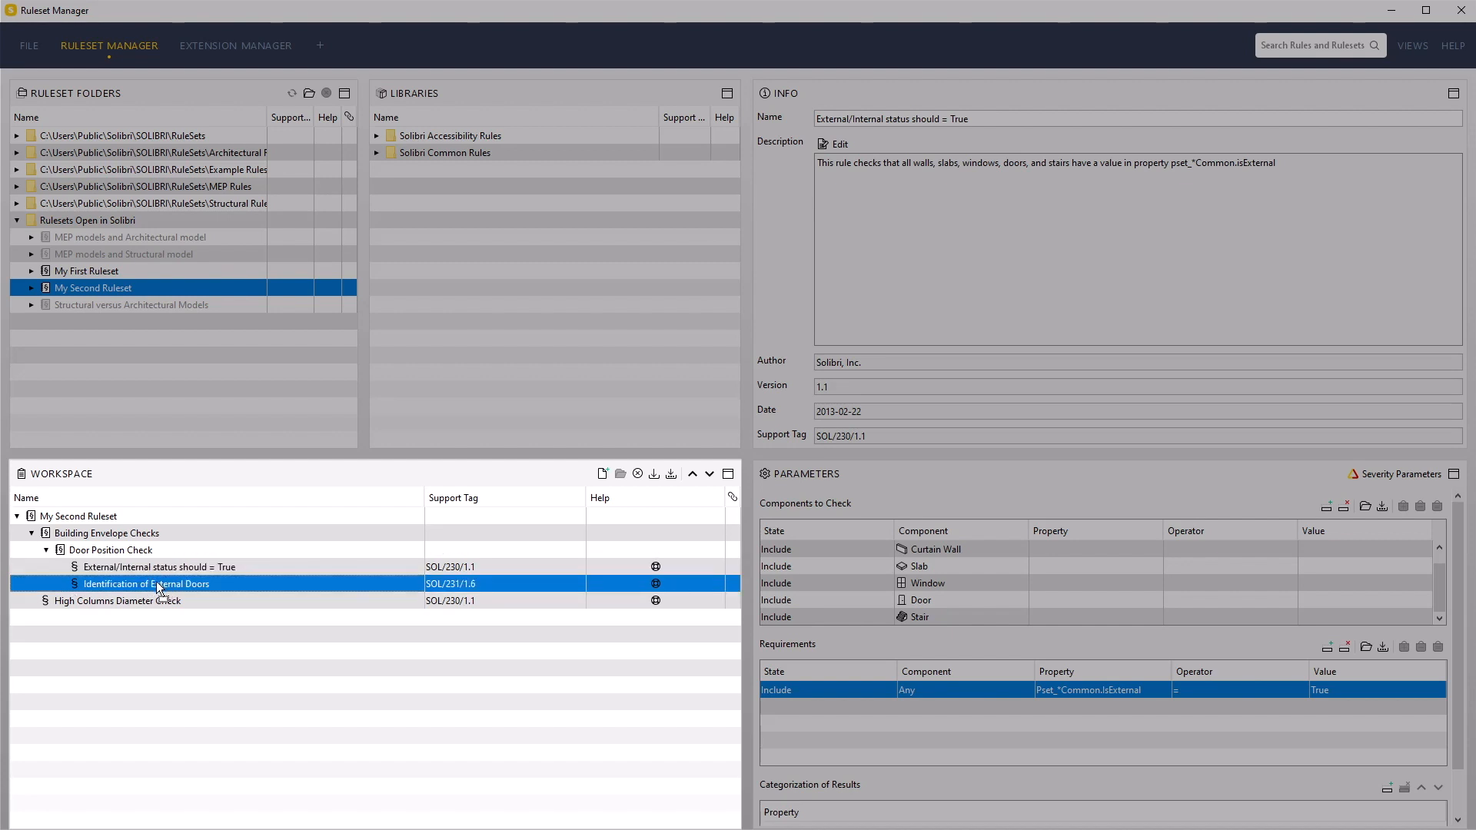
pyautogui.moveTo(156, 585); pyautogui.dragTo(156, 584)
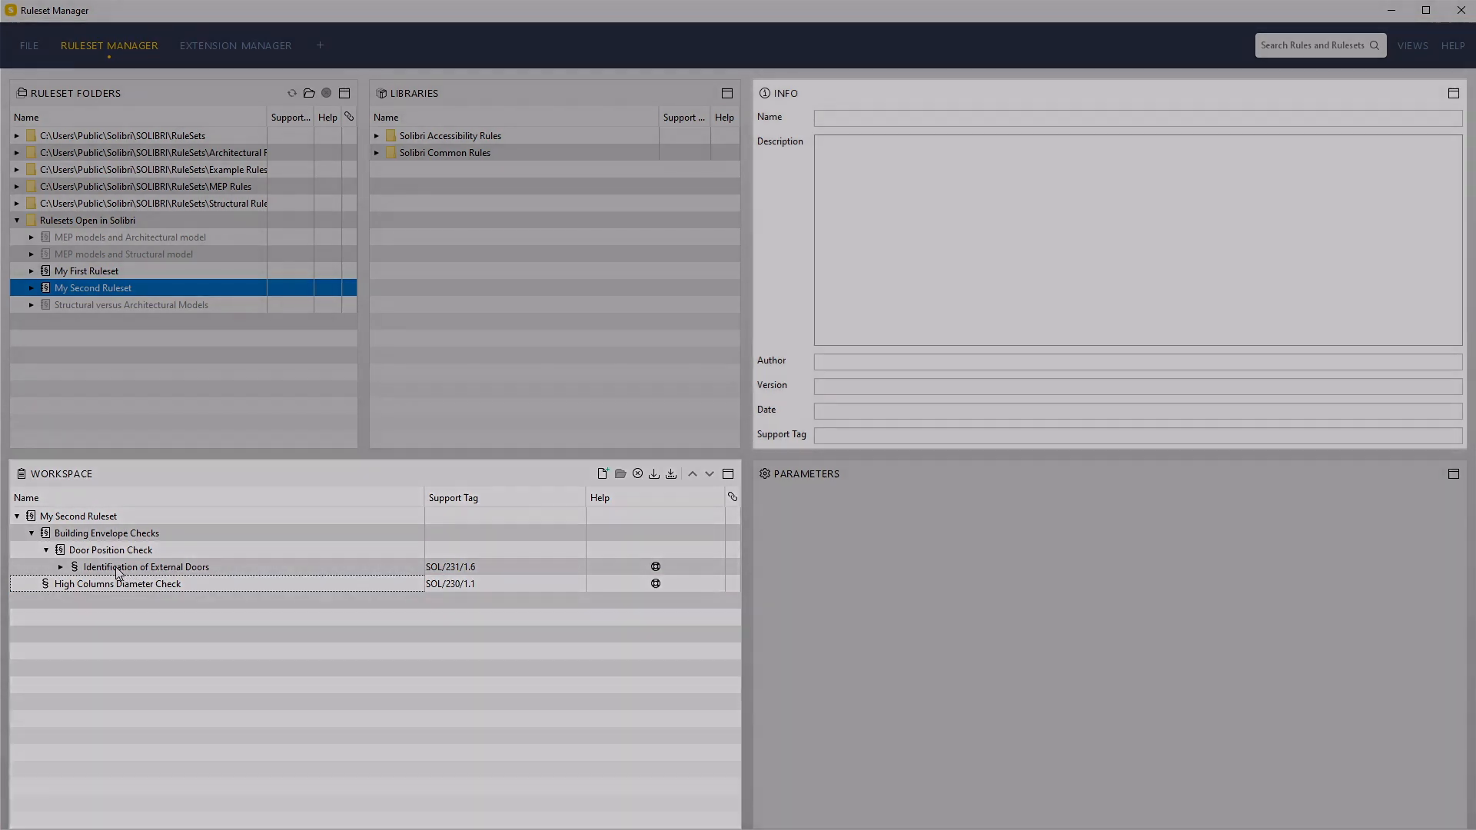
# Expand "Identification of External Doors" and set its sub-rule option to "Check only failed components"
pyautogui.click(116, 569)
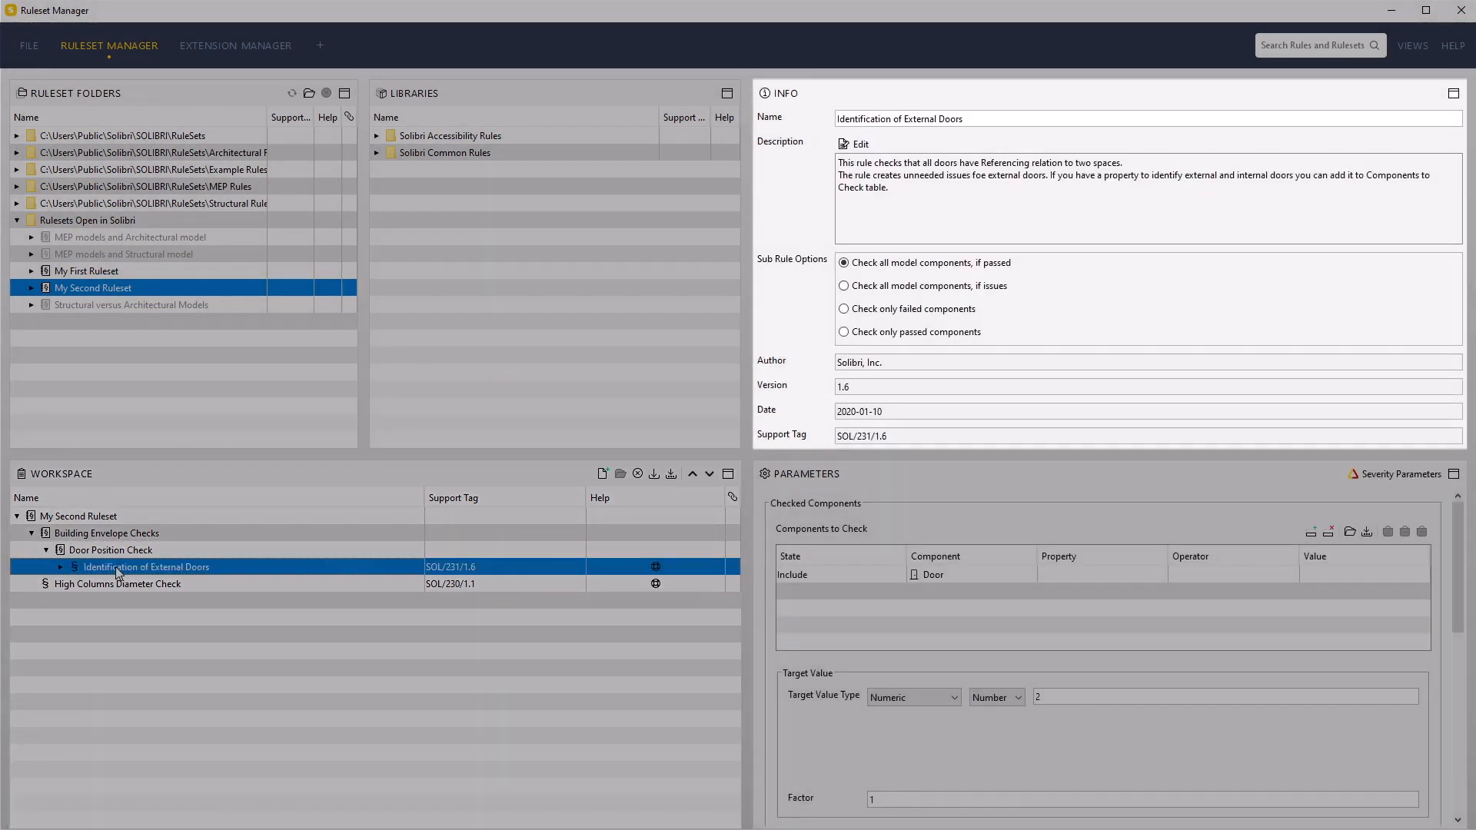
pyautogui.click(61, 567)
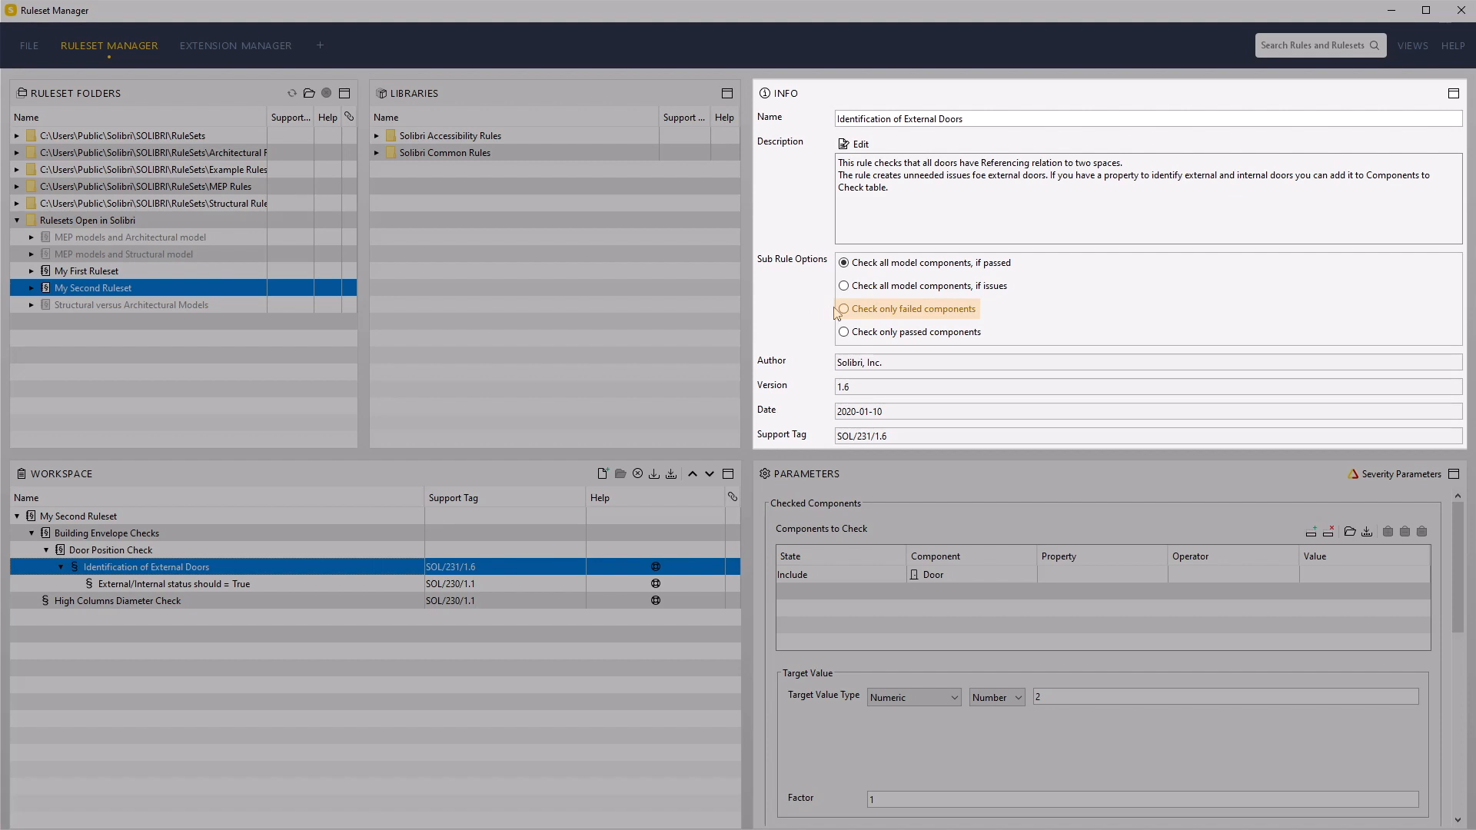
pyautogui.click(845, 311)
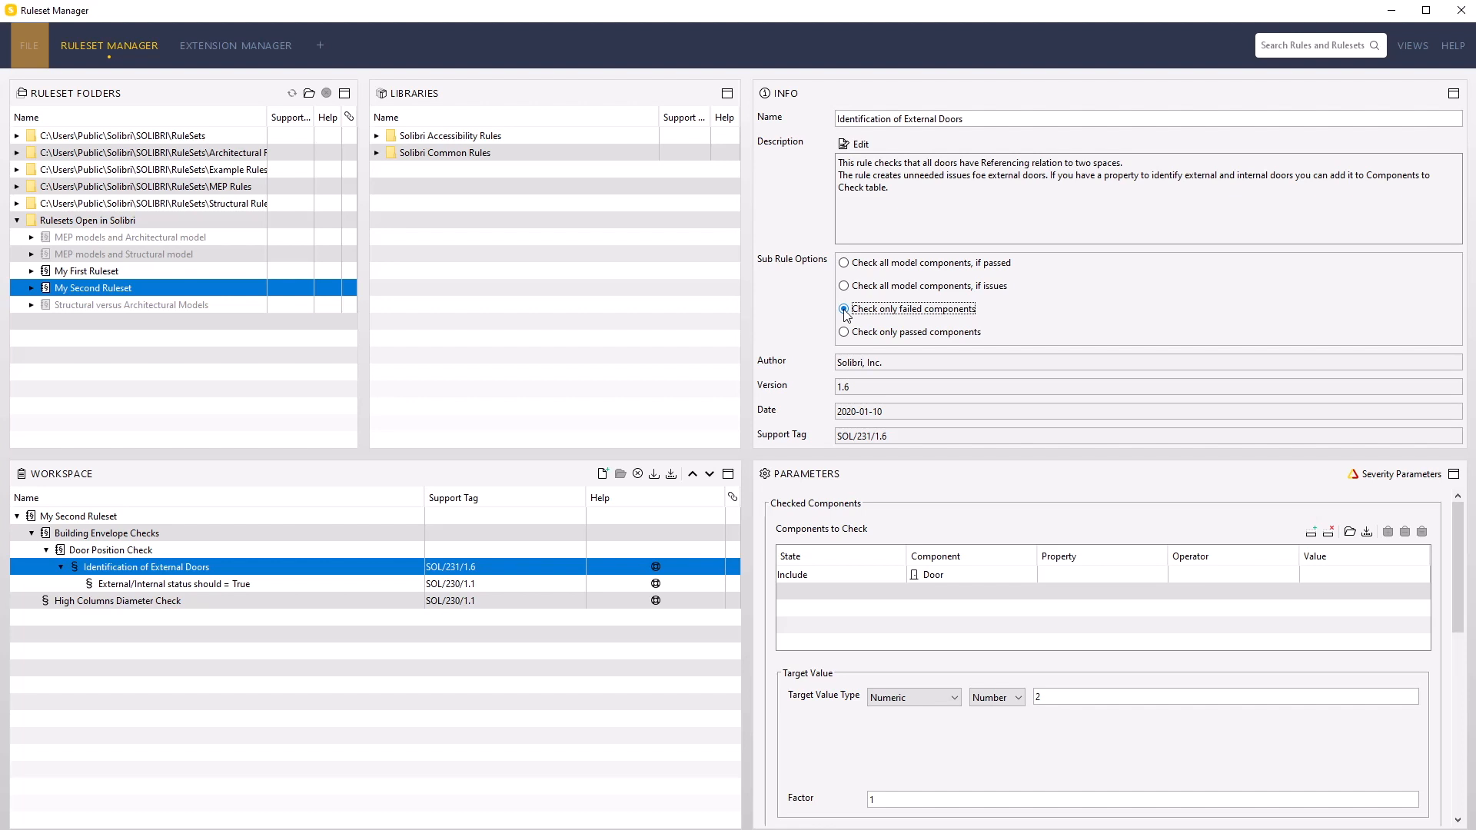
# Switch to the Checking layout in Solibri Office, expand Building Envelope Checks fully and display the results of the "External/Internal status should = True" sub-rule
pyautogui.click(31, 48)
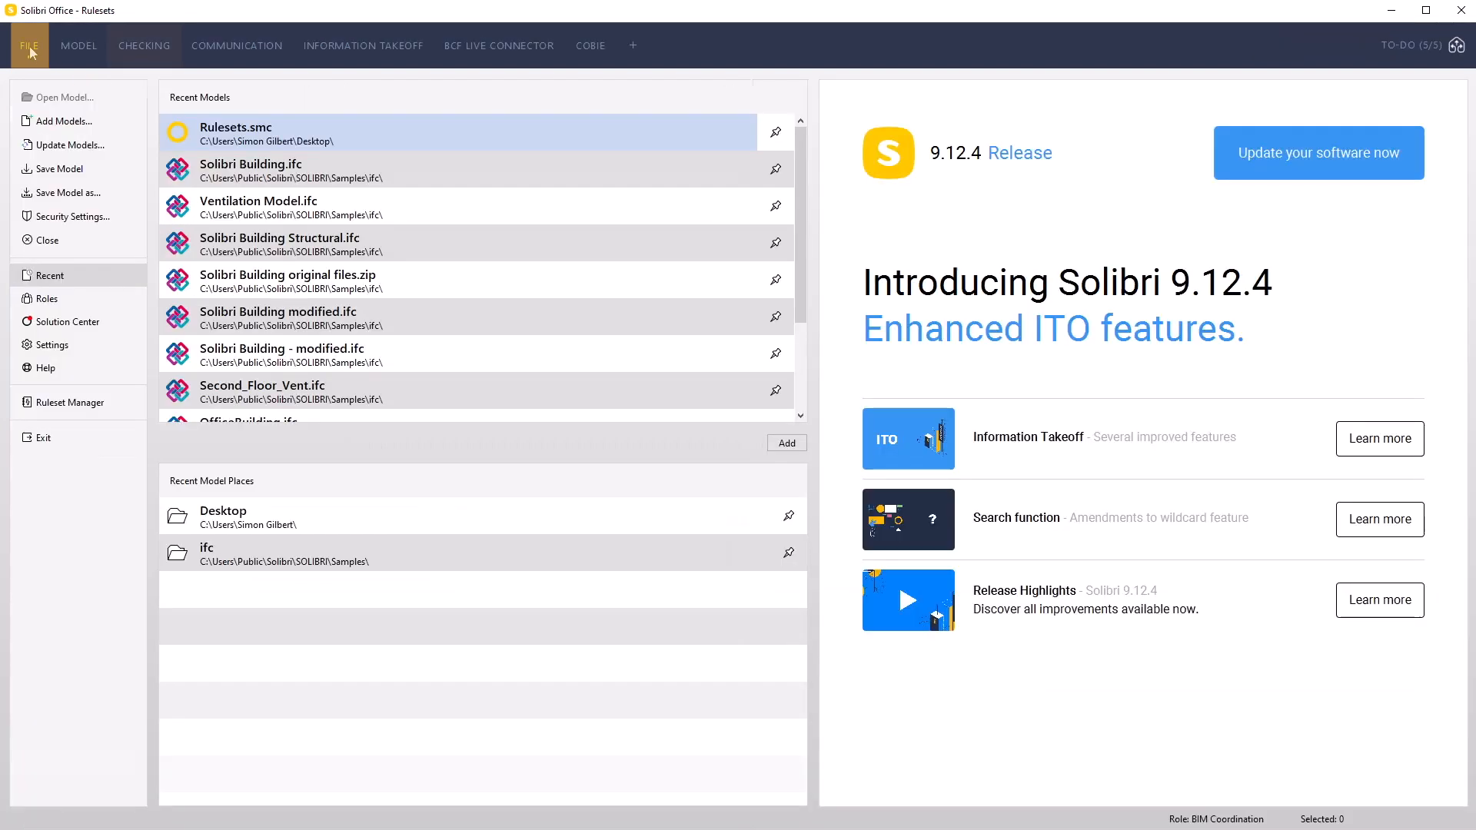
pyautogui.click(142, 49)
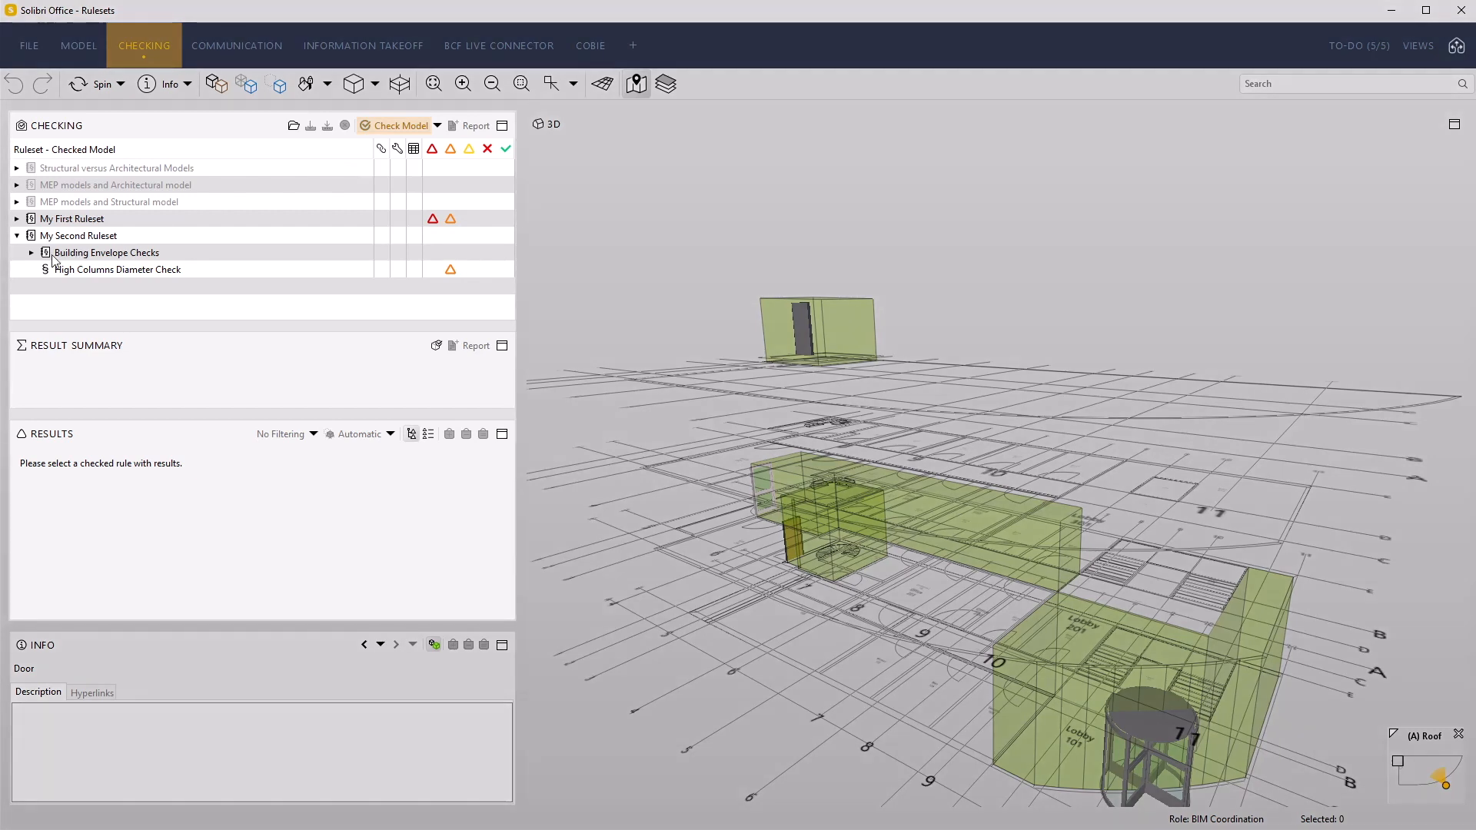
pyautogui.click(31, 252)
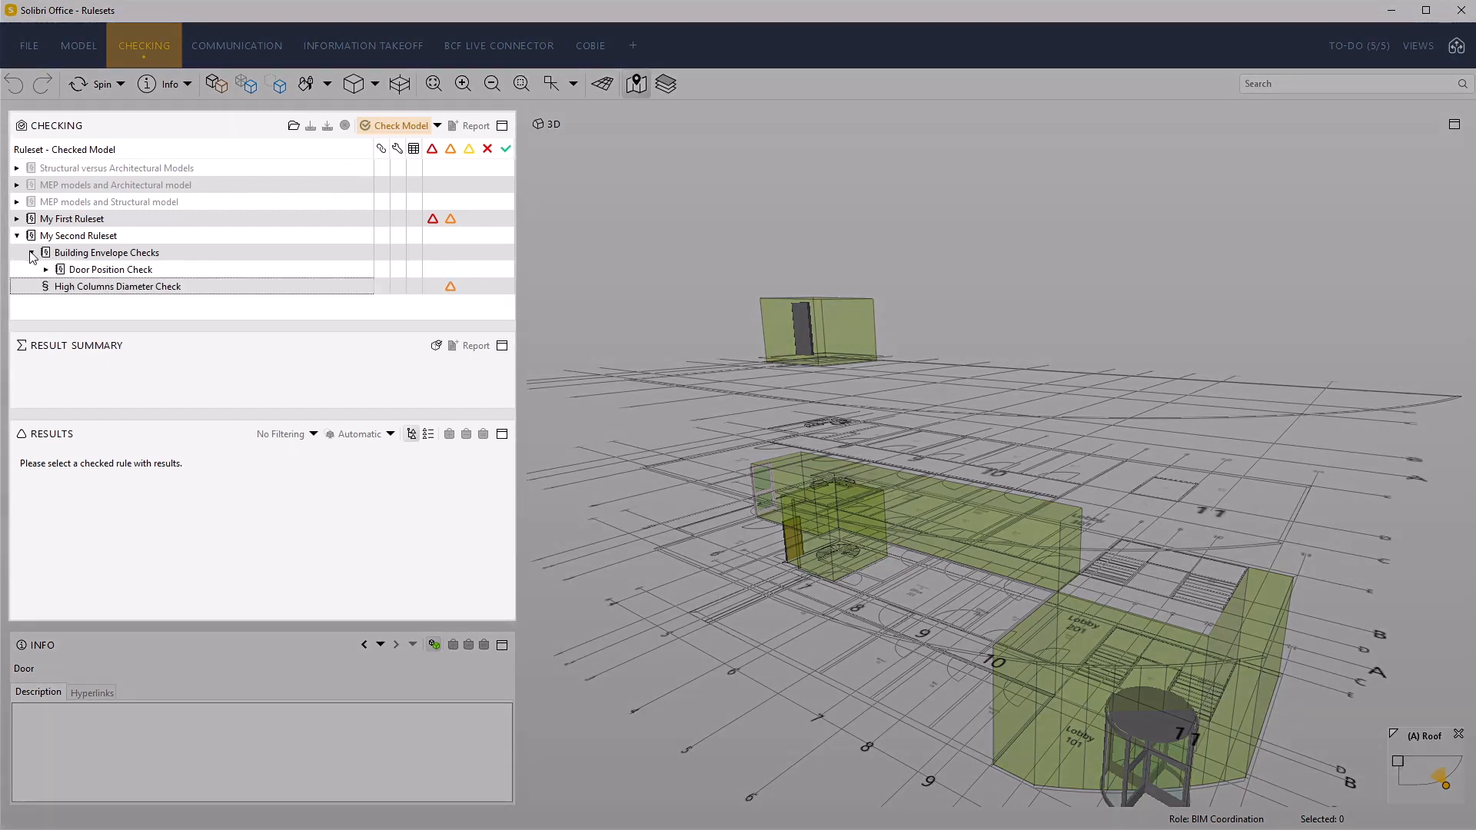
pyautogui.click(46, 270)
pyautogui.click(61, 286)
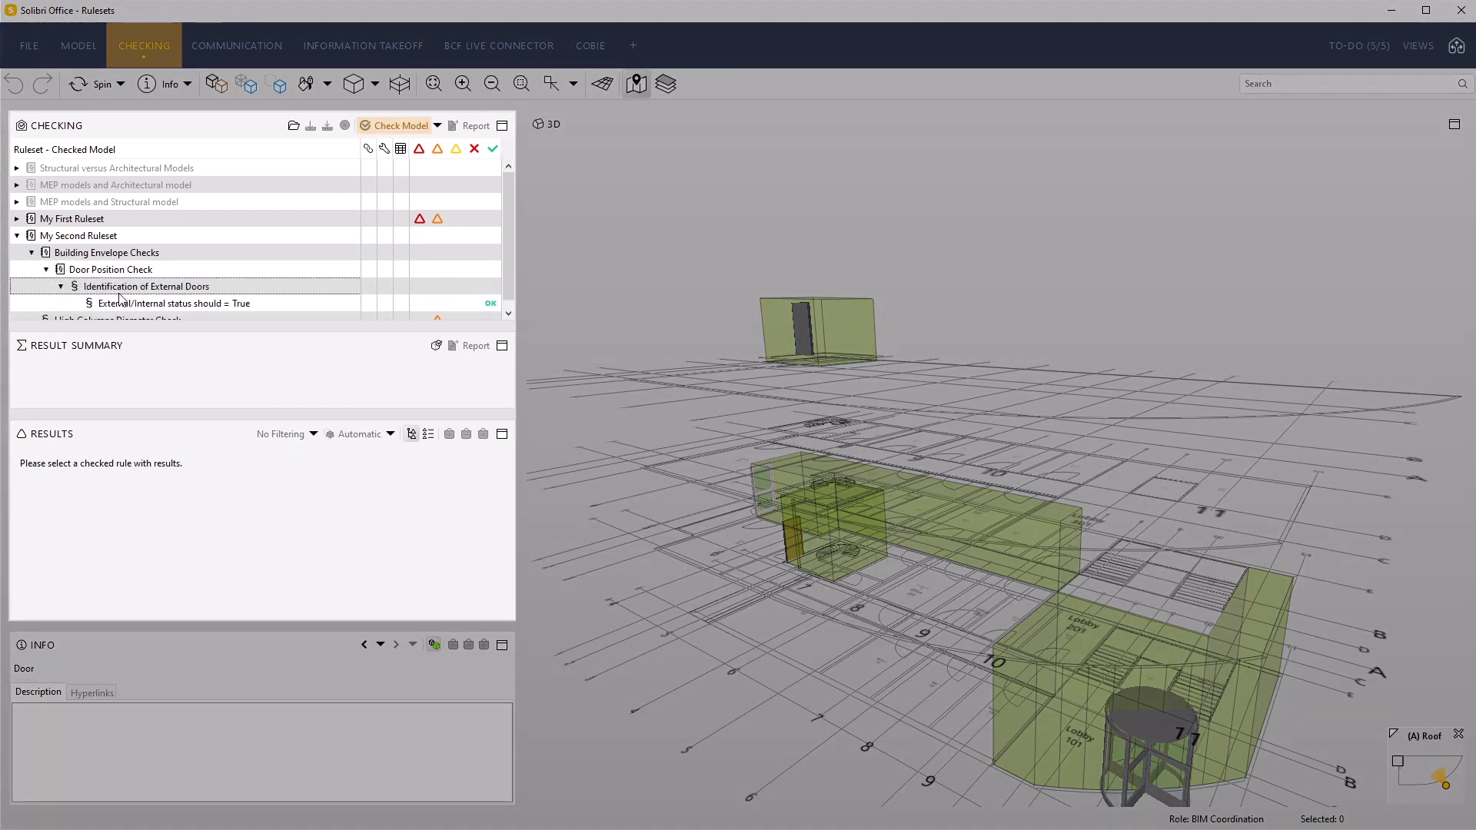
pyautogui.click(150, 304)
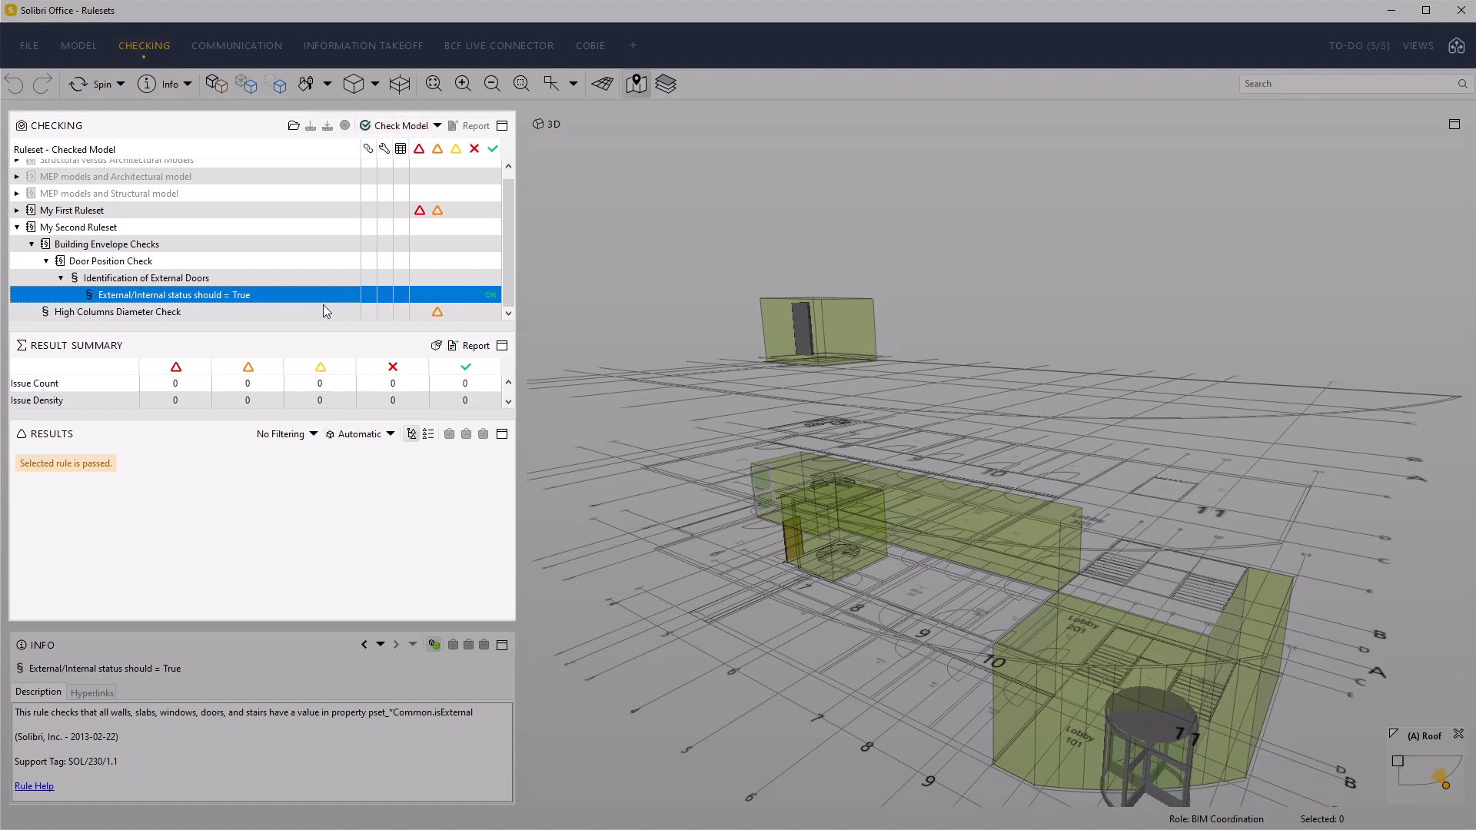
# Open the checked components of "Identification of External Doors" and show all checked doors in the 3D view
pyautogui.click(290, 283)
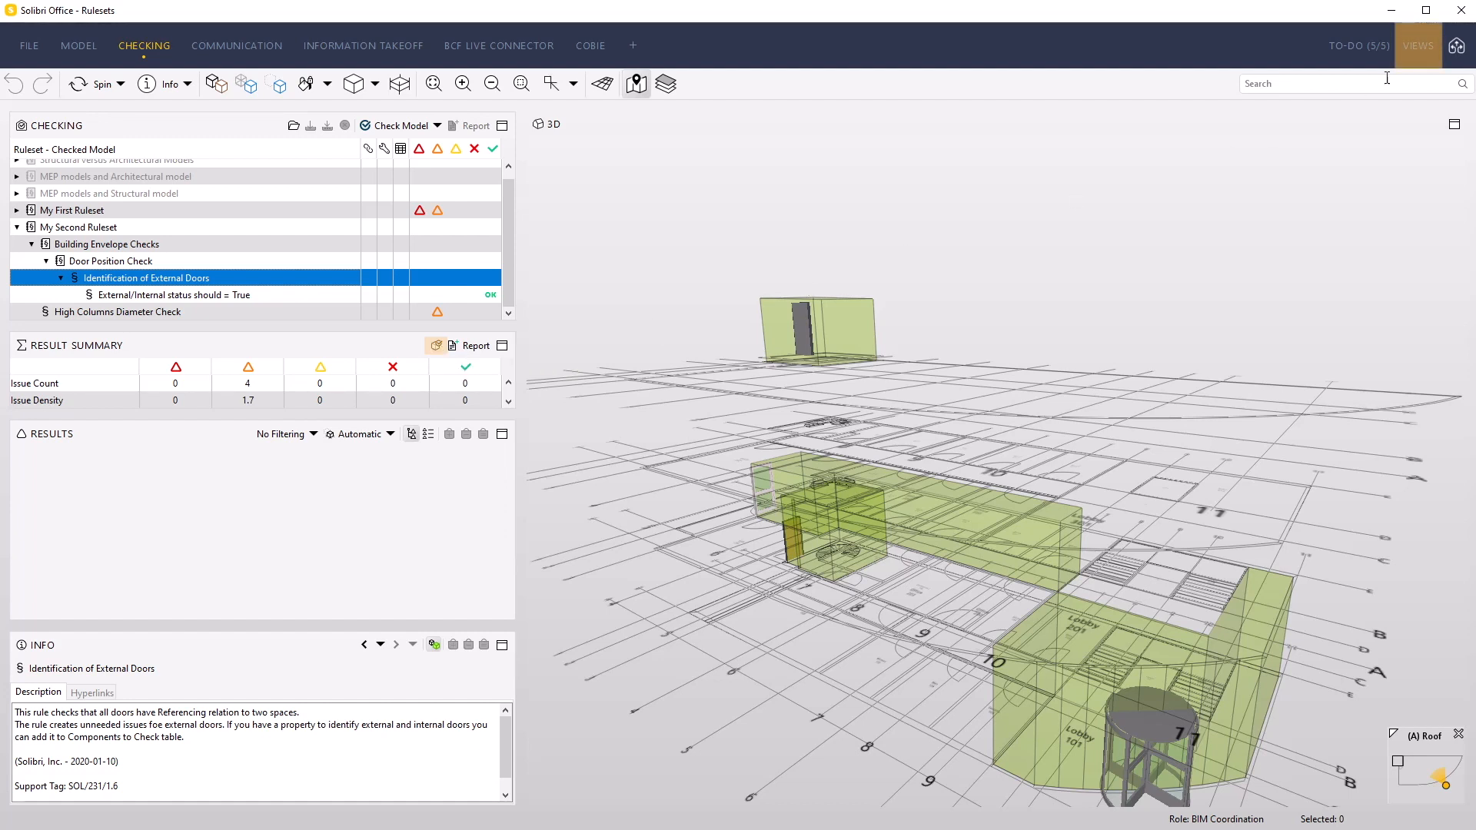
pyautogui.click(1418, 52)
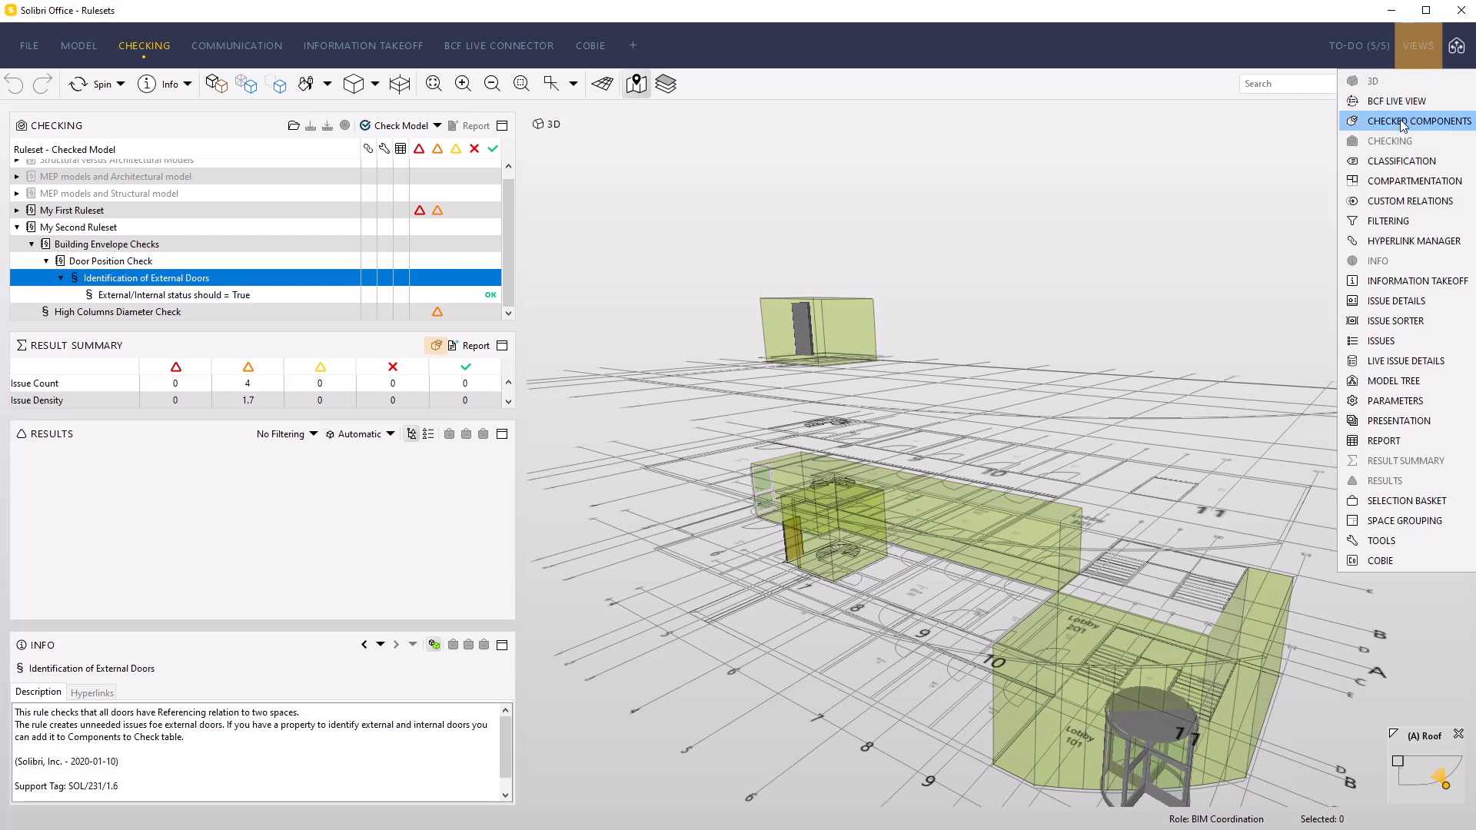
pyautogui.click(438, 346)
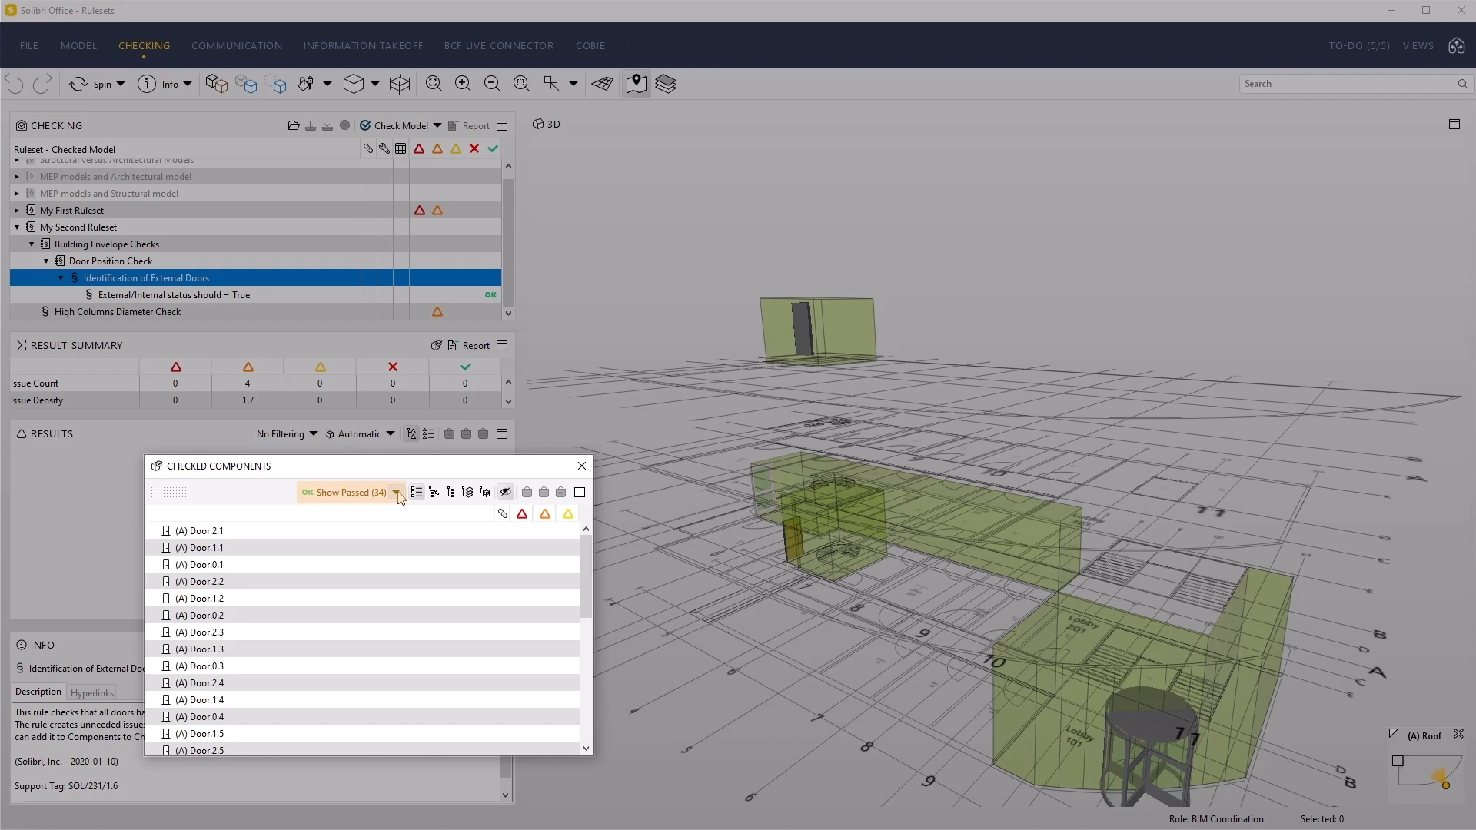
pyautogui.click(395, 493)
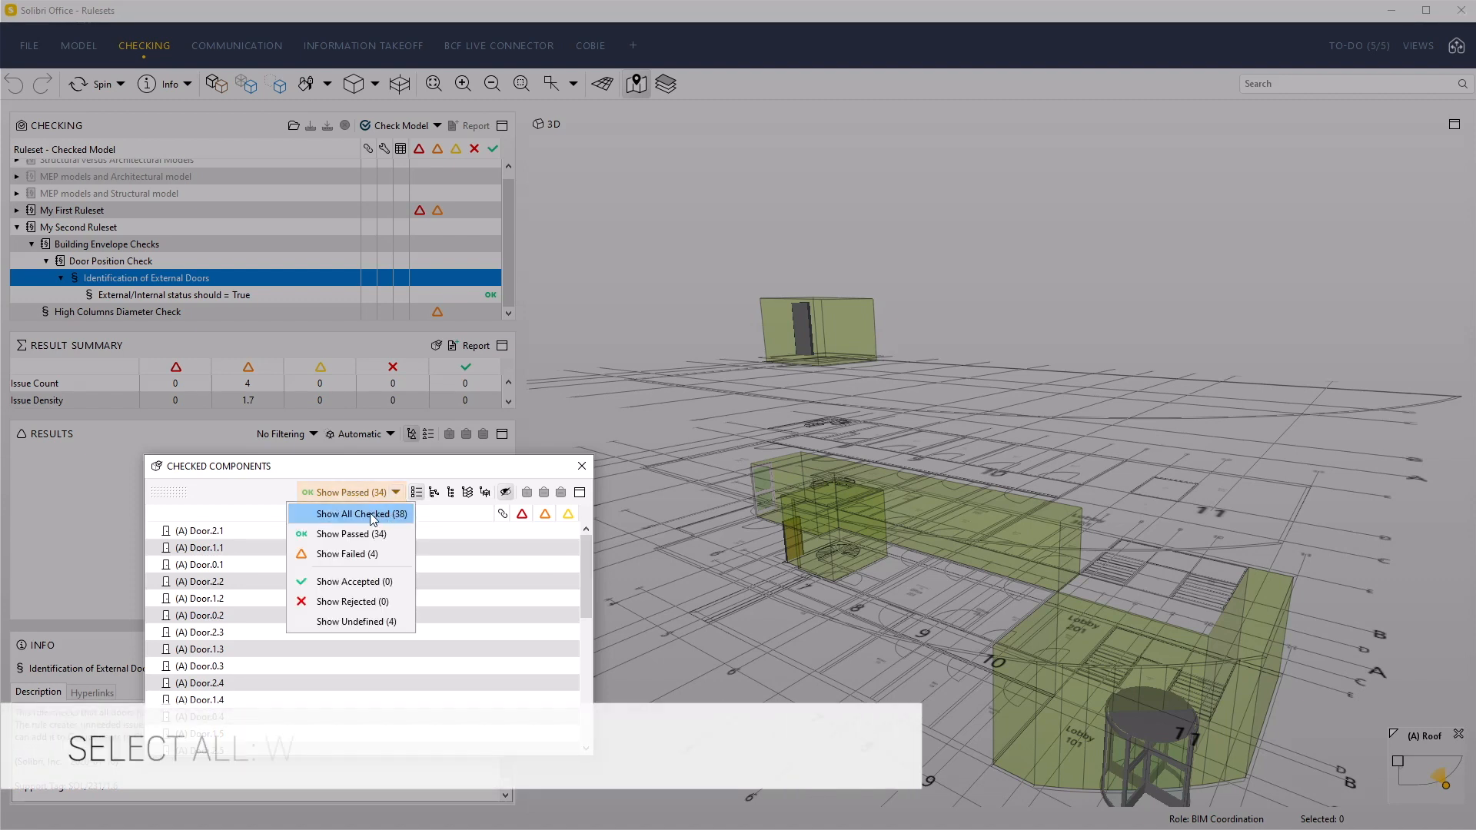
pyautogui.click(372, 514)
pyautogui.hotkey('ctrl', 'a')
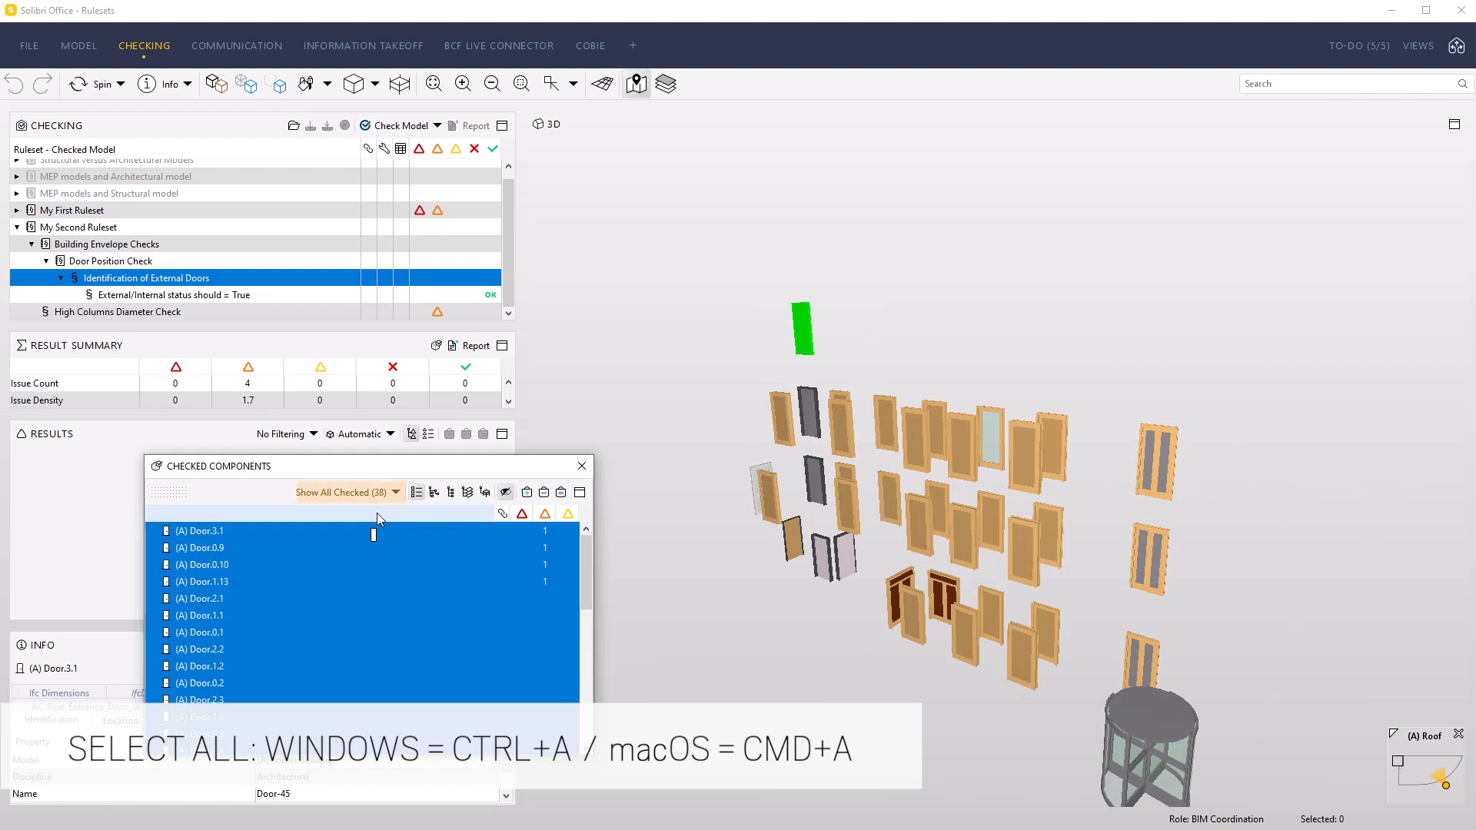
# Filter the checked components to the passed doors, and separately to the failed doors, selecting all failed ones to show them in 3D
pyautogui.click(396, 495)
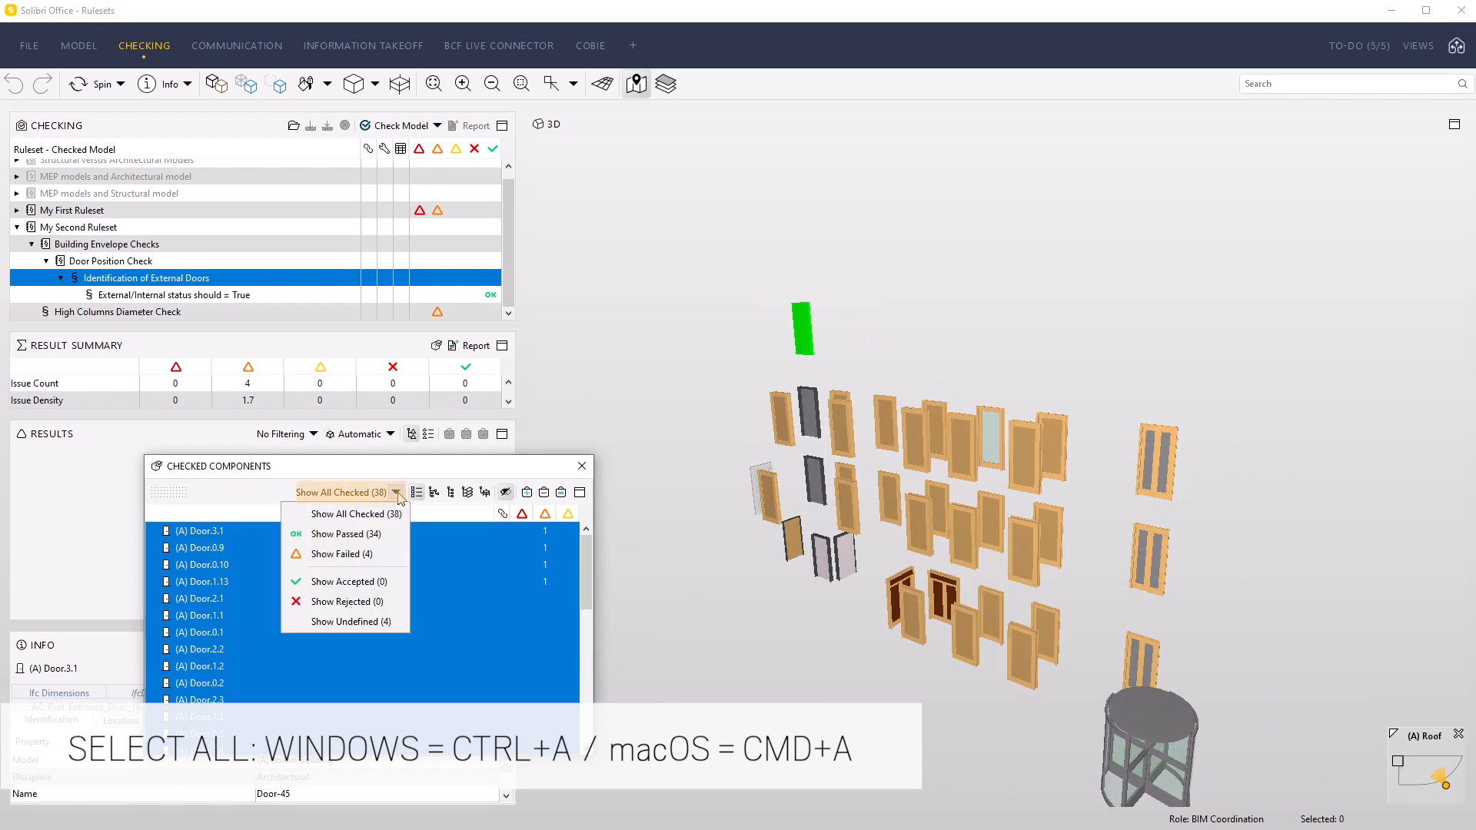
pyautogui.click(360, 532)
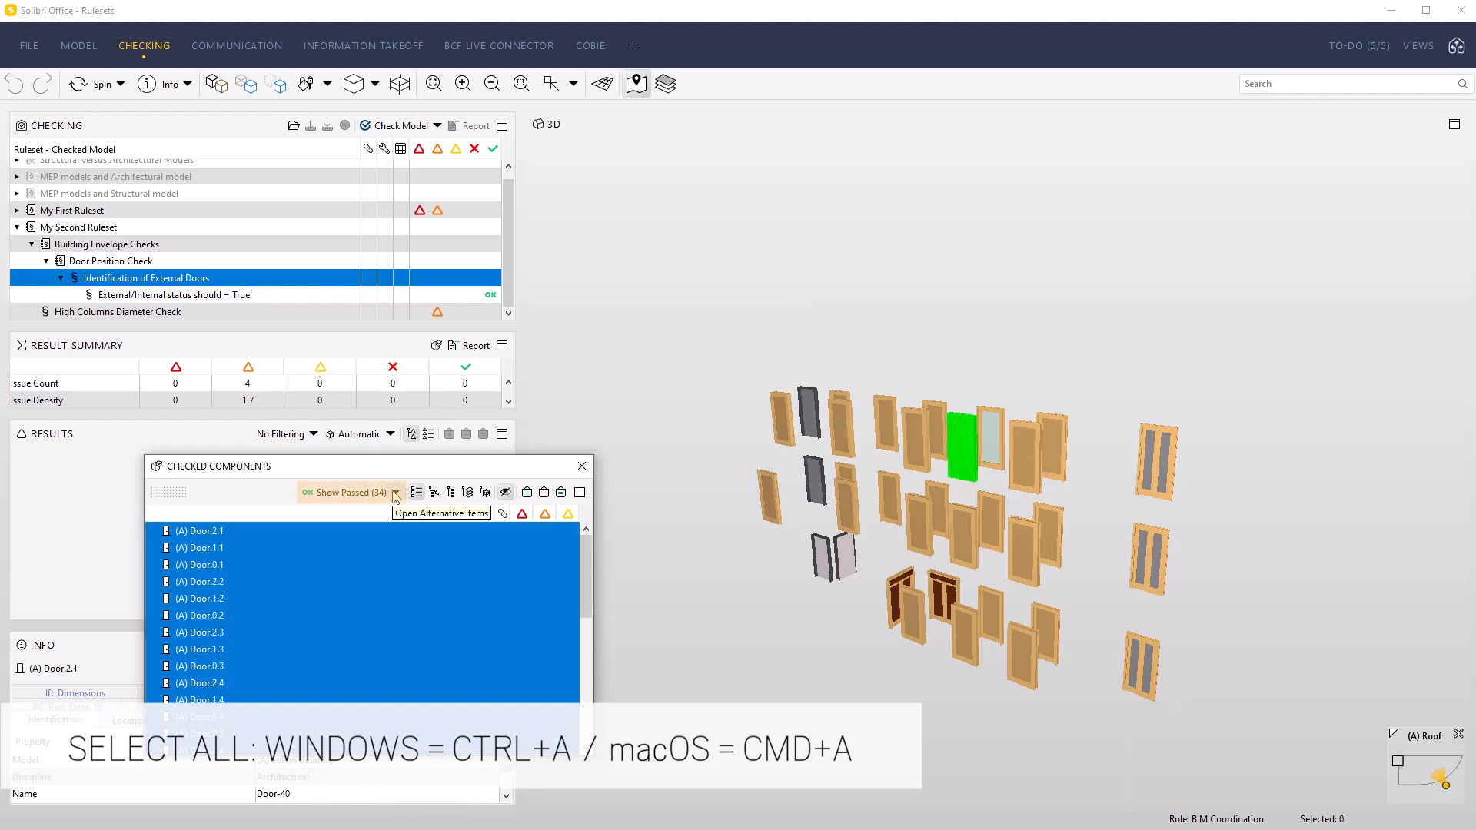
pyautogui.click(395, 493)
pyautogui.click(347, 554)
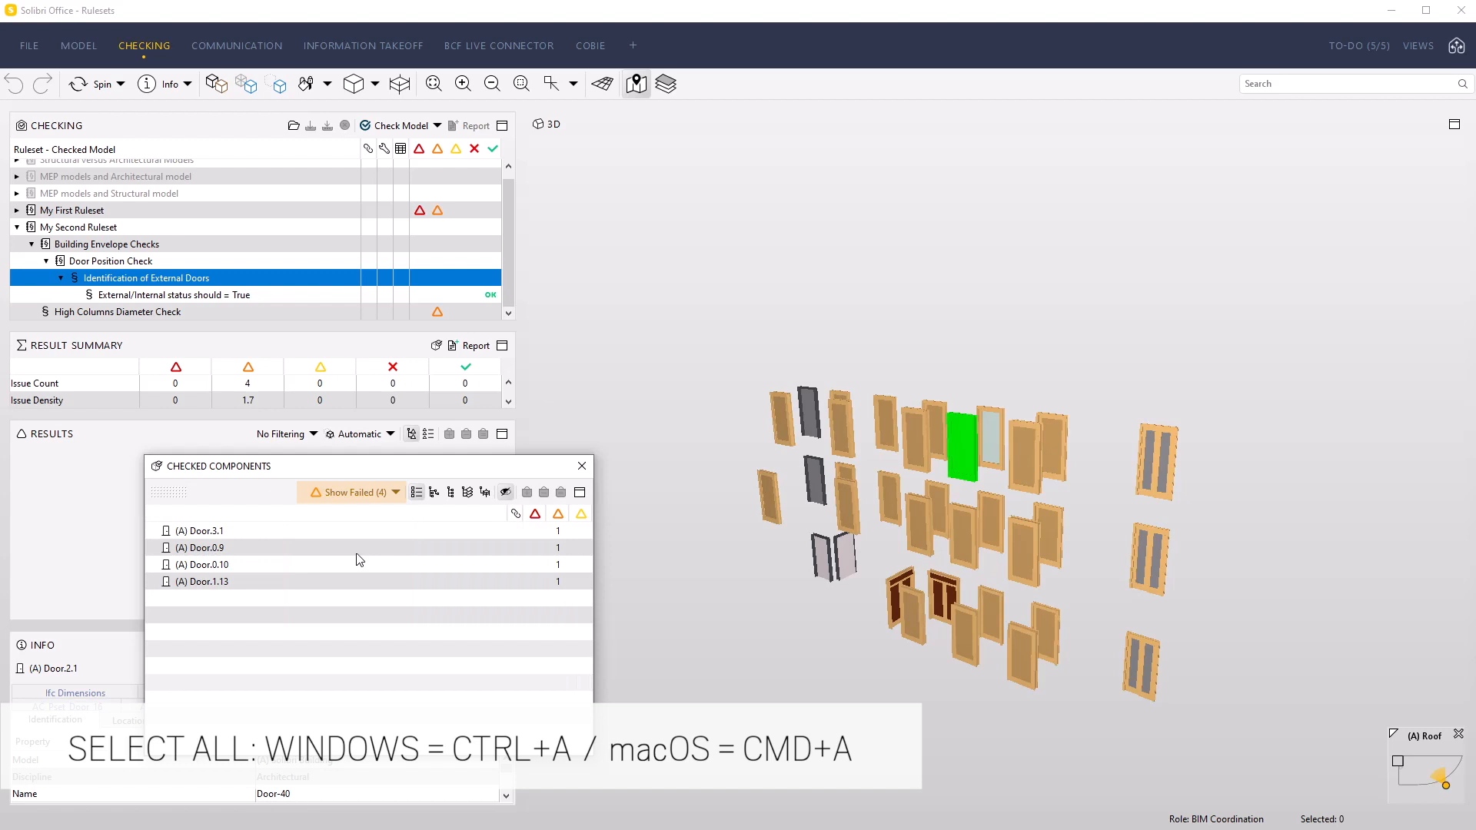
pyautogui.hotkey('ctrl', 'a')
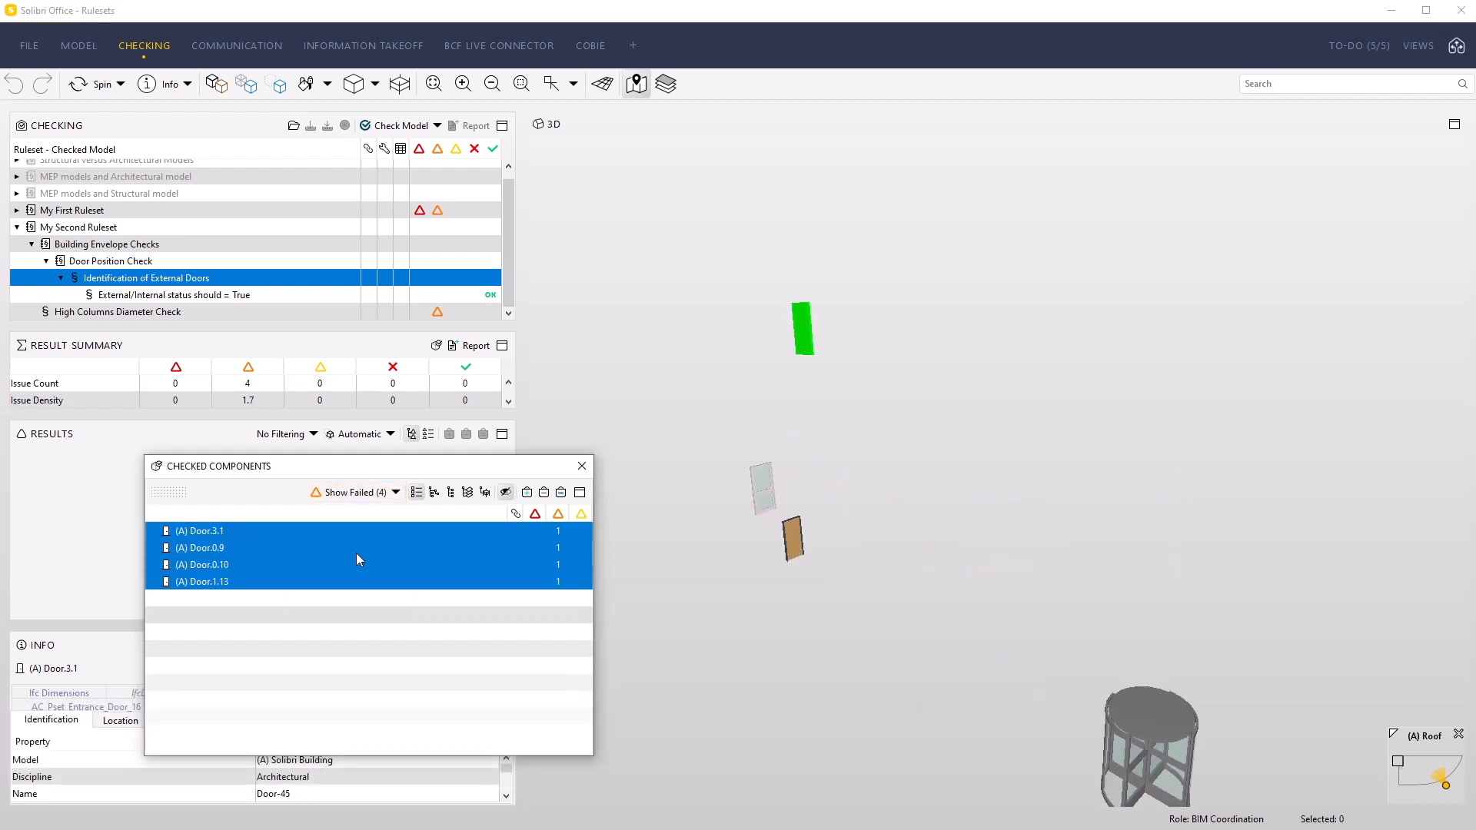
# For the "External/Internal status should = True" sub-rule, list all checked components, select them all, filter to the passed ones, and close the list
pyautogui.click(221, 295)
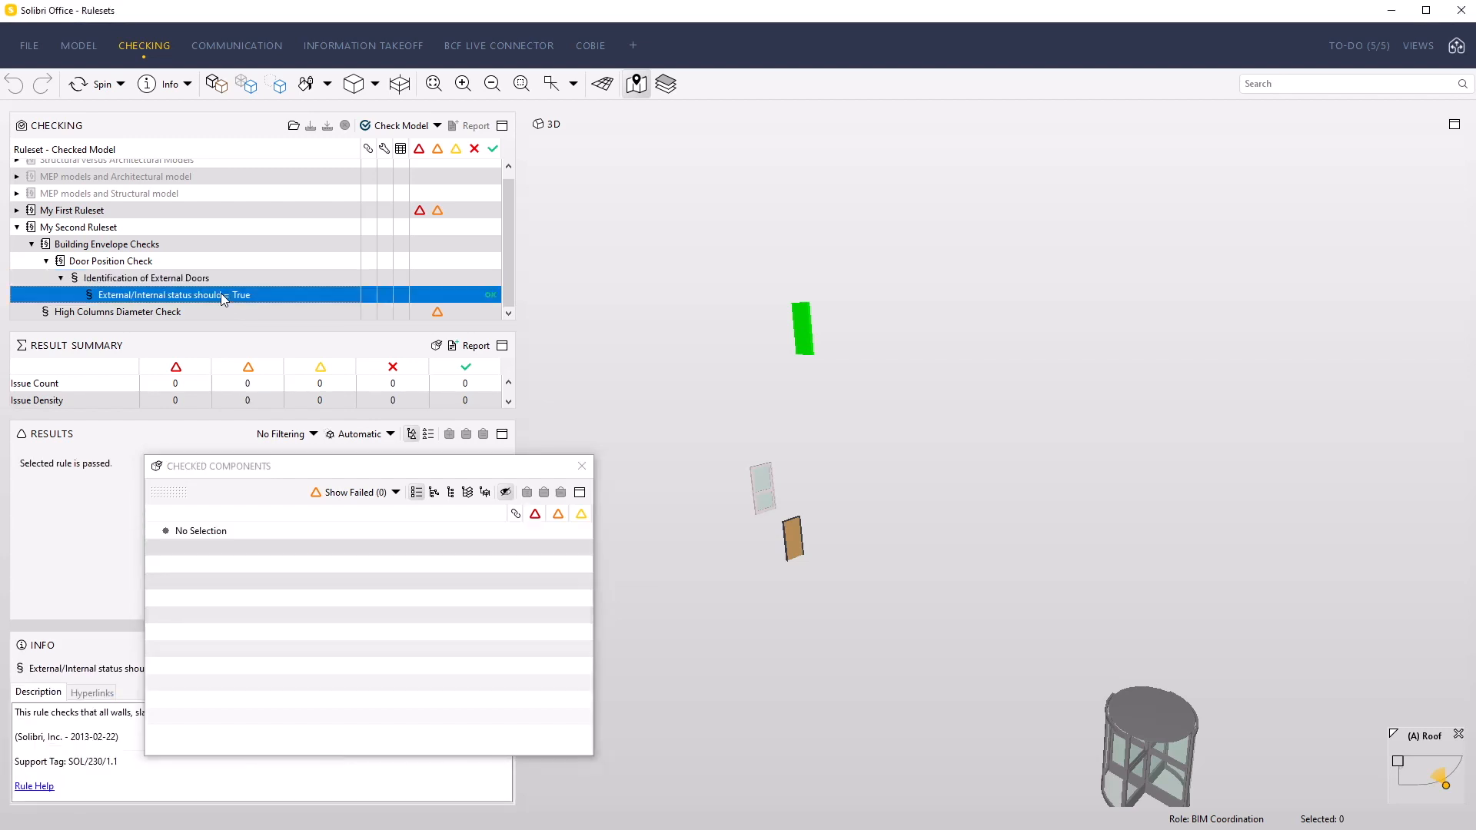
pyautogui.click(396, 493)
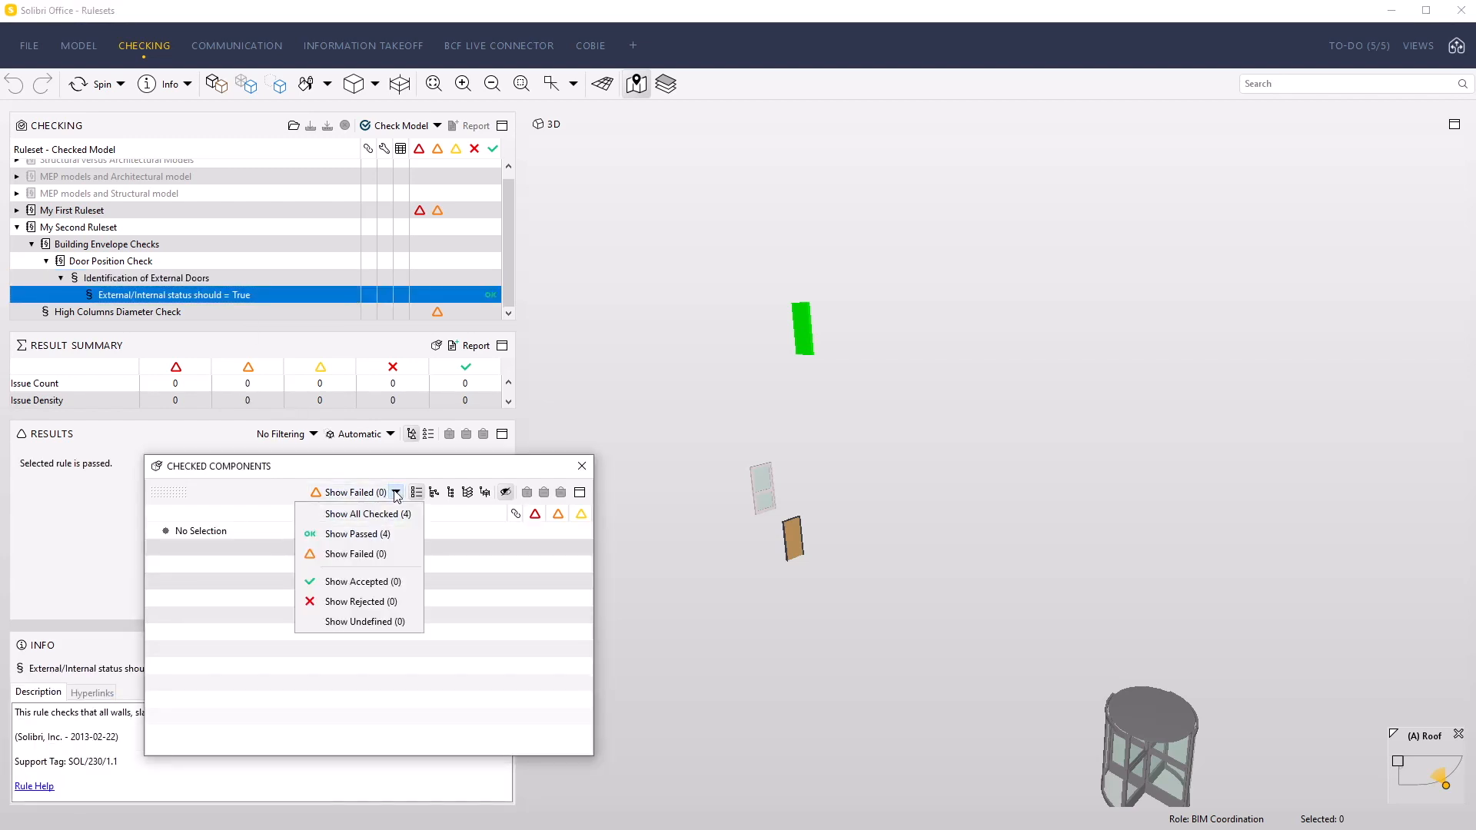
pyautogui.click(380, 514)
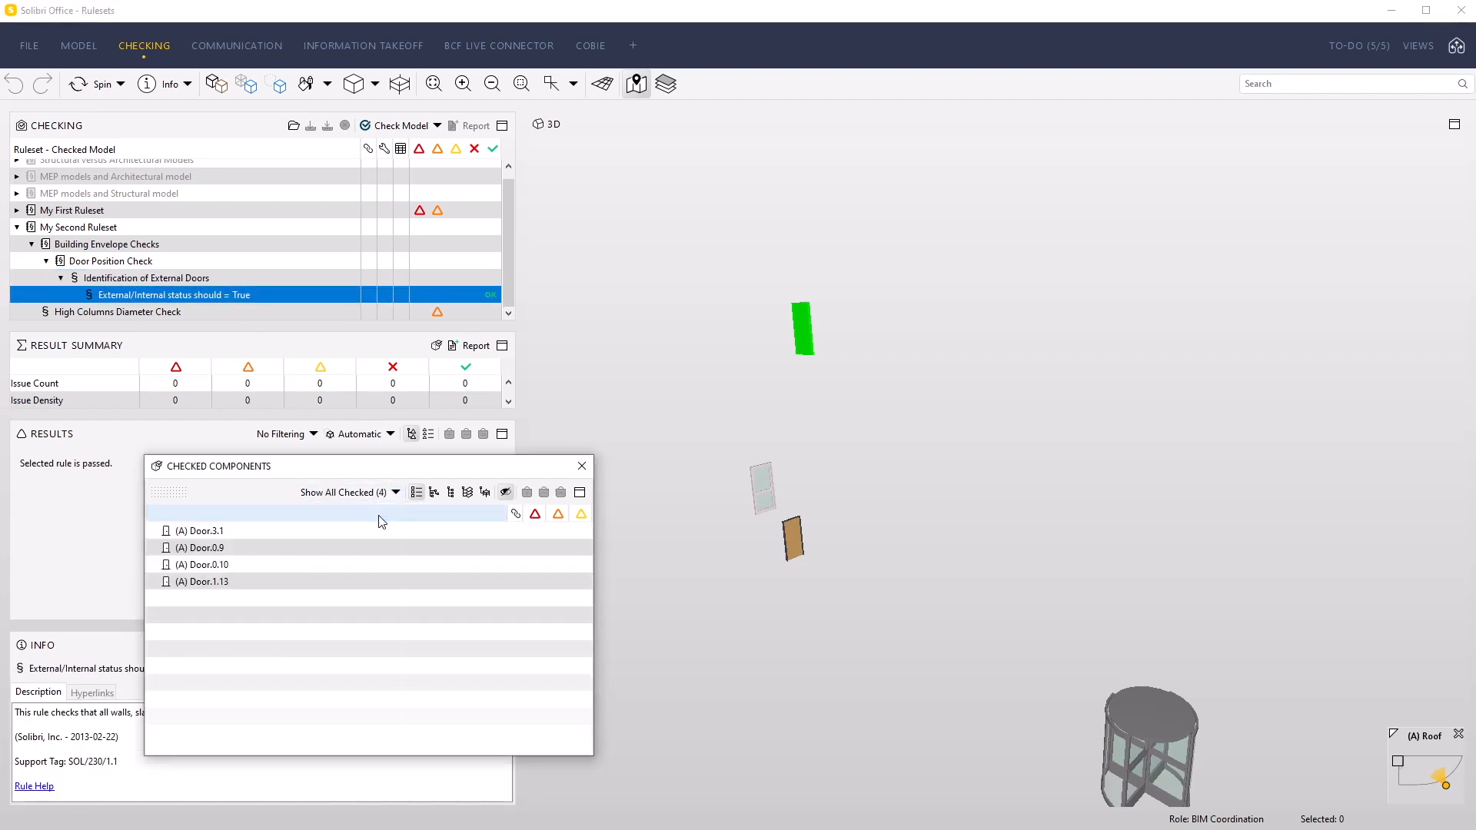
pyautogui.hotkey('ctrl', 'a')
pyautogui.click(396, 493)
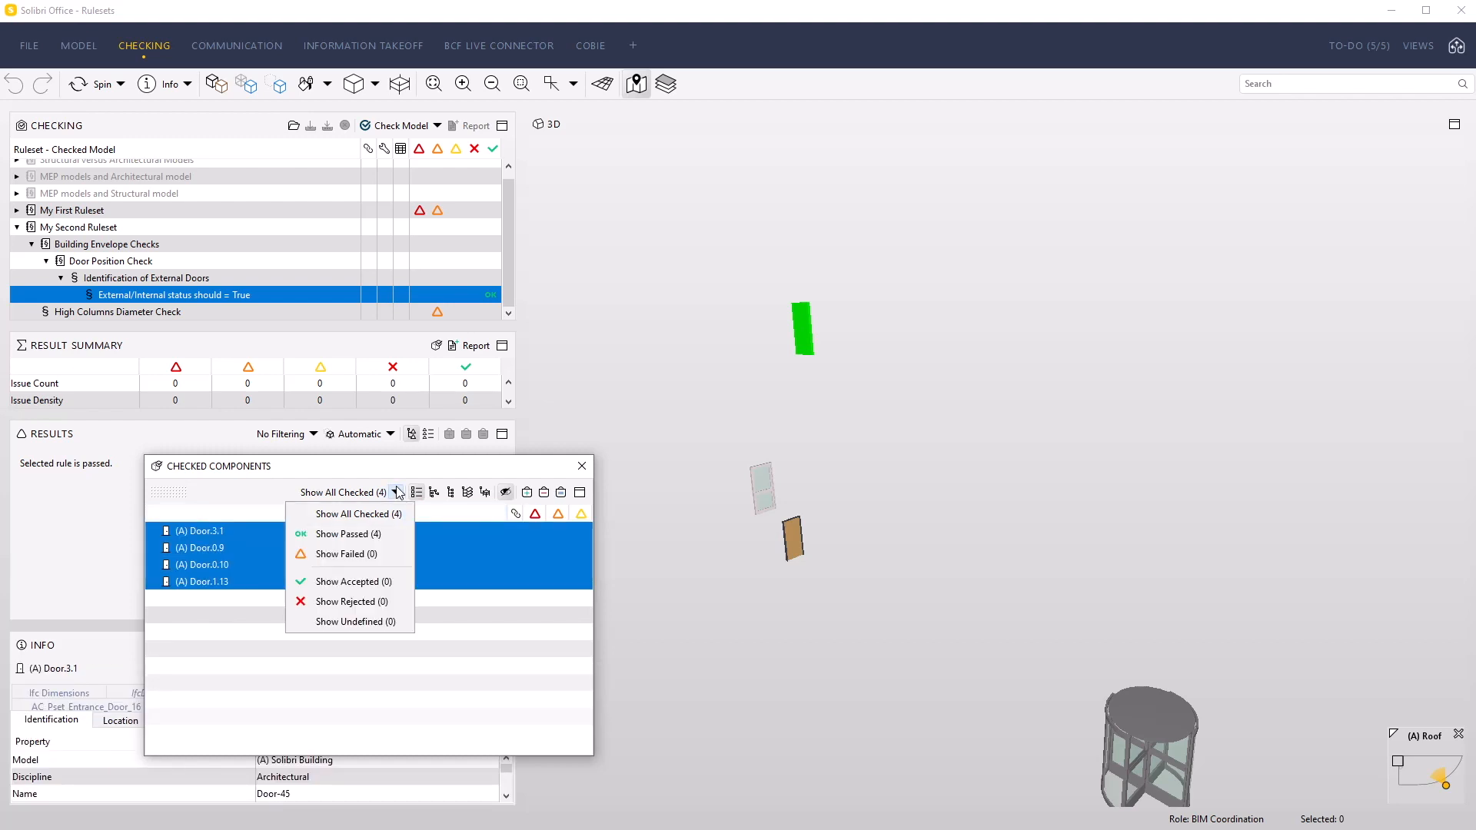
pyautogui.click(383, 535)
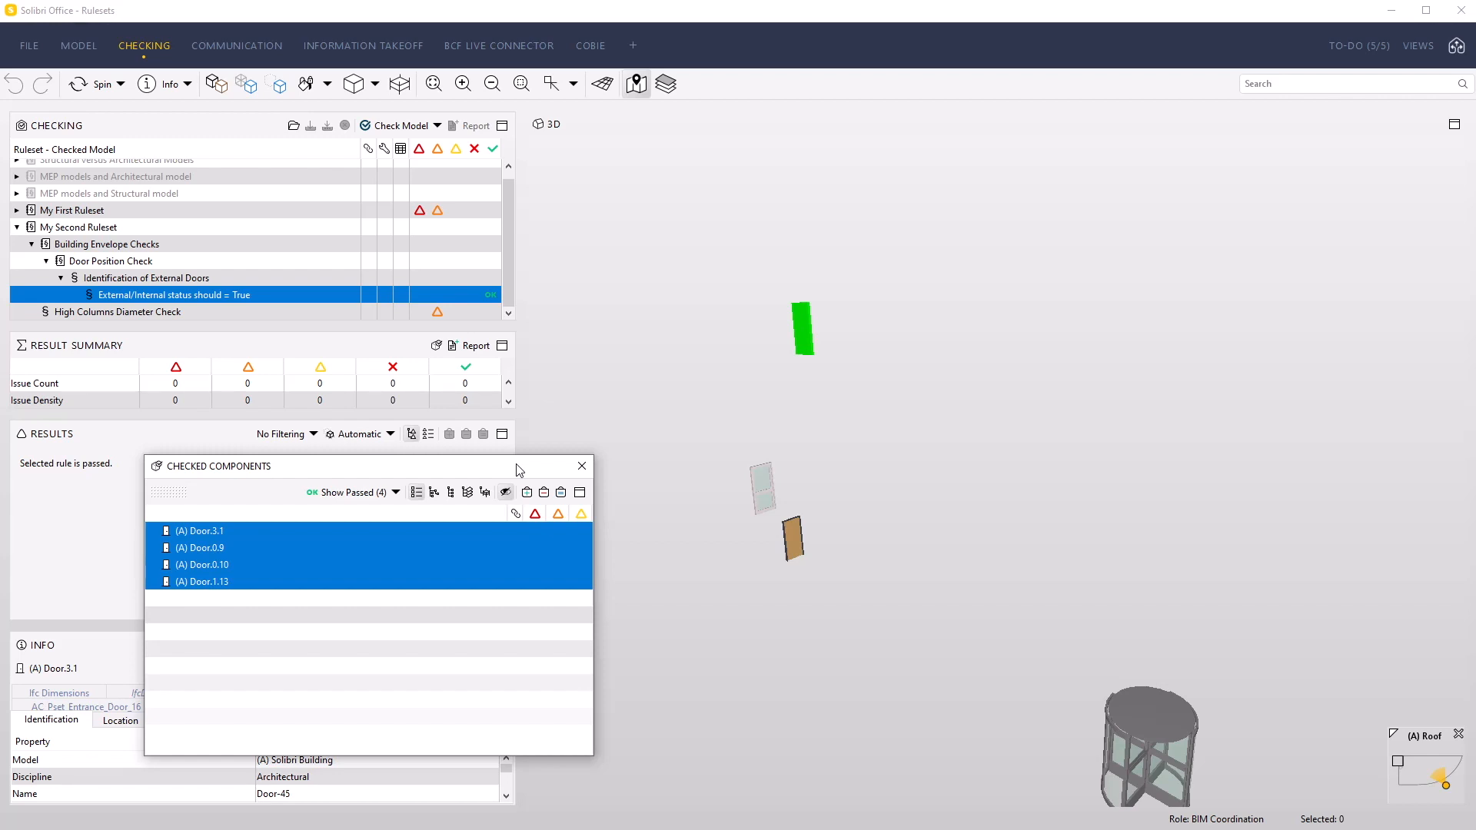
pyautogui.click(580, 468)
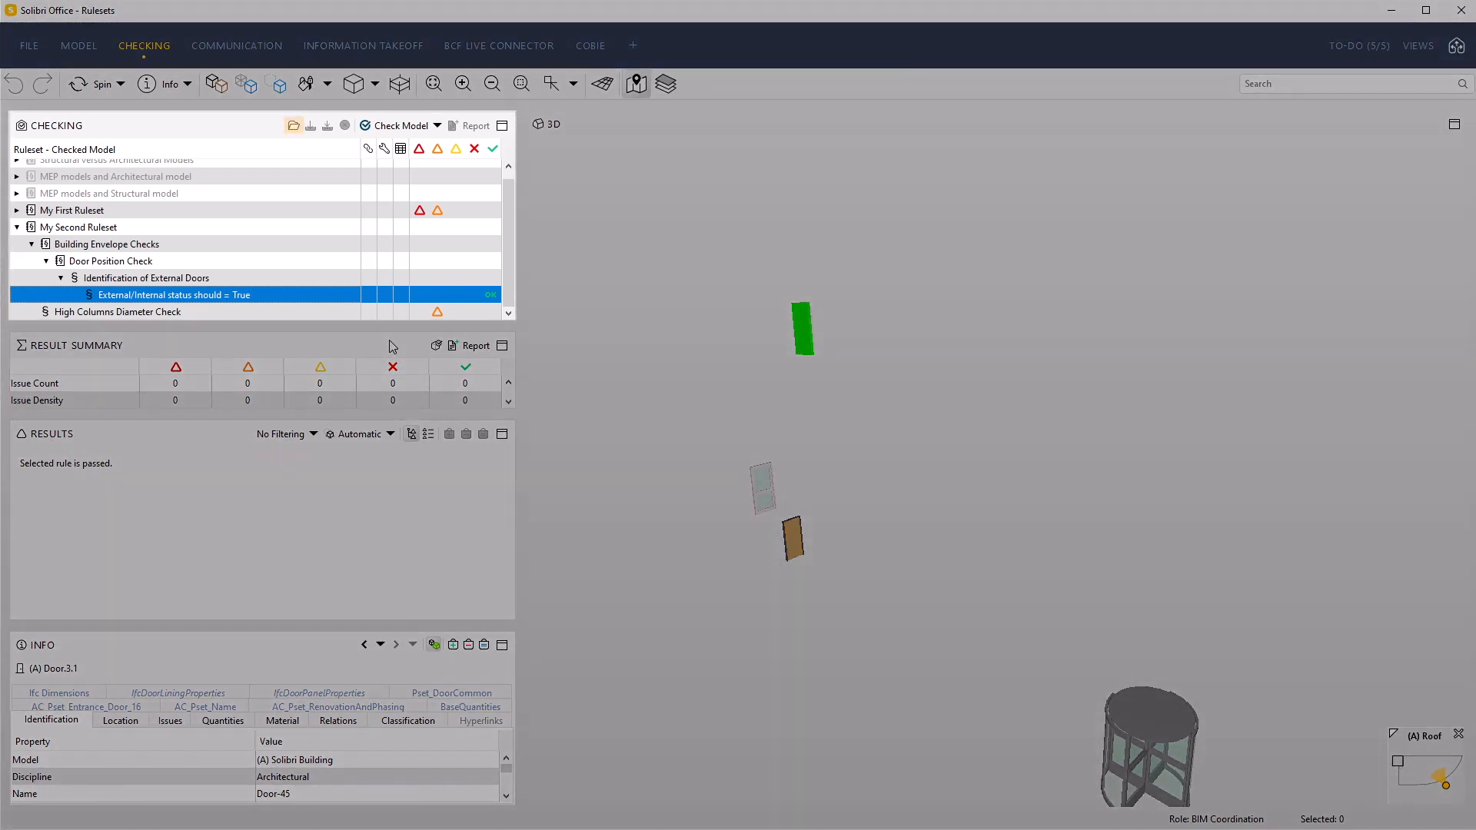
# Add the ruleset file GateKeeper Visibility.cset from the Desktop to the model's checking rulesets
pyautogui.click(294, 125)
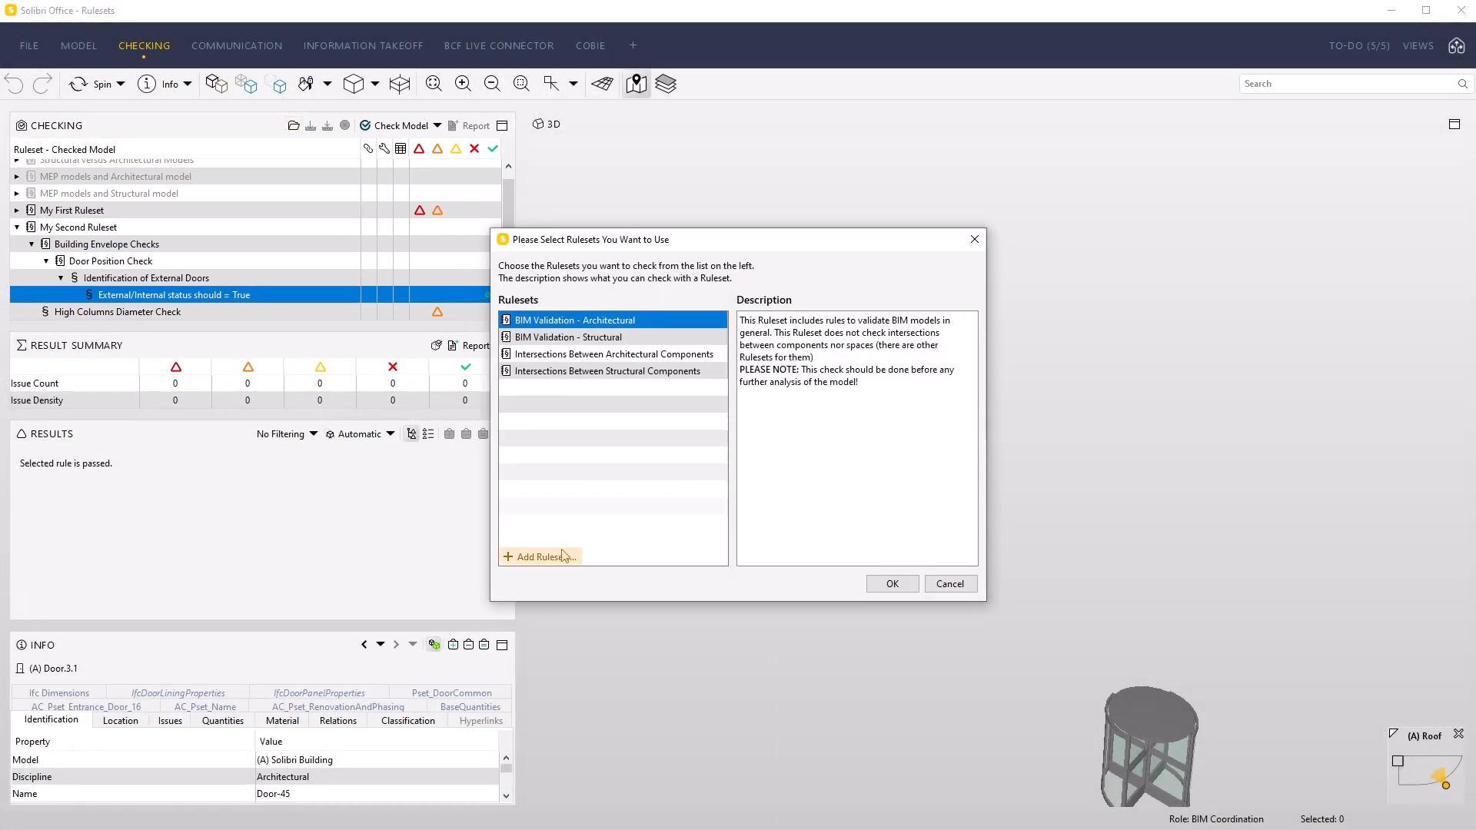
pyautogui.click(547, 558)
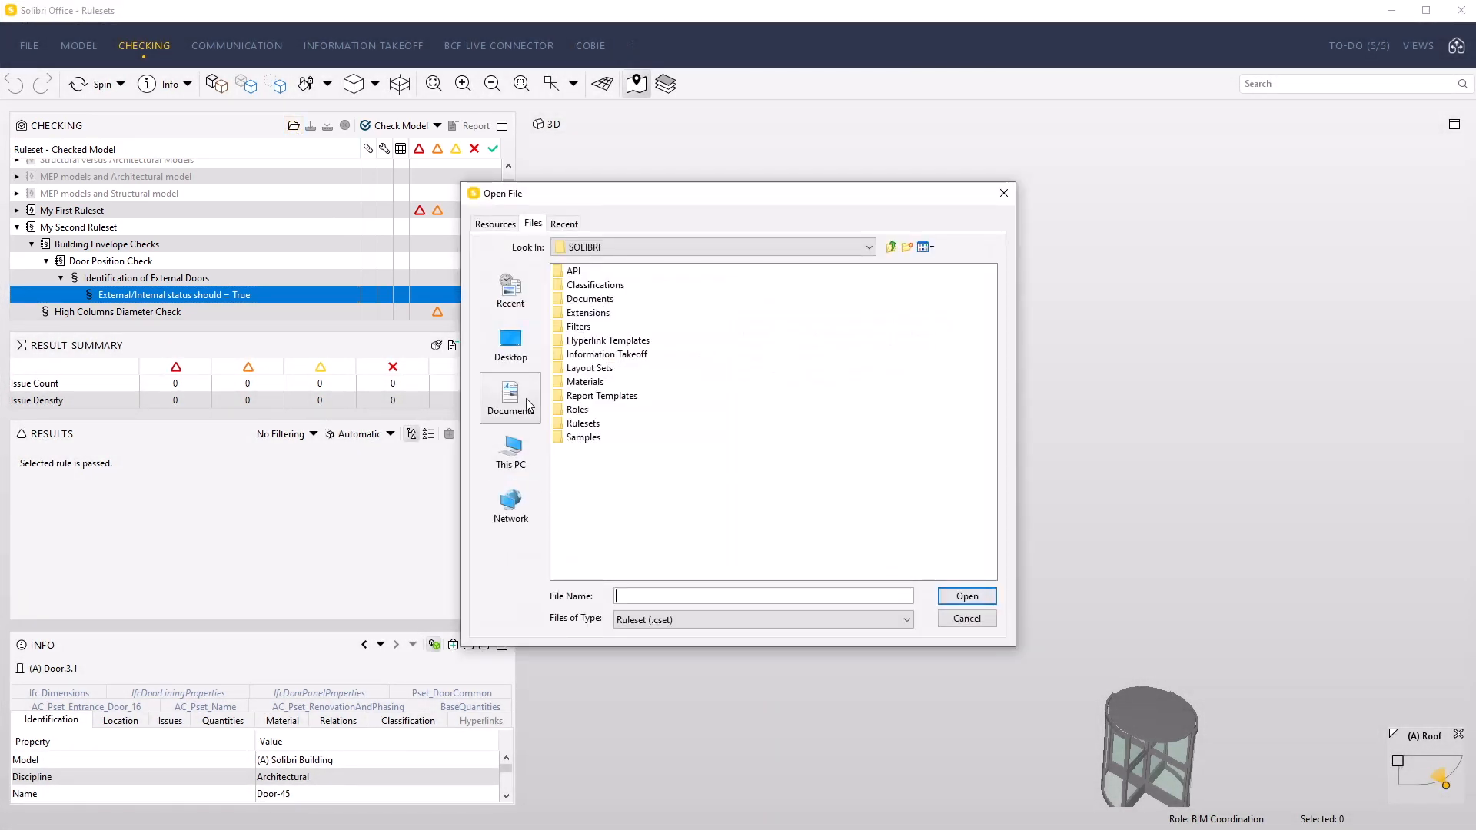
pyautogui.click(505, 347)
pyautogui.click(603, 368)
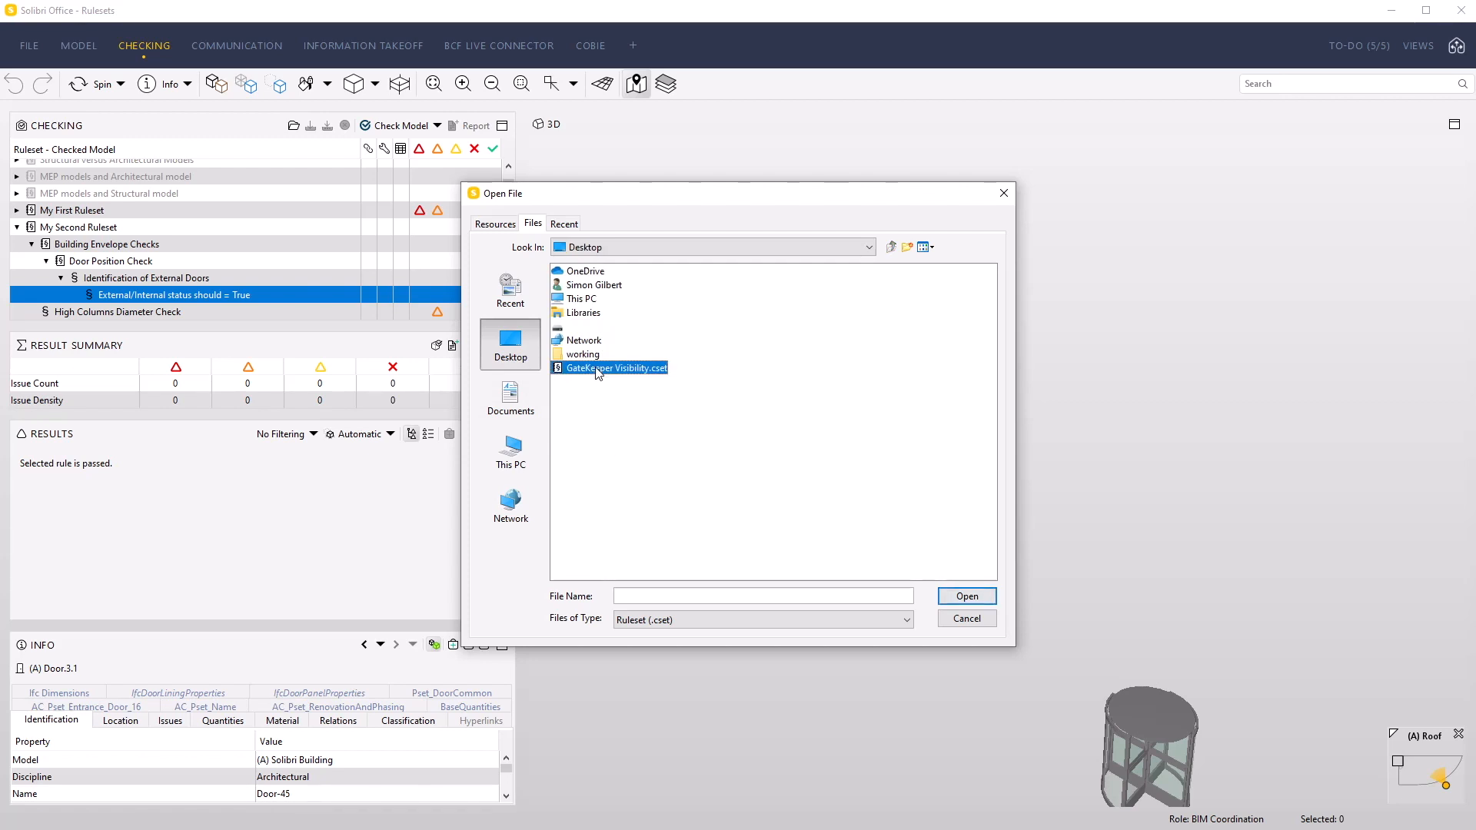
pyautogui.click(957, 594)
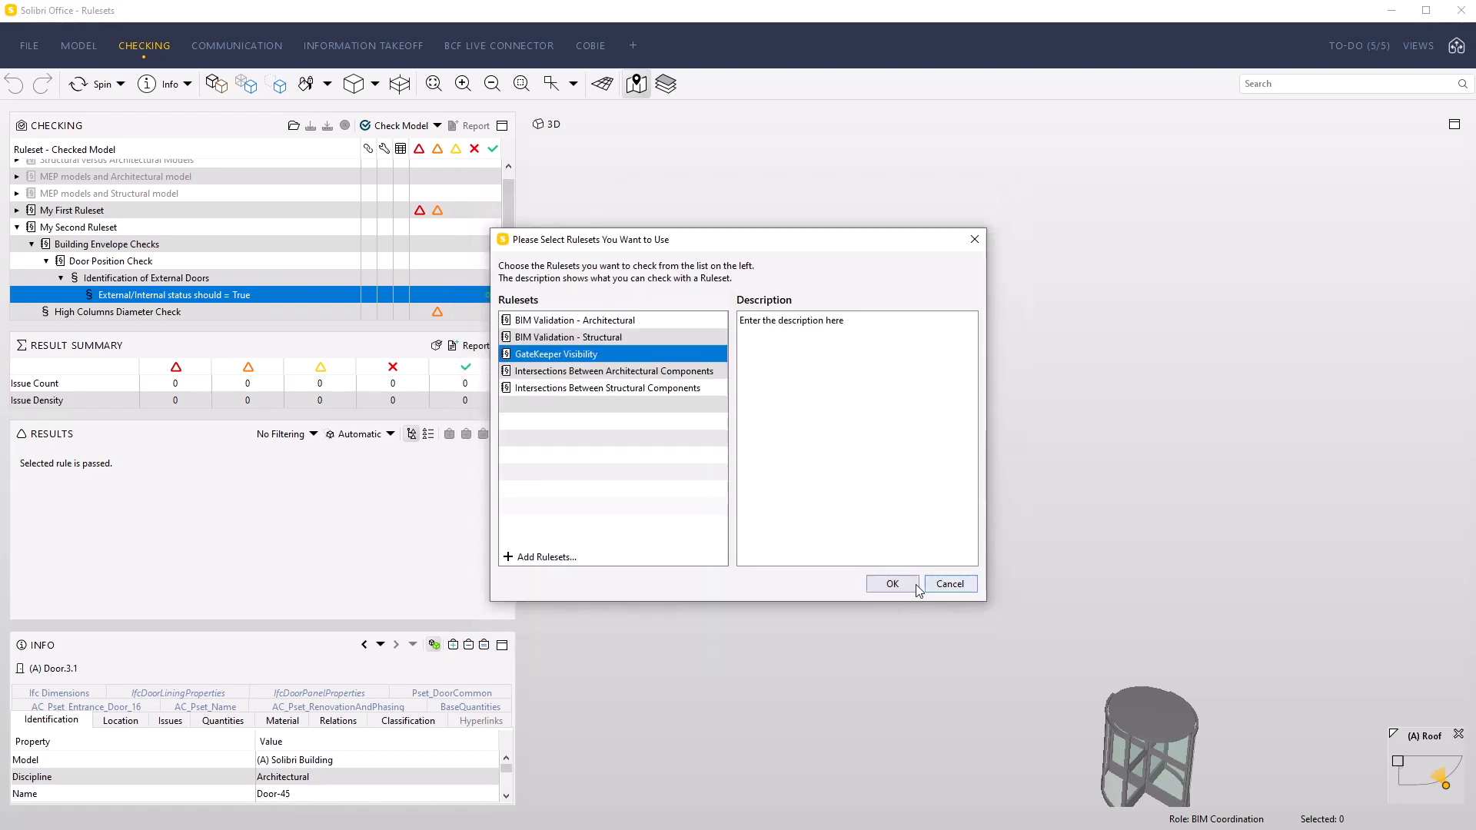
pyautogui.click(892, 585)
# Expand the Curtain Walls and Columns gatekeeper rules in the GateKeeper Visibility ruleset to list their sub-rules
pyautogui.scroll(-1, 308, 253)
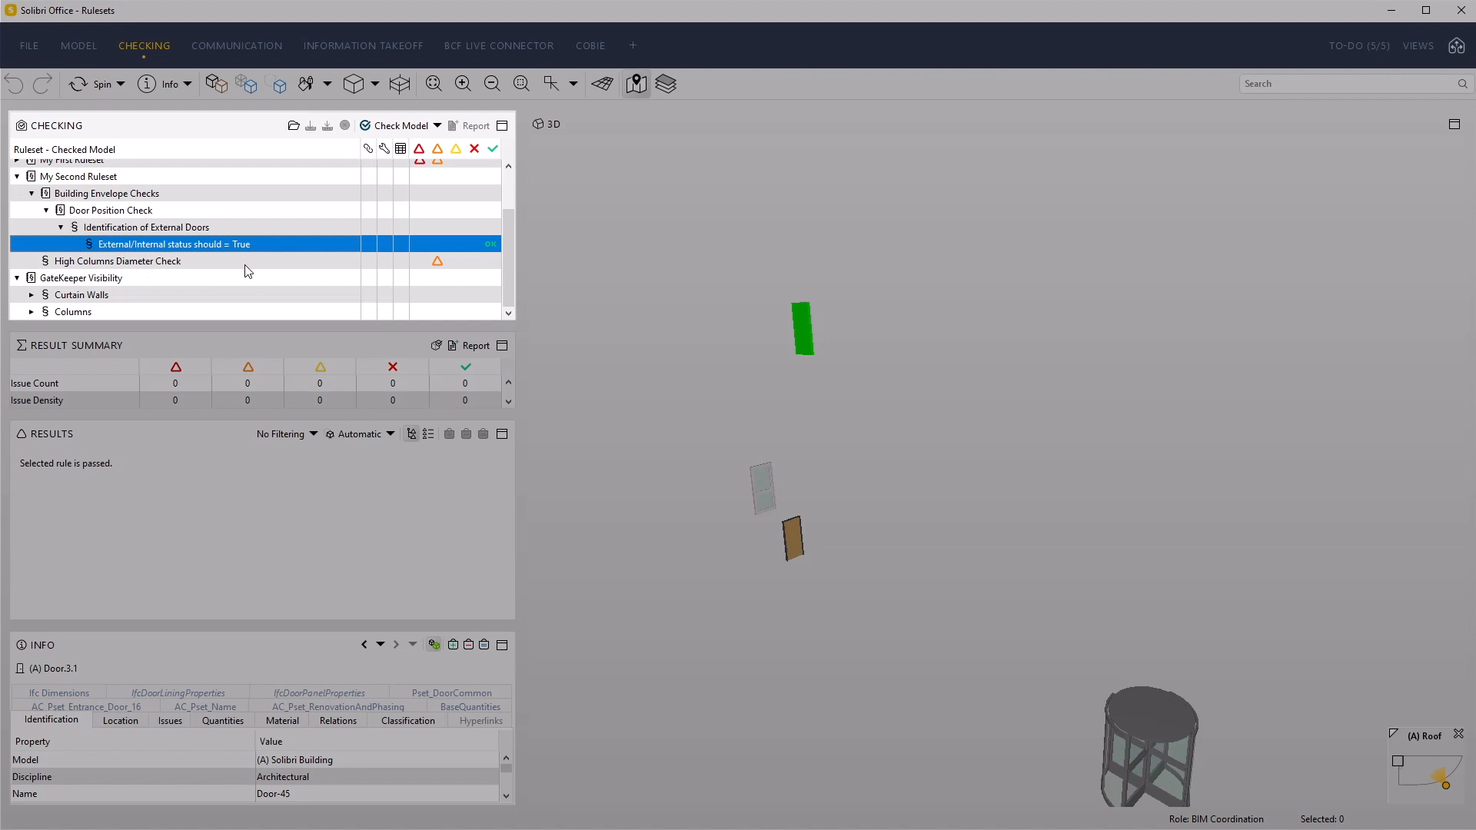
pyautogui.click(47, 282)
pyautogui.click(31, 295)
pyautogui.scroll(-1, 36, 320)
pyautogui.click(32, 311)
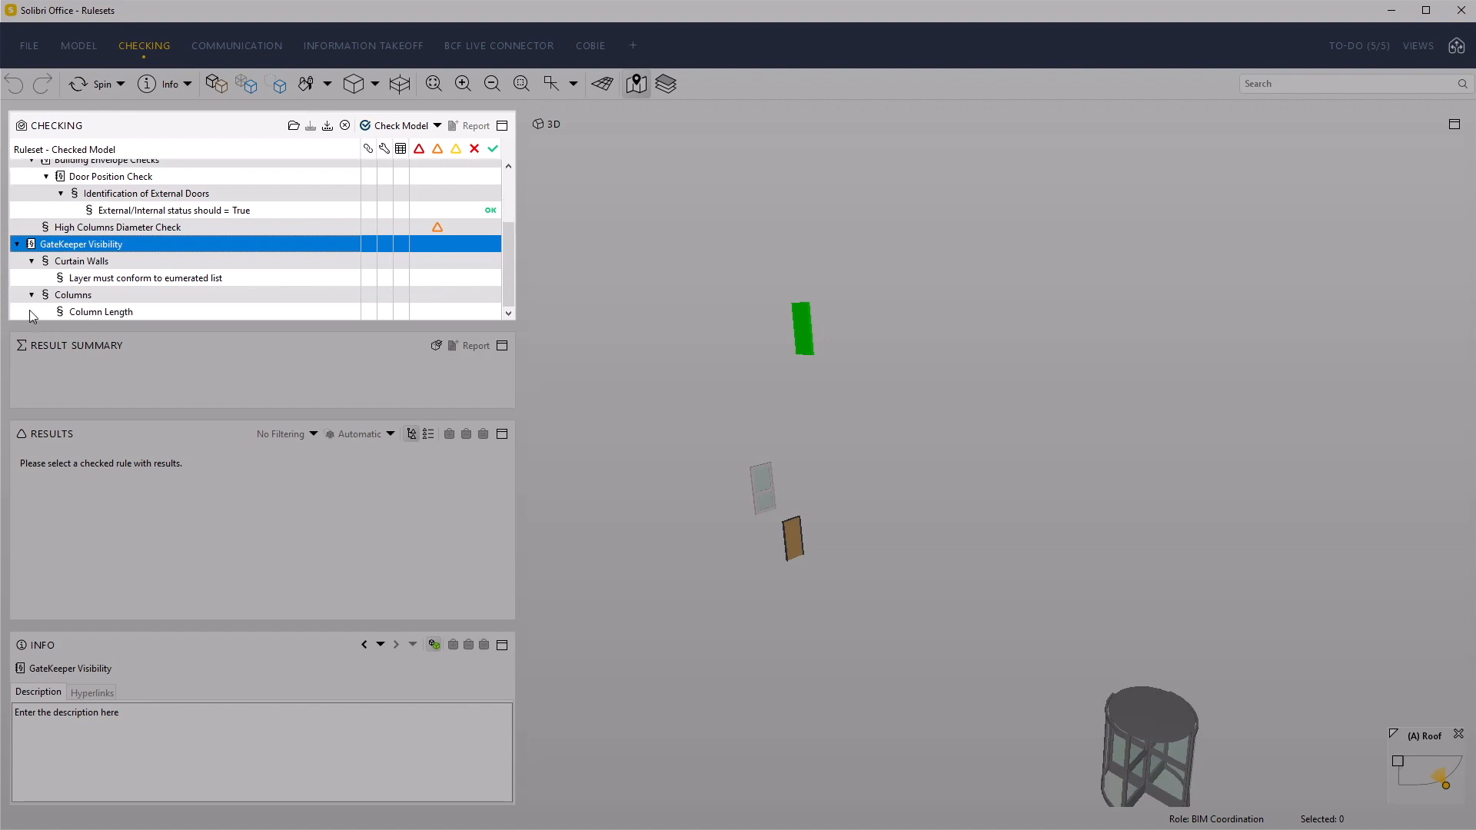
# Inspect the Curtain Walls and Columns gatekeeper rules with their sub-rules, and display the results of Column Length
pyautogui.click(94, 260)
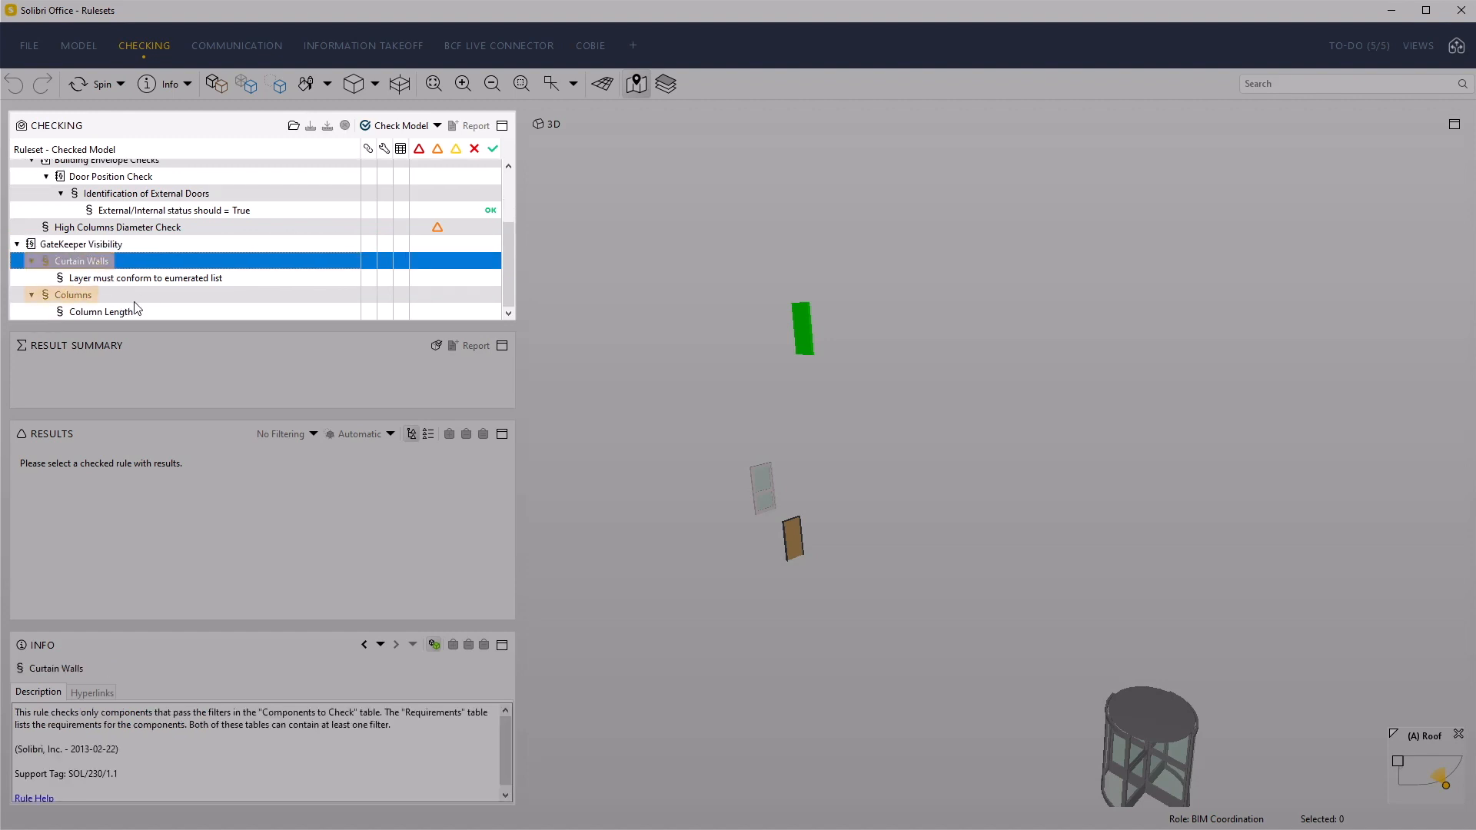
pyautogui.click(85, 298)
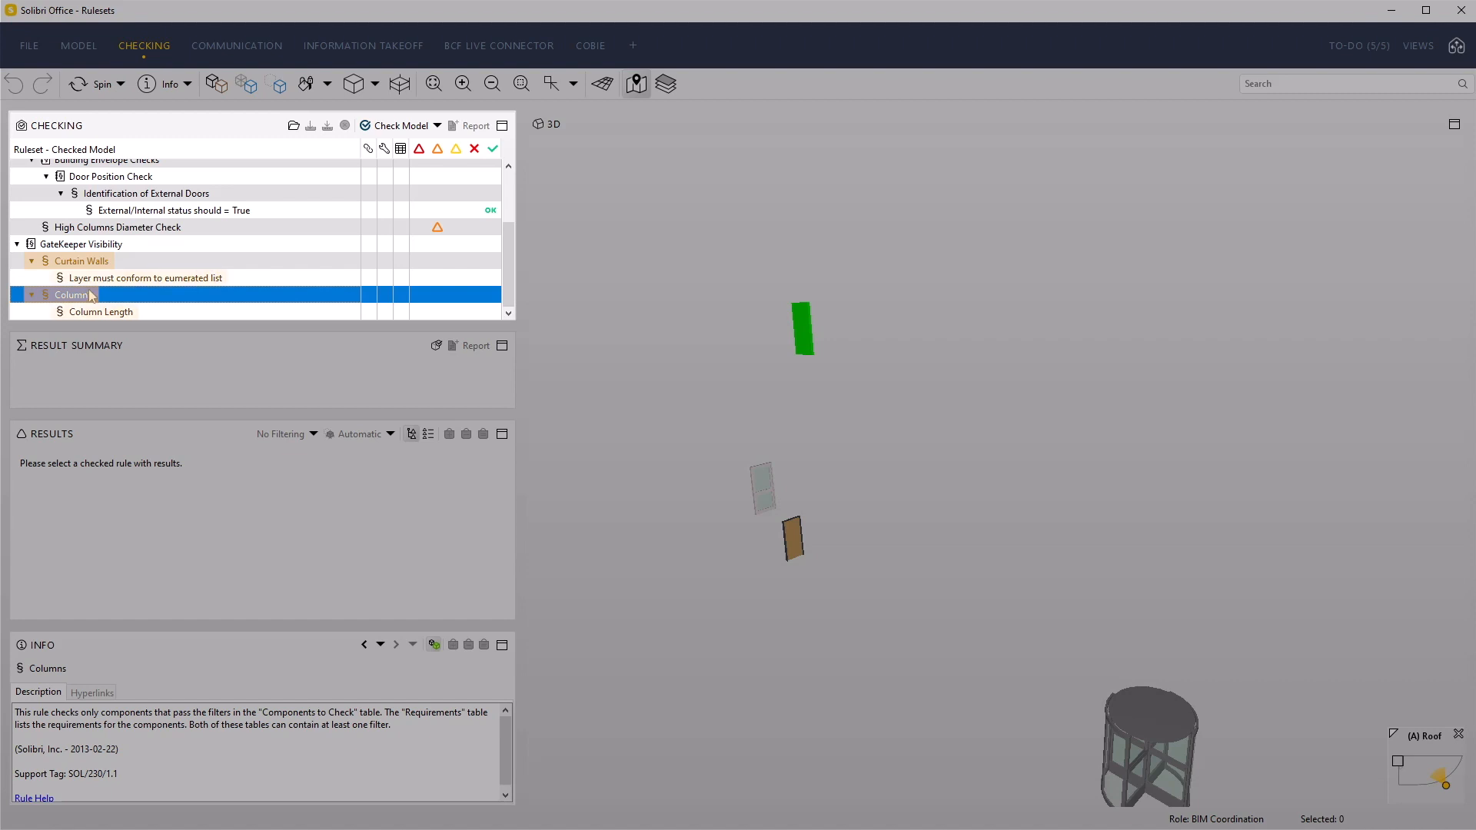
pyautogui.click(95, 281)
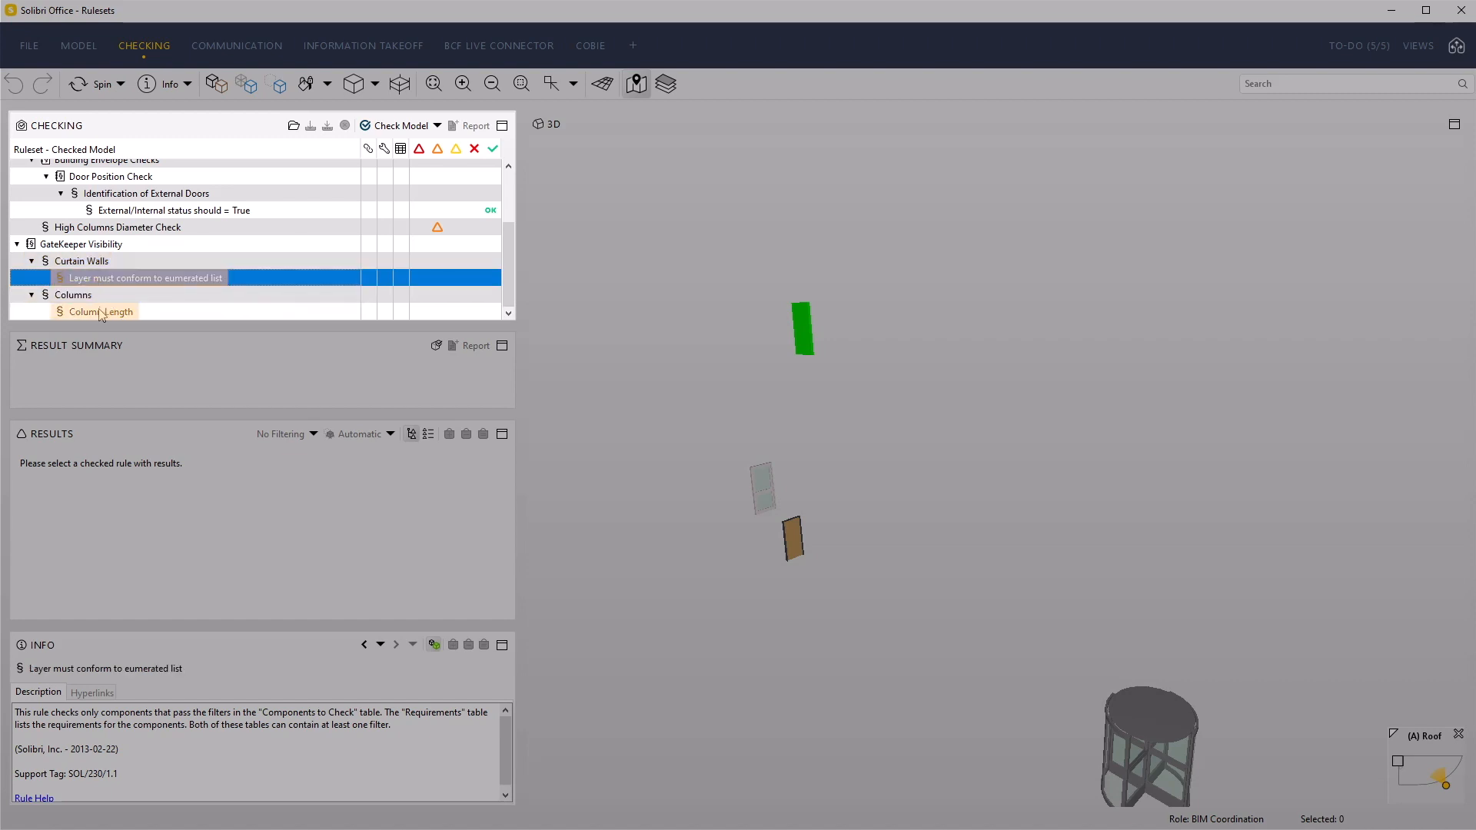
pyautogui.click(100, 314)
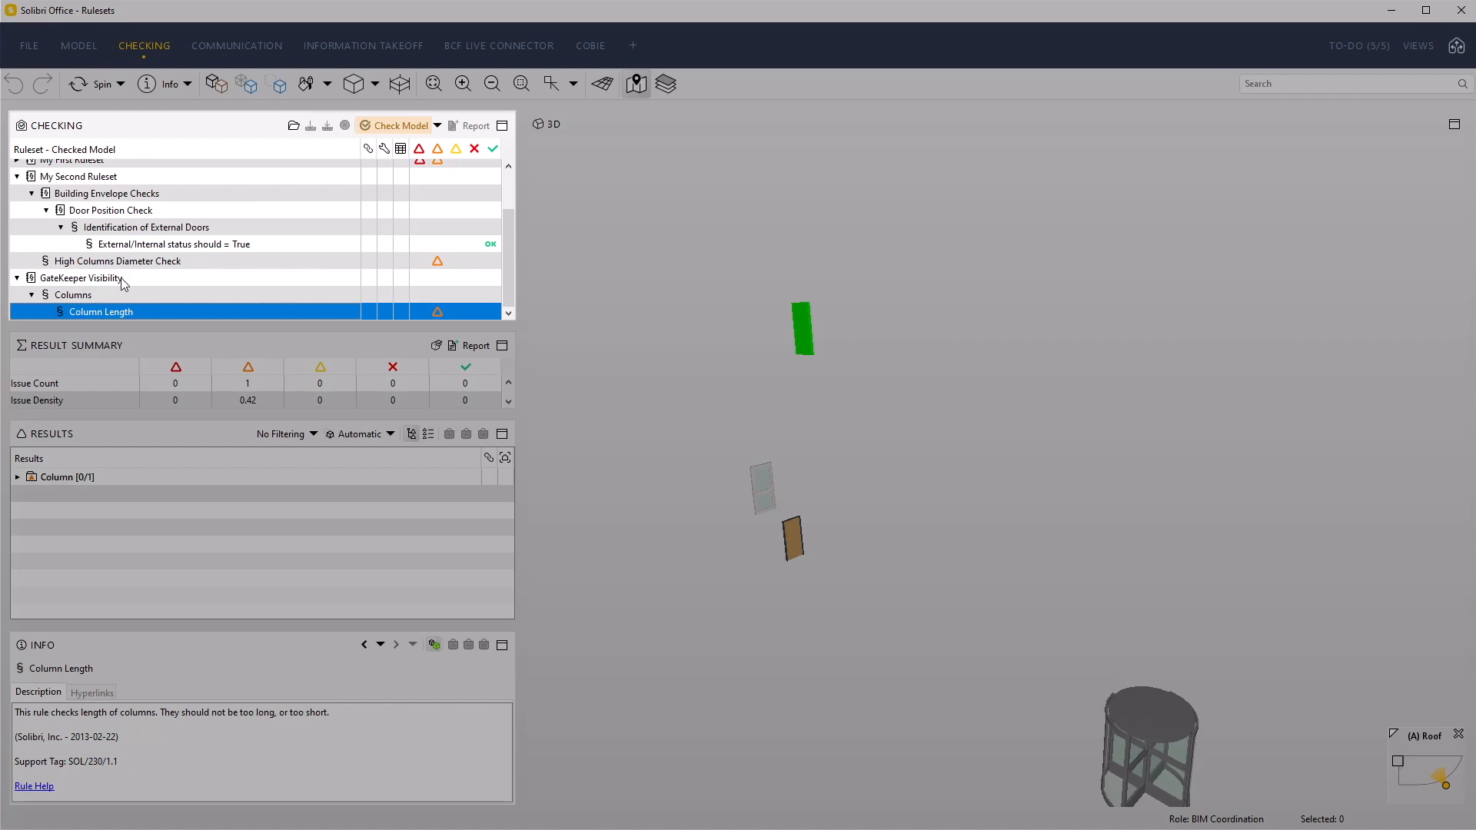
pyautogui.click(72, 299)
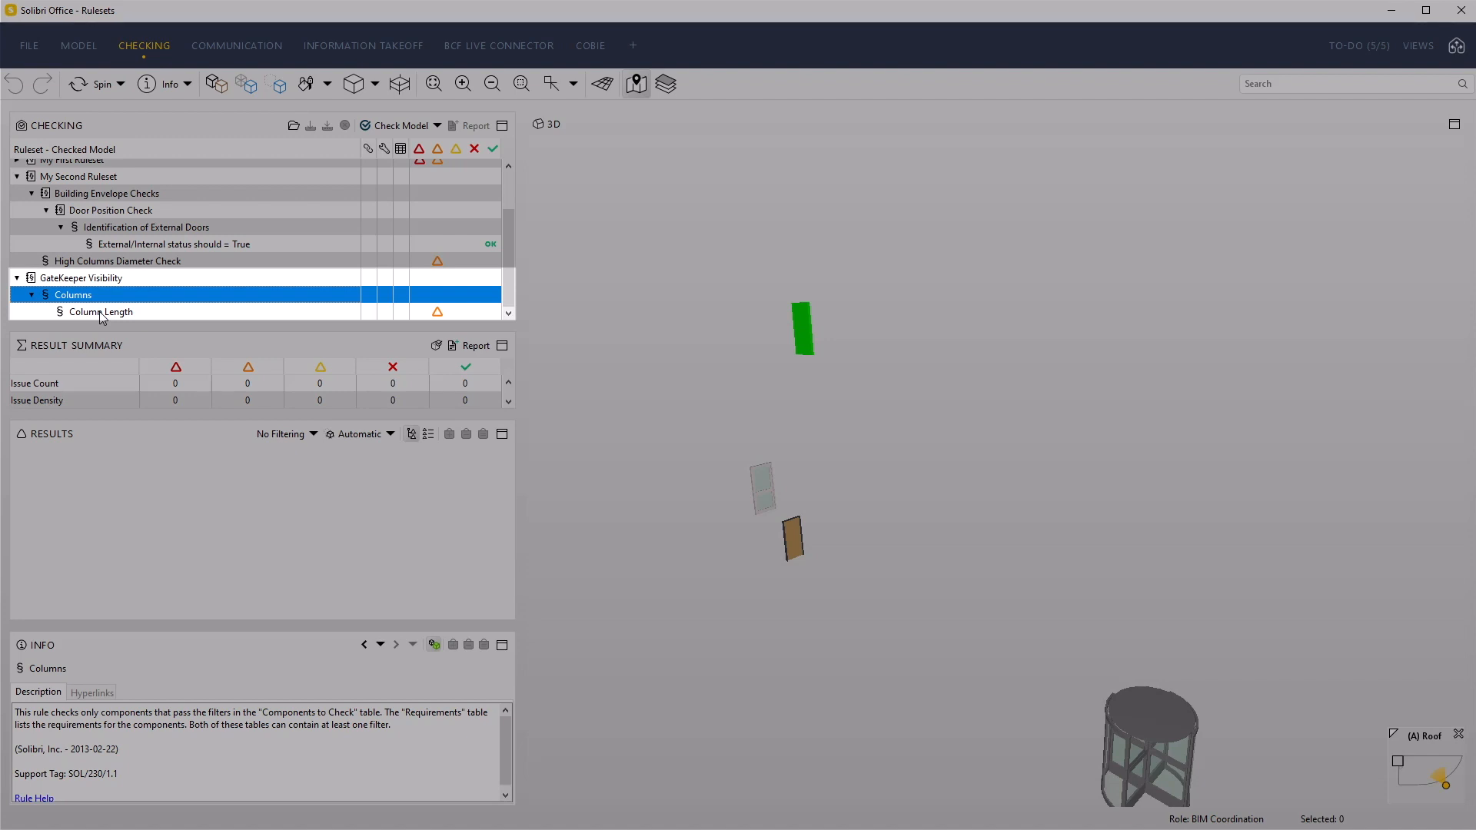
pyautogui.click(104, 313)
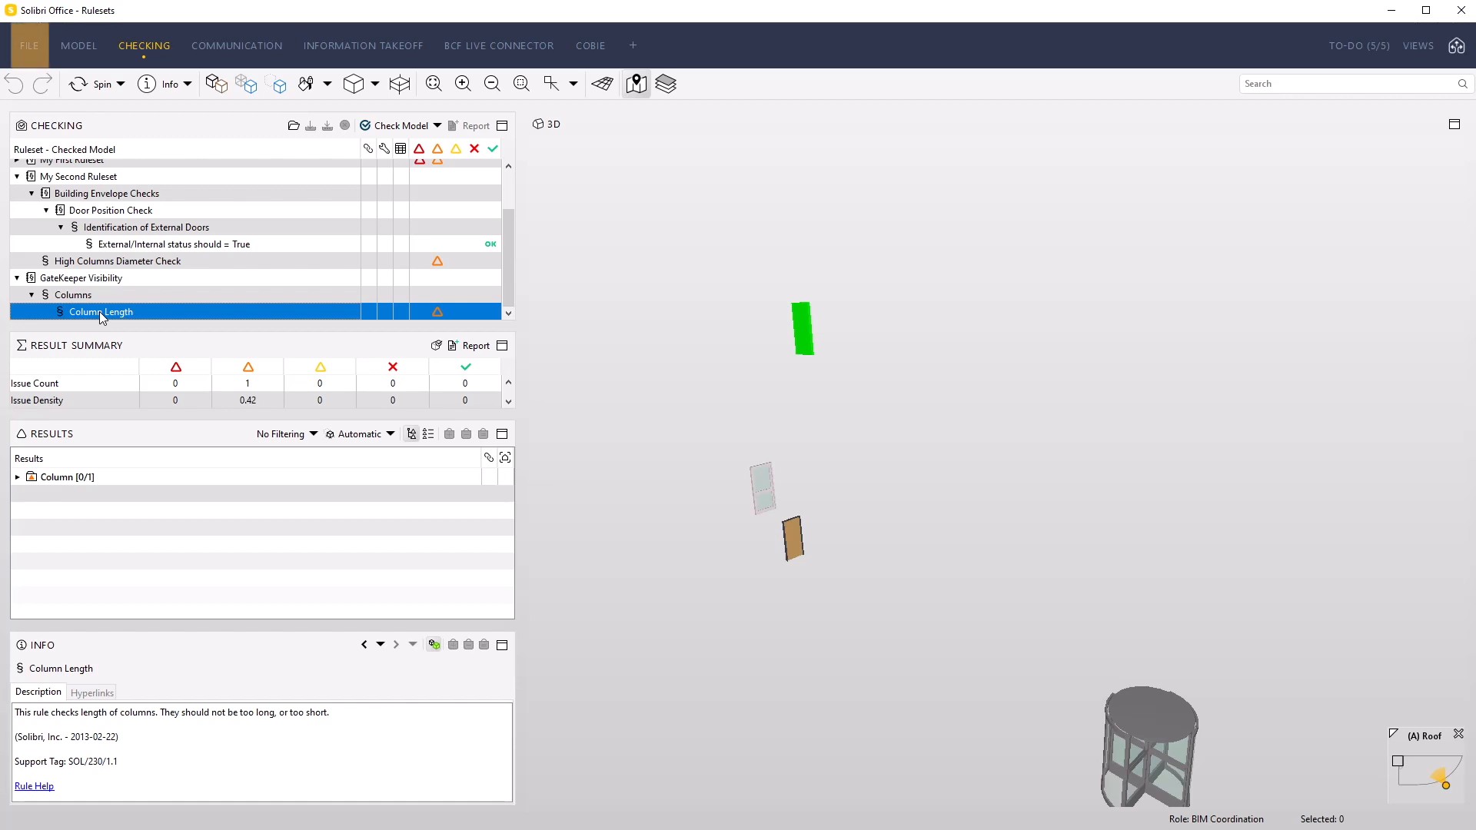
# In the Ruleset Manager, duplicate the "Identification of External Doors" rule inside Door Position Check and expand the second instance
pyautogui.click(31, 48)
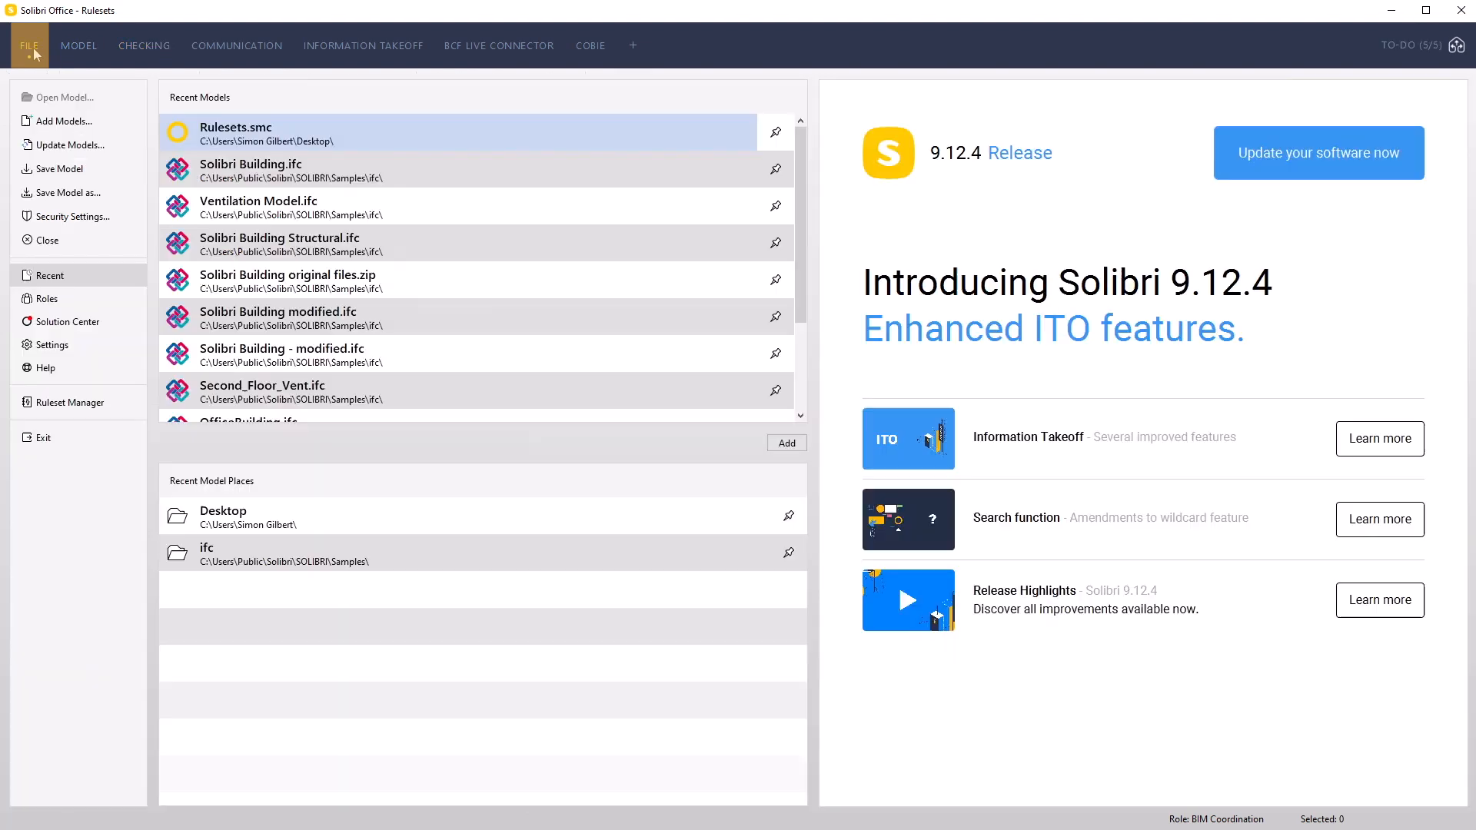
pyautogui.click(100, 403)
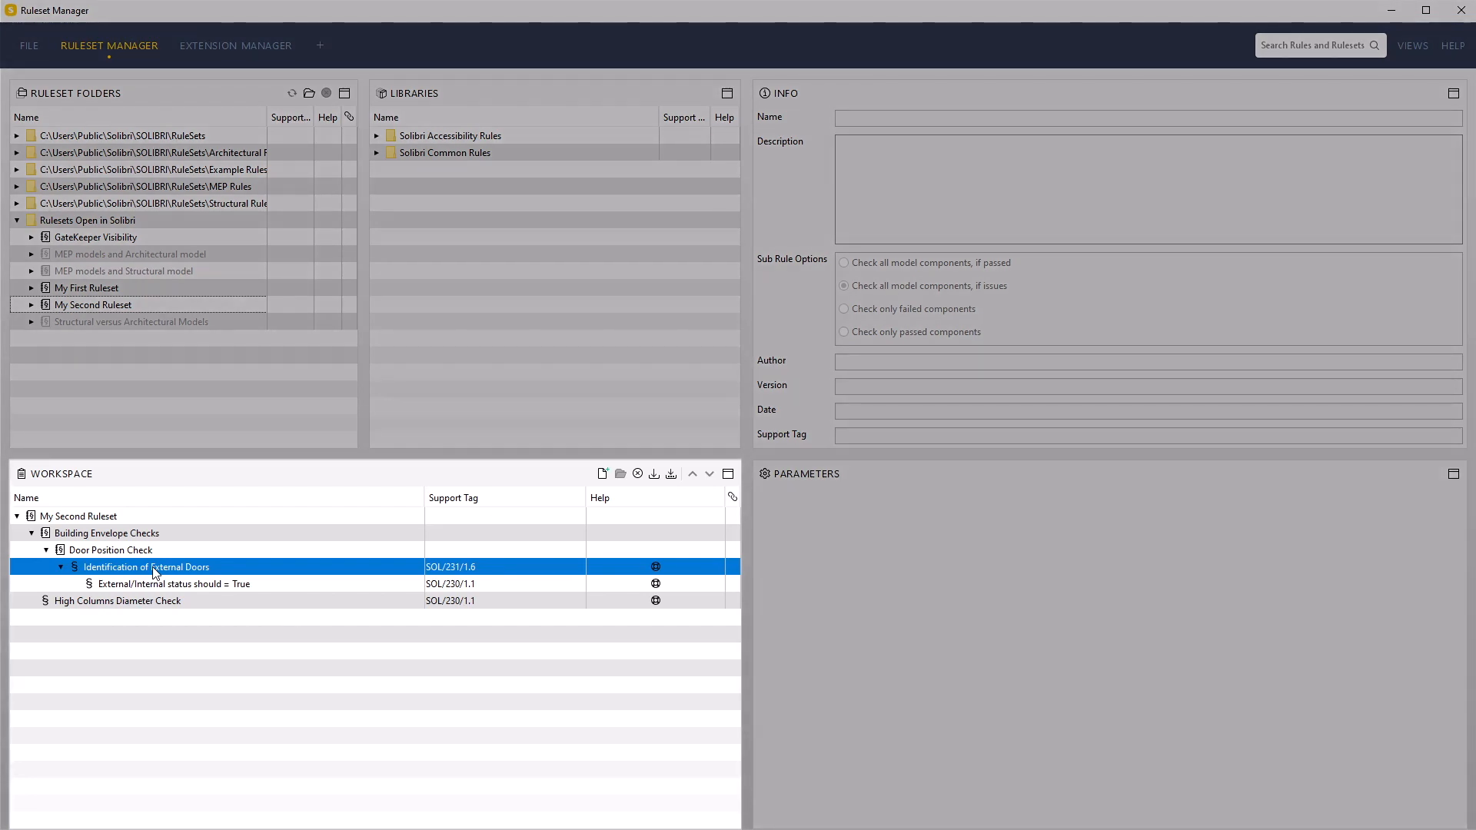
pyautogui.rightClick(155, 572)
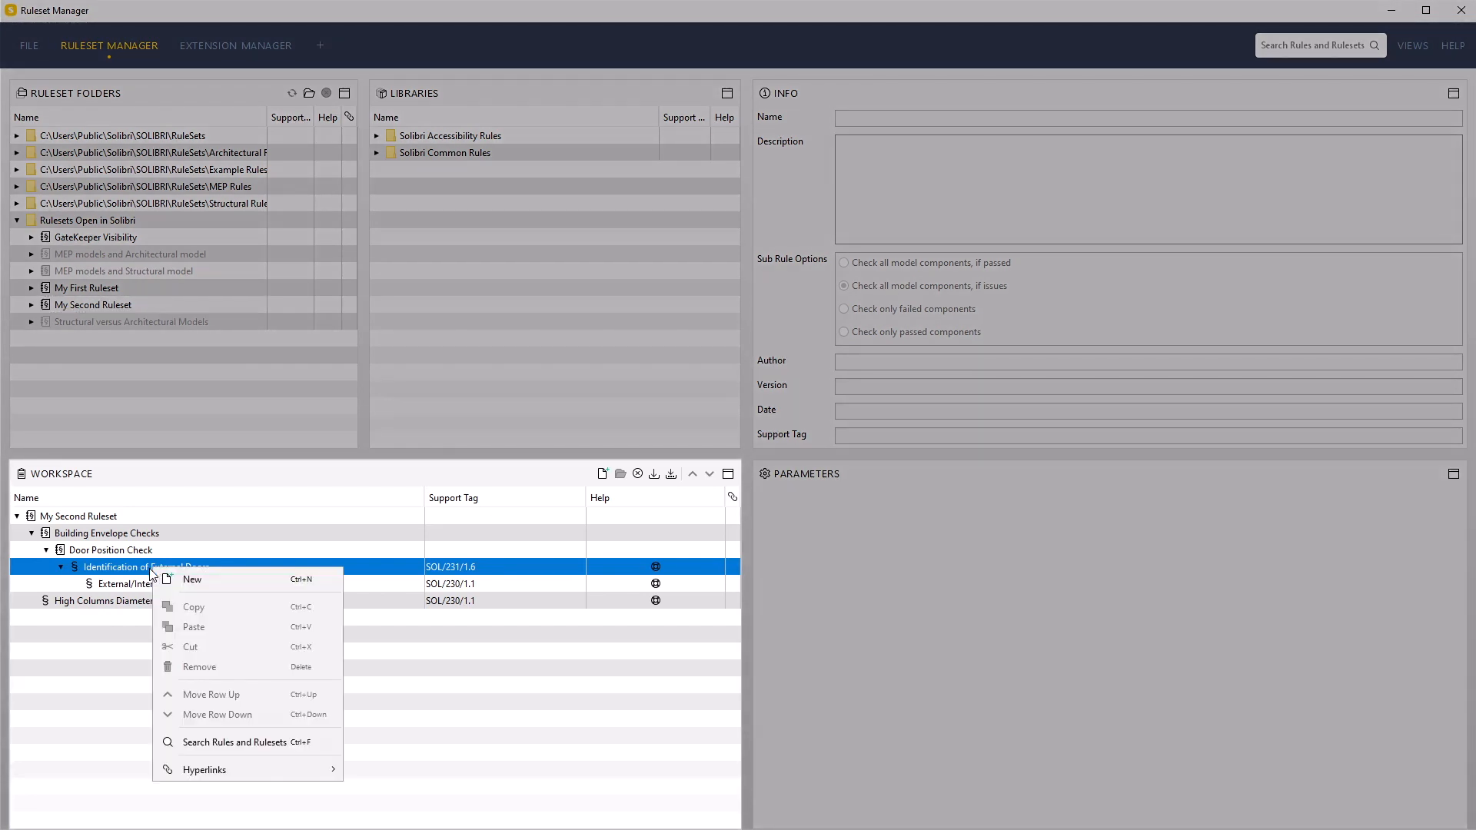
pyautogui.click(138, 573)
pyautogui.click(138, 579)
pyautogui.click(152, 567)
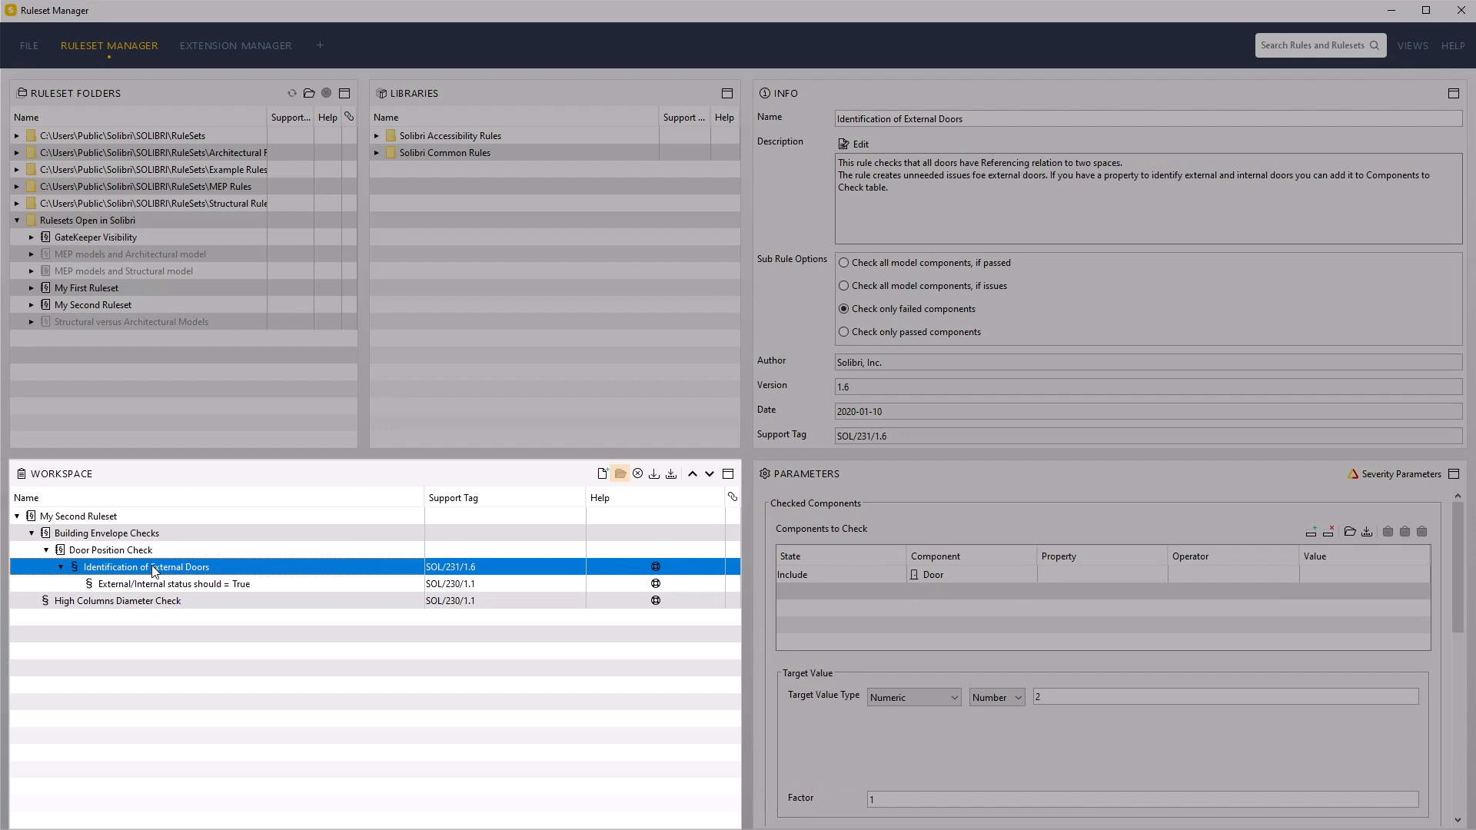
pyautogui.rightClick(154, 572)
pyautogui.click(218, 606)
pyautogui.rightClick(160, 552)
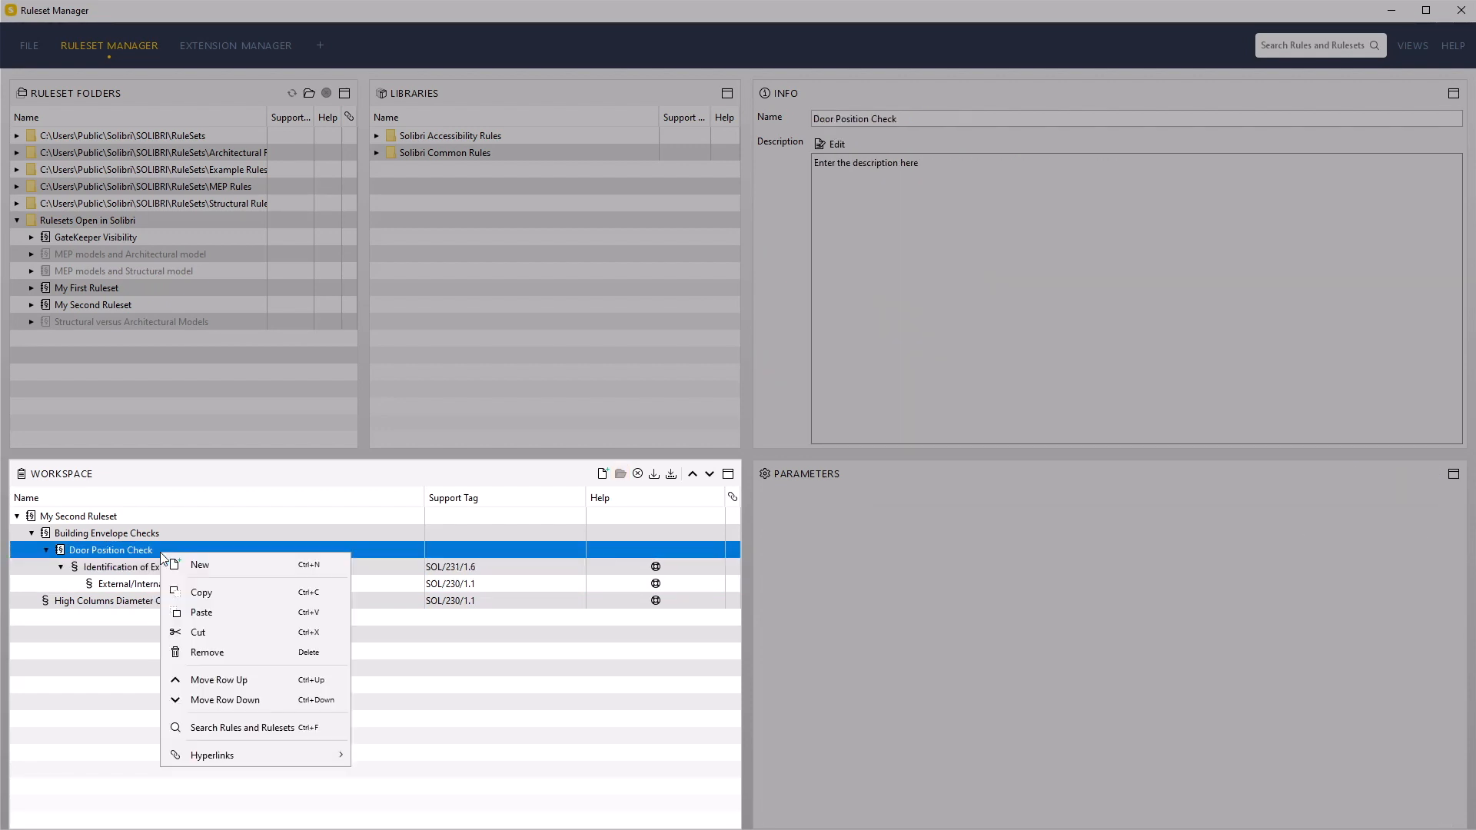
pyautogui.click(197, 612)
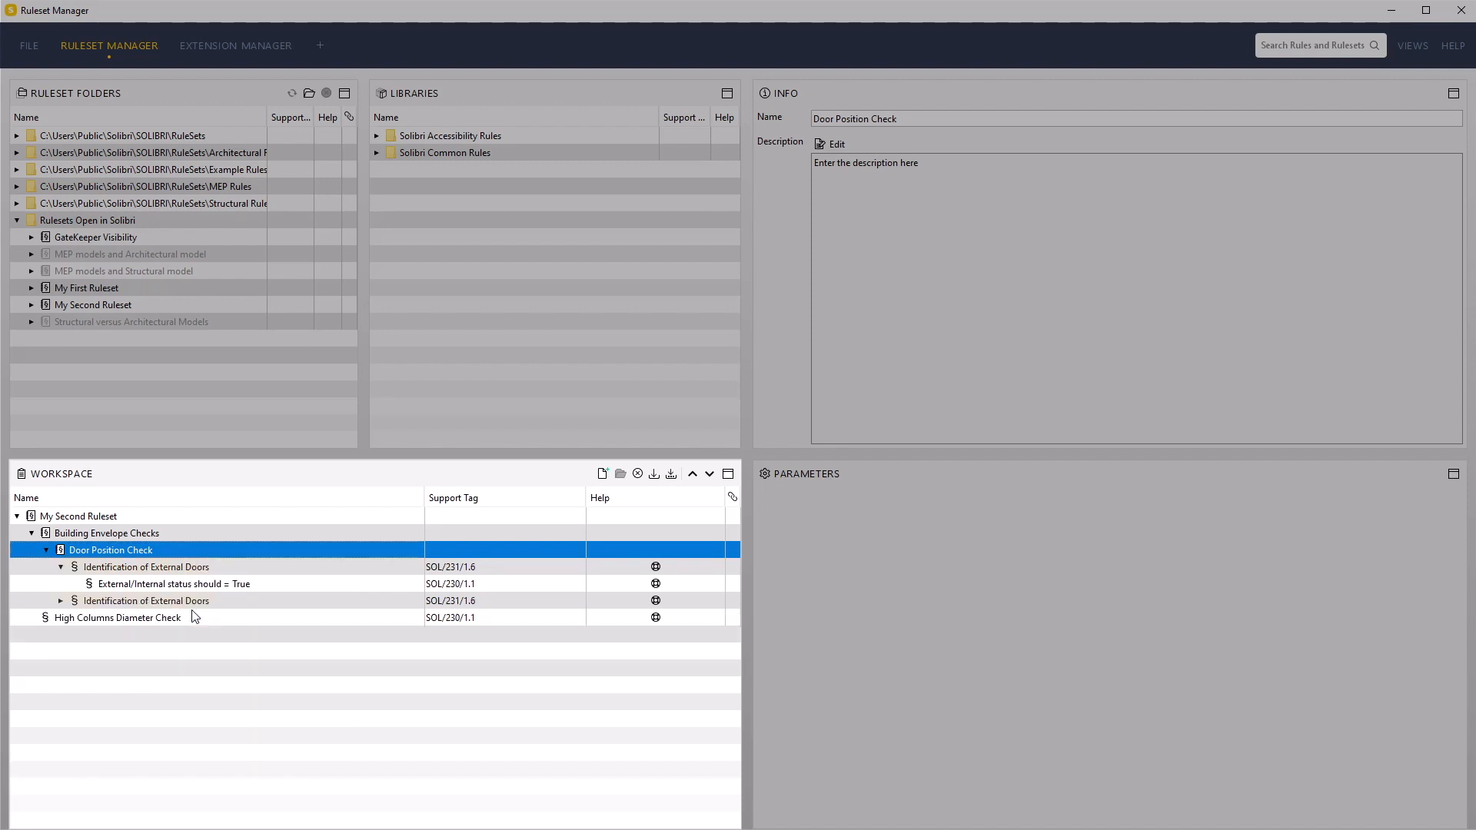
pyautogui.click(60, 601)
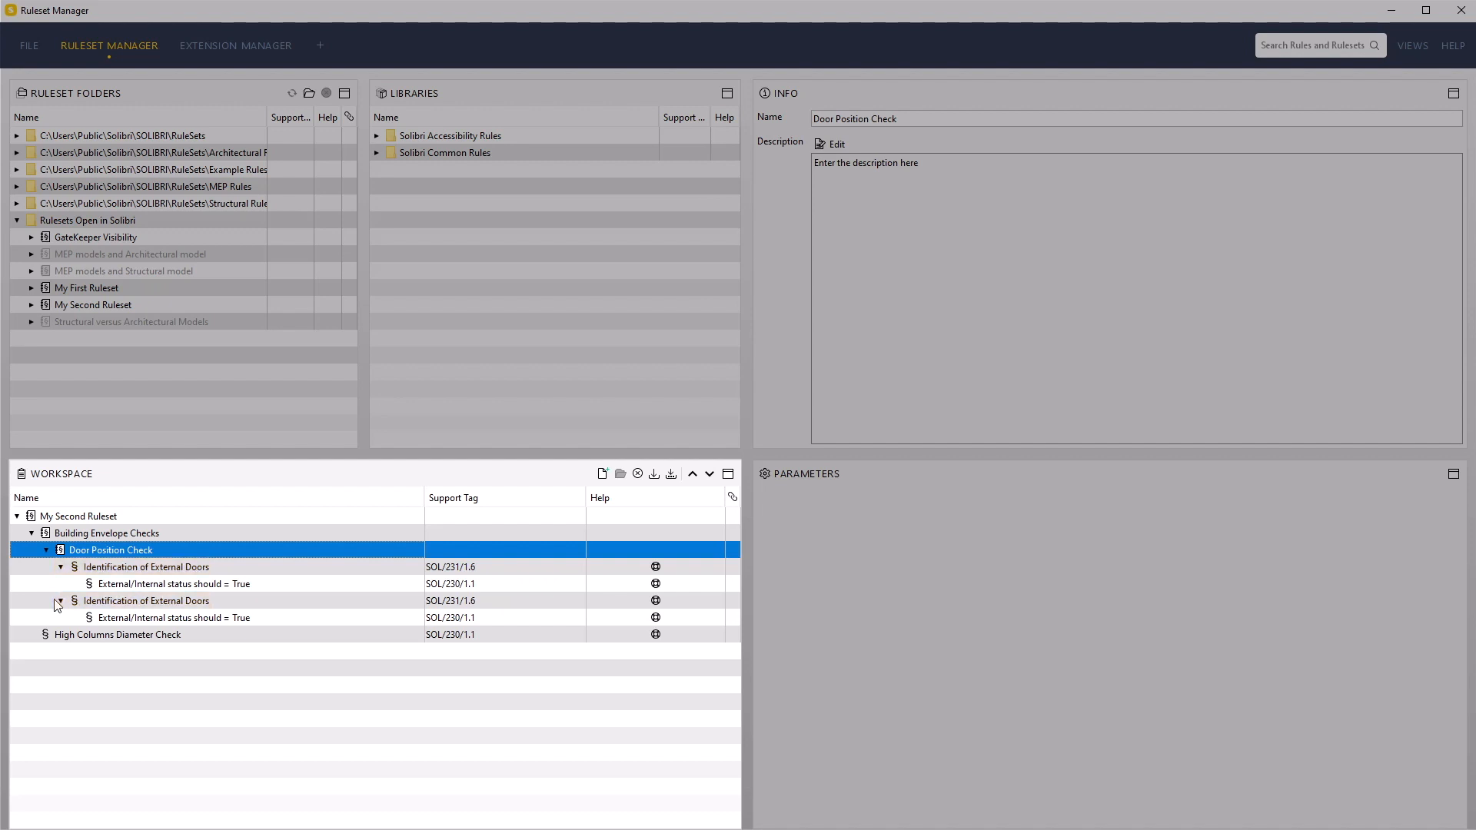
# Remove the "External/Internal status should = True" sub-rule from the first "Identification of External Doors" rule
pyautogui.click(162, 586)
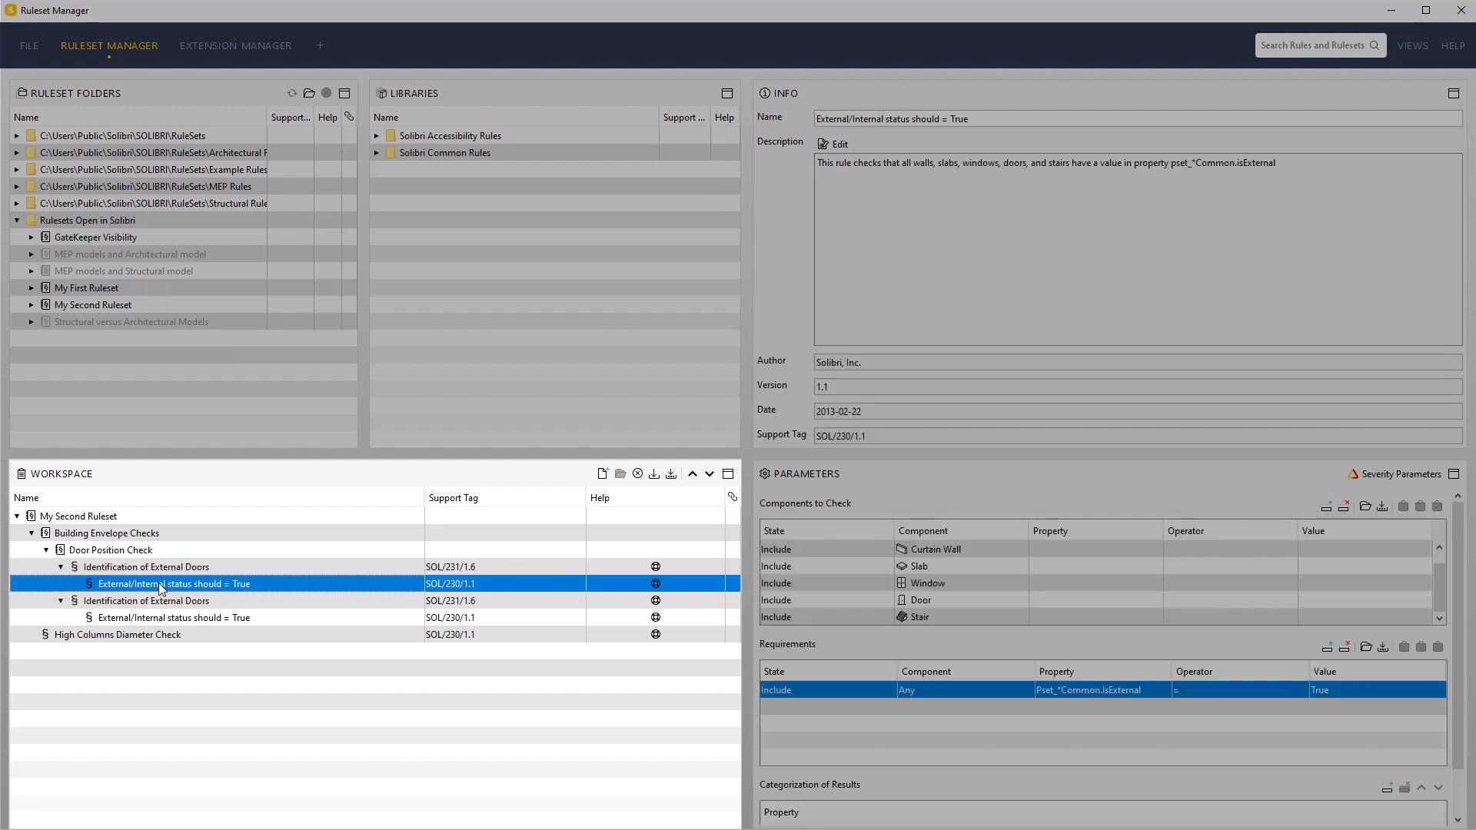
pyautogui.rightClick(159, 584)
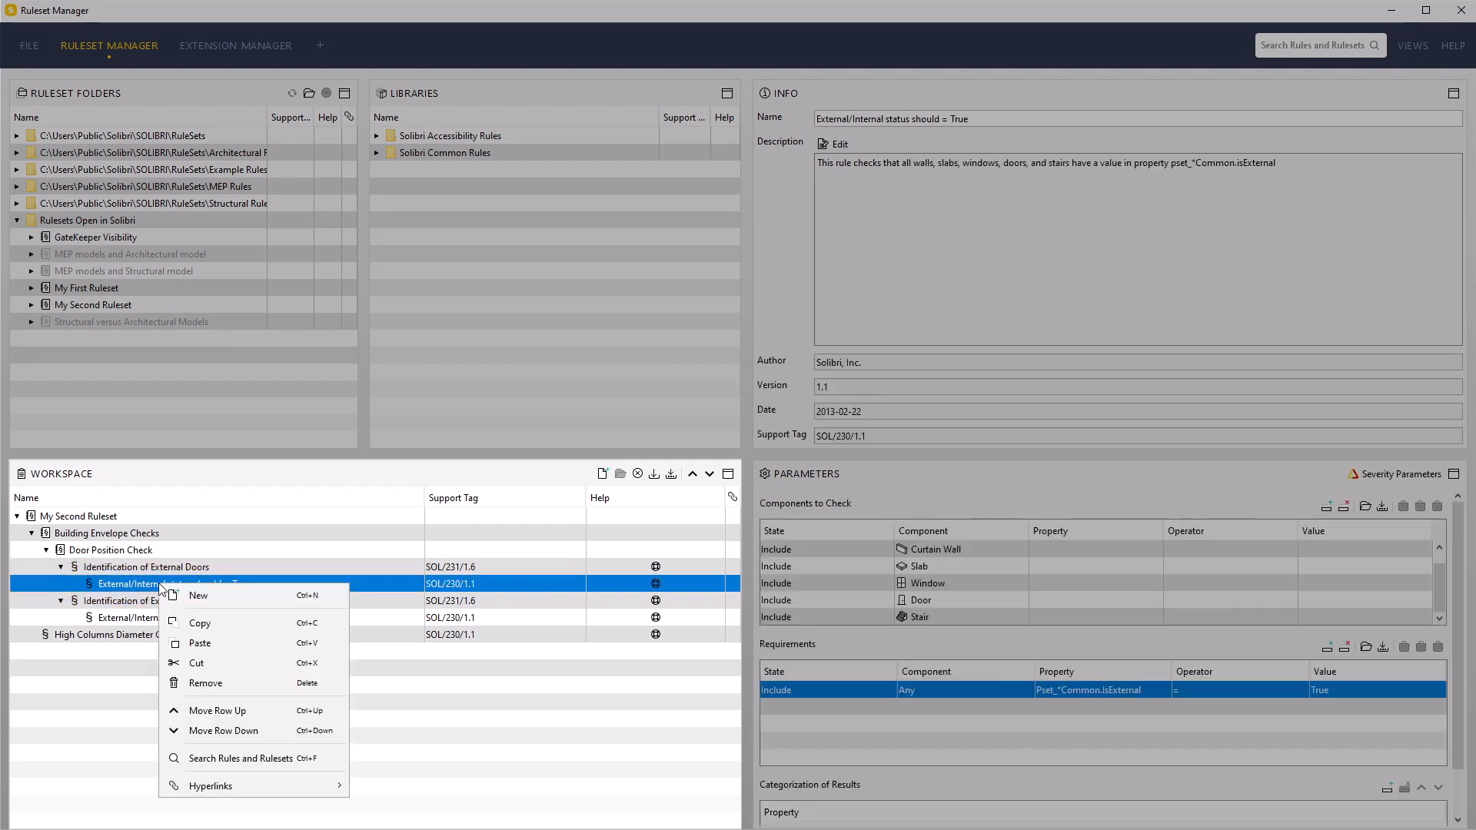
pyautogui.click(206, 681)
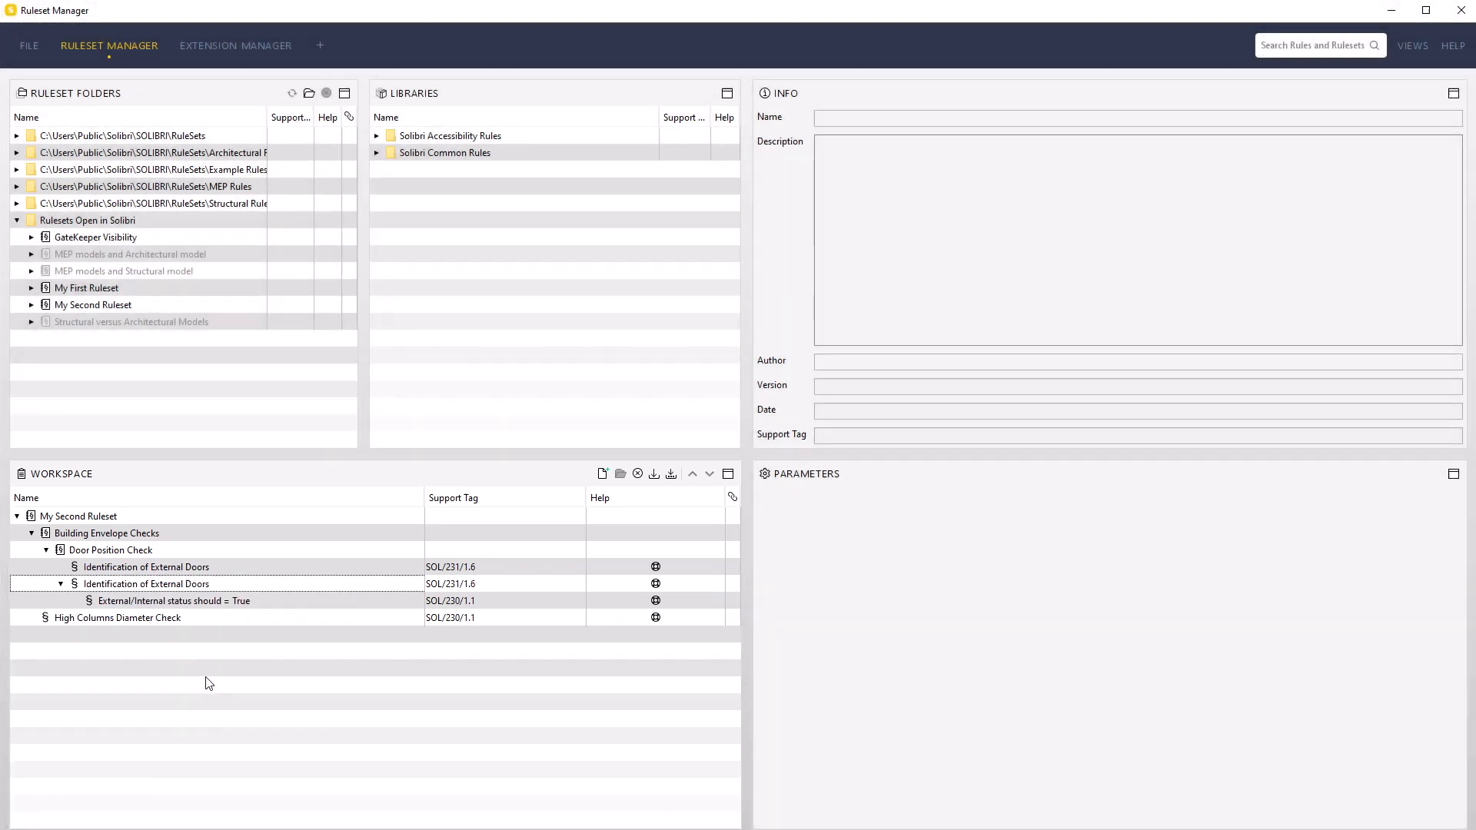
# Rename the first "Identification of External Doors" rule, the one without a sub-rule, as "Doors Should Be Connected to Two Spaces"
pyautogui.click(170, 569)
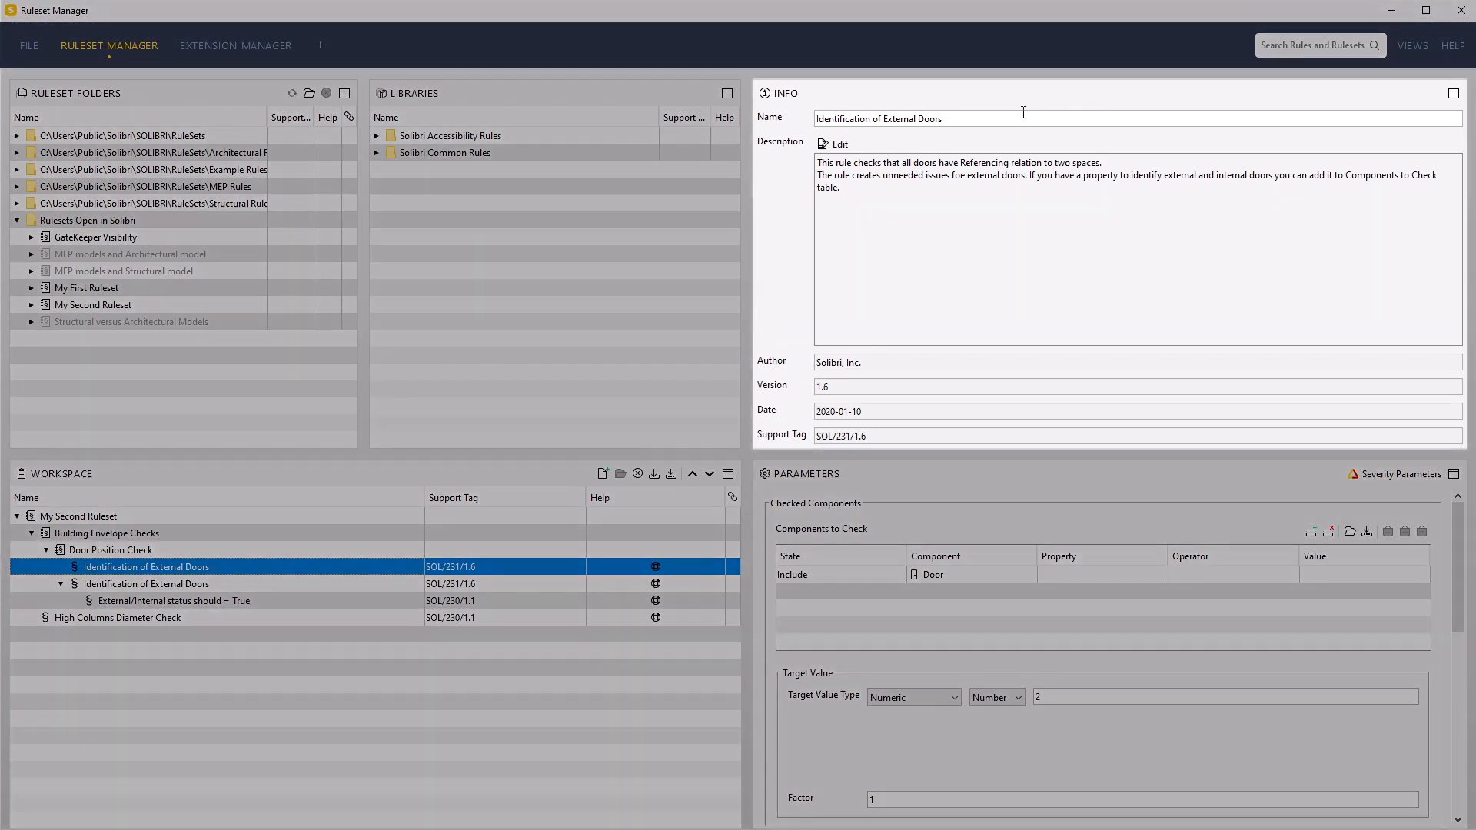
pyautogui.click(1024, 113)
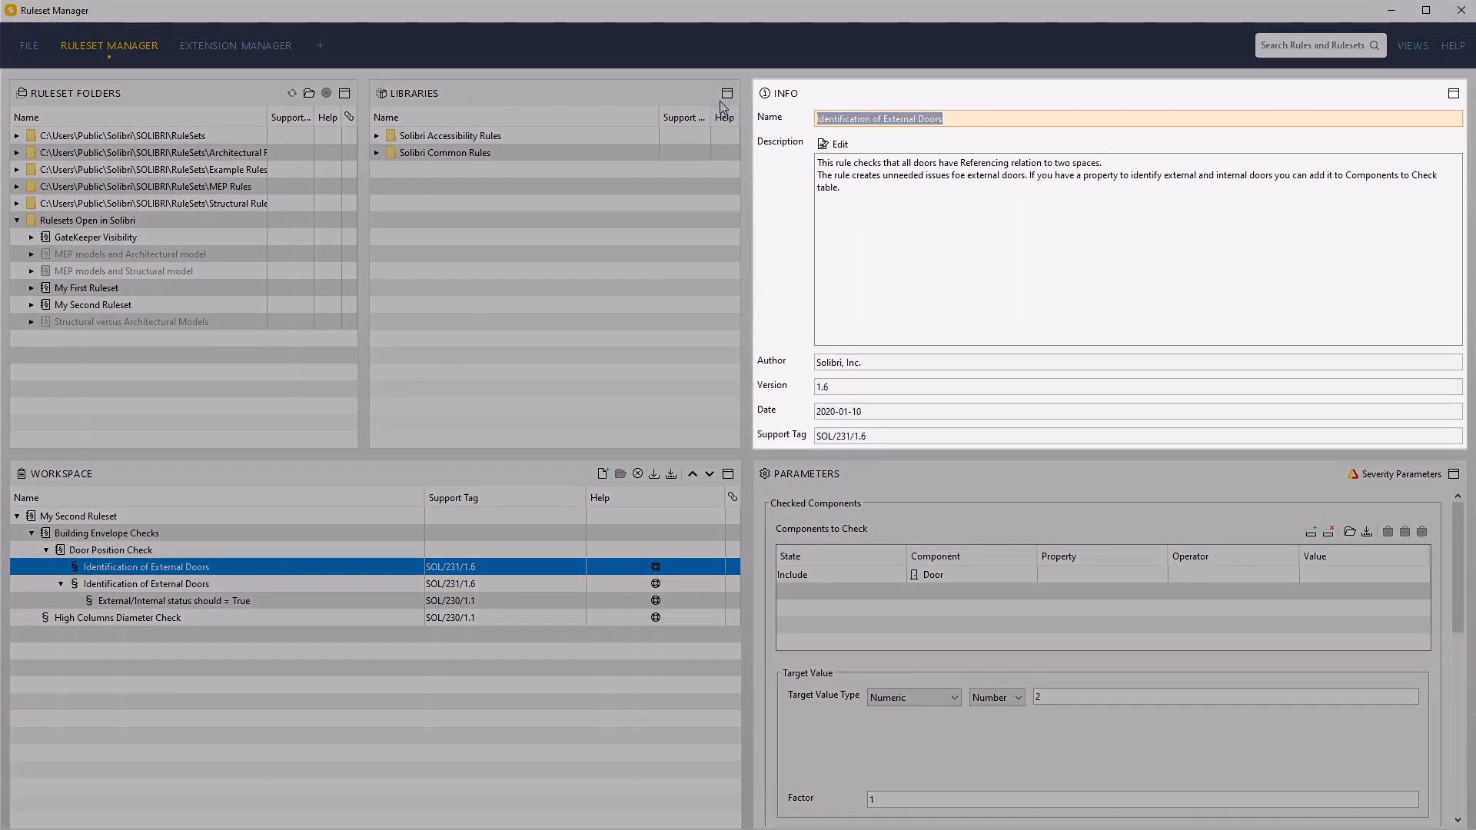
pyautogui.hotkey('ctrl', 'v')
pyautogui.press('Return')
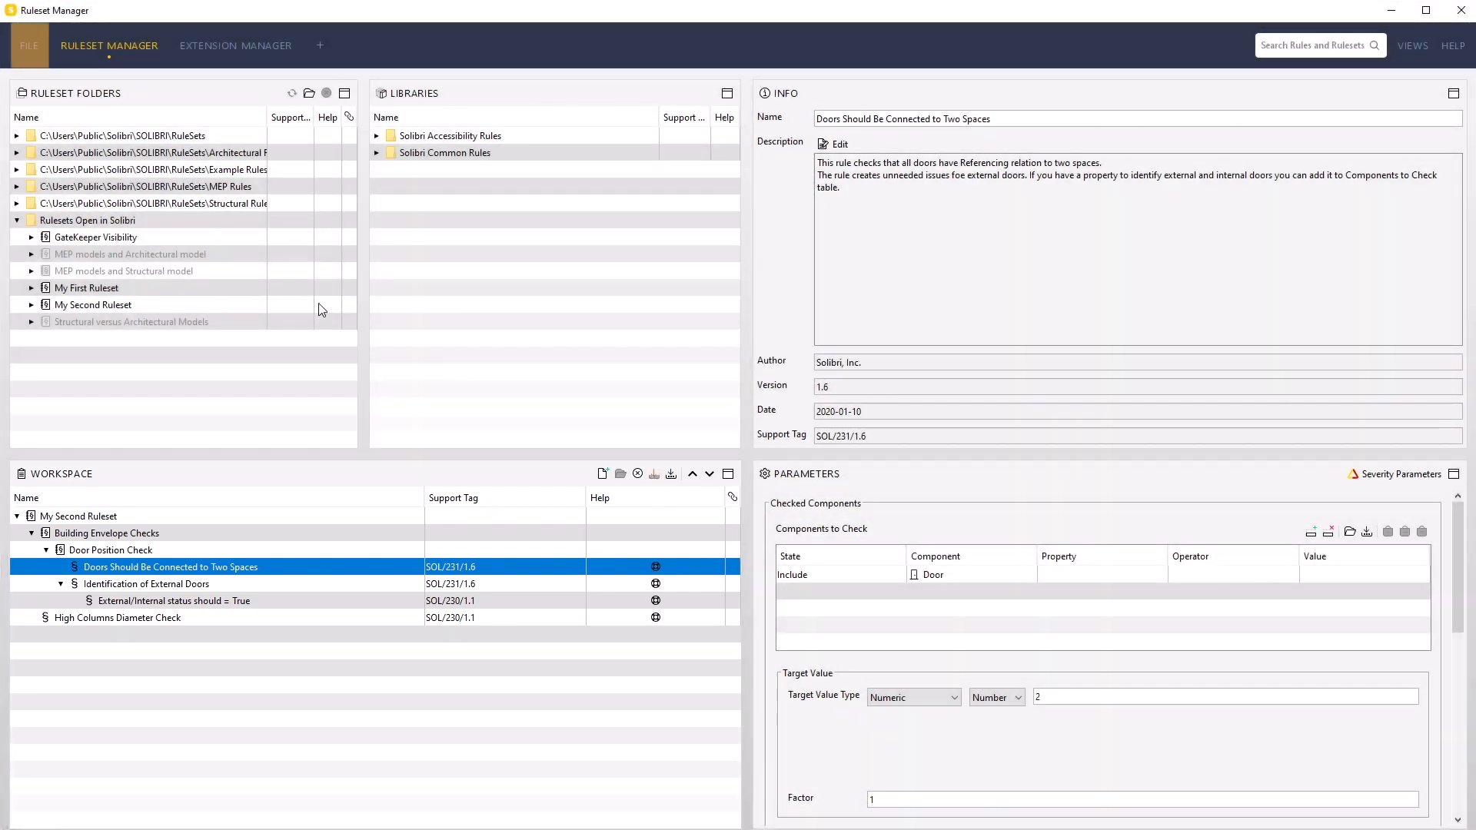
# Check the model in Solibri Office's Checking layout, show the results of "Doors Should Be Connected to Two Spaces" and expand "Identification of External Doors"
pyautogui.click(26, 50)
pyautogui.click(150, 48)
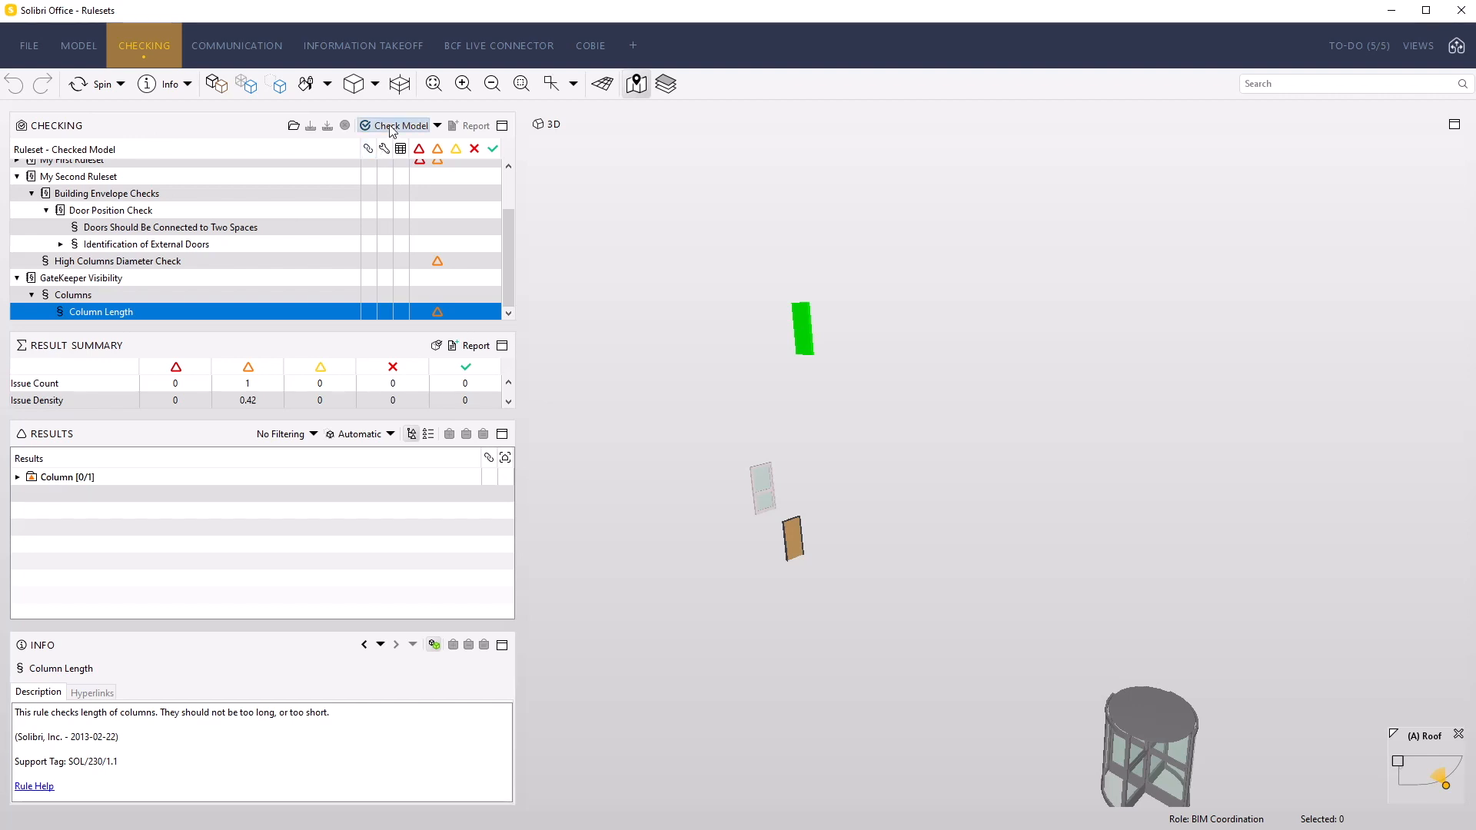
pyautogui.click(396, 125)
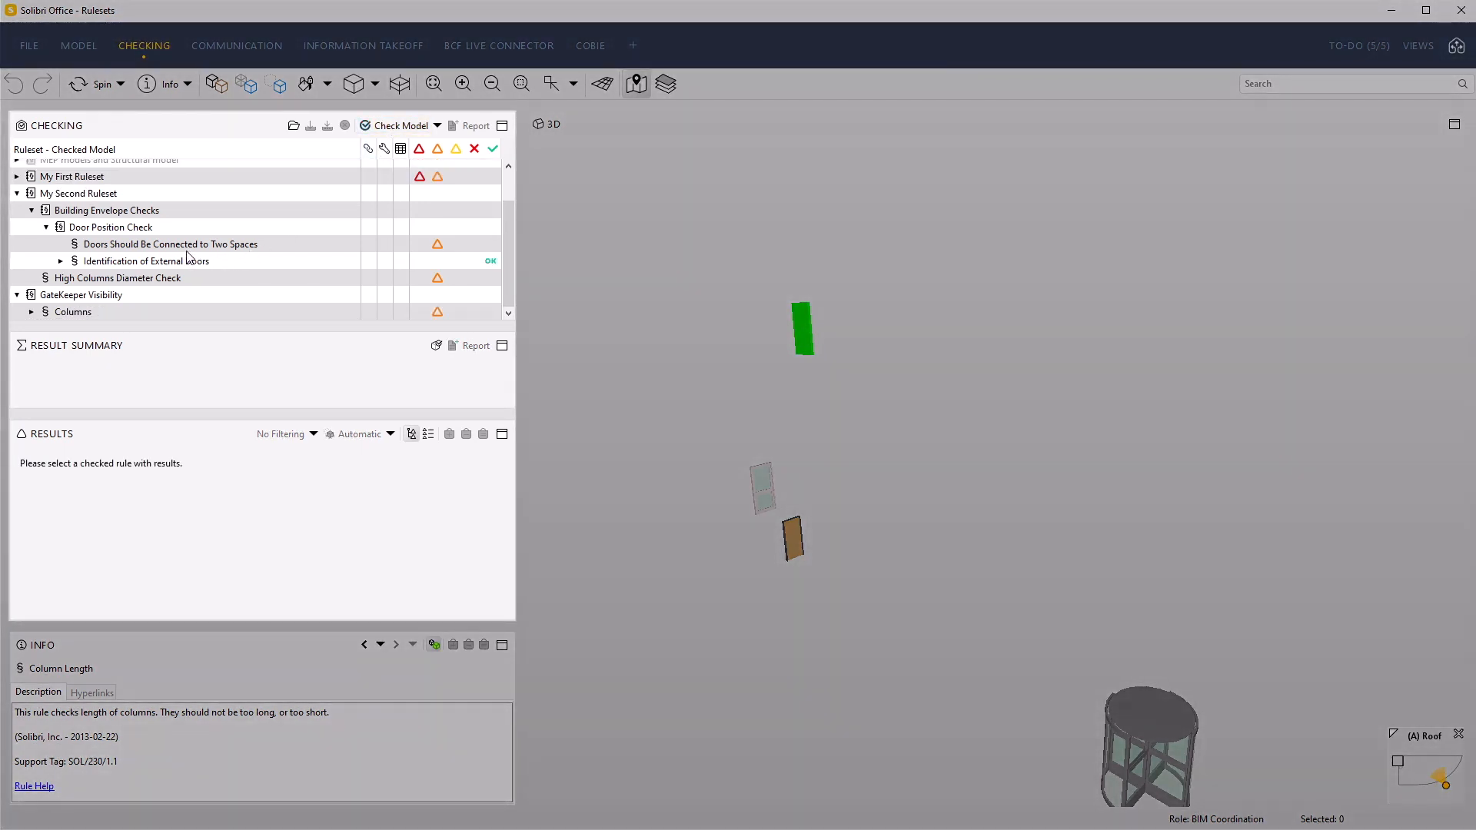
pyautogui.click(192, 246)
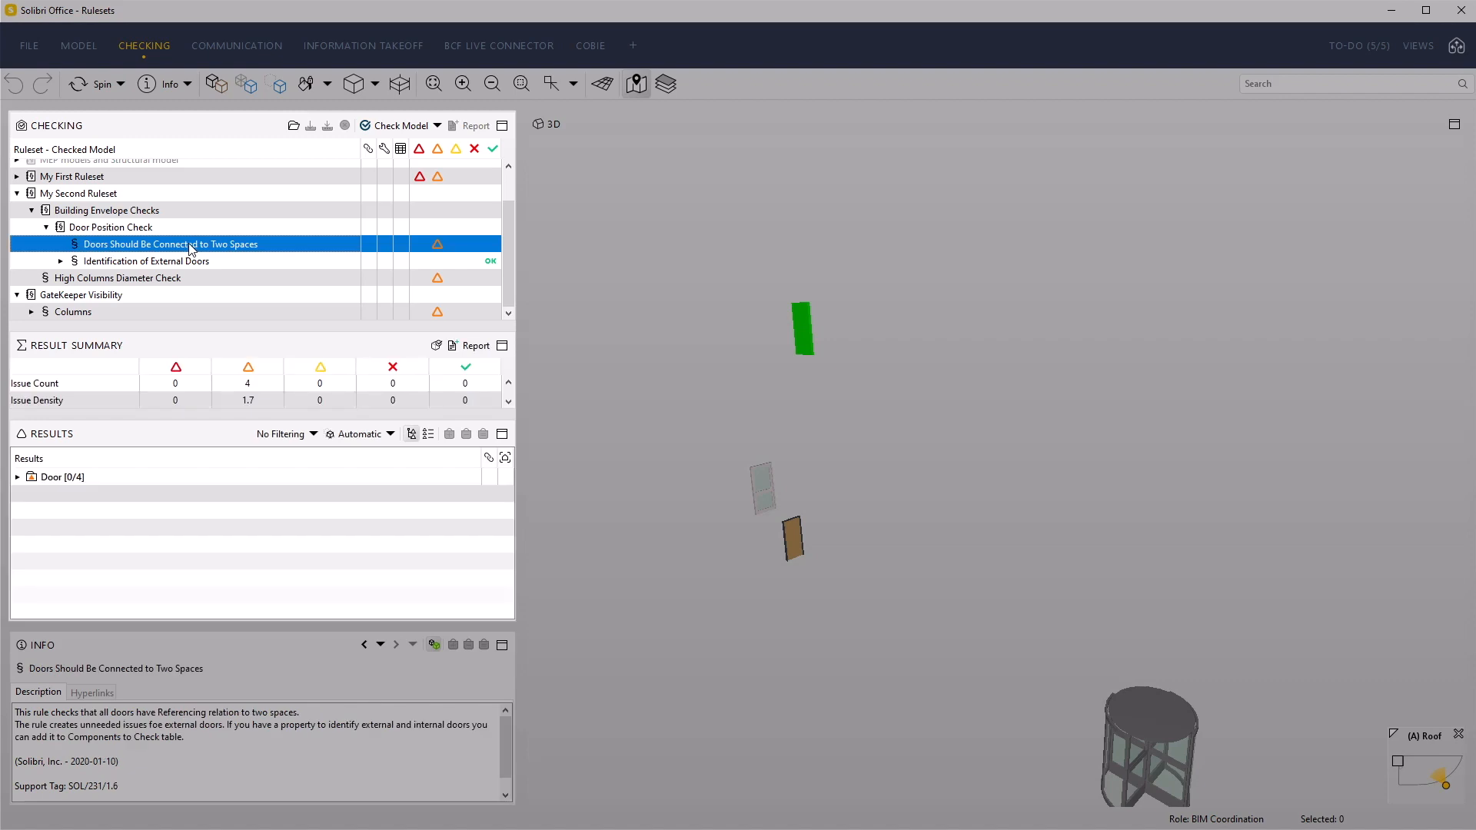
pyautogui.click(61, 261)
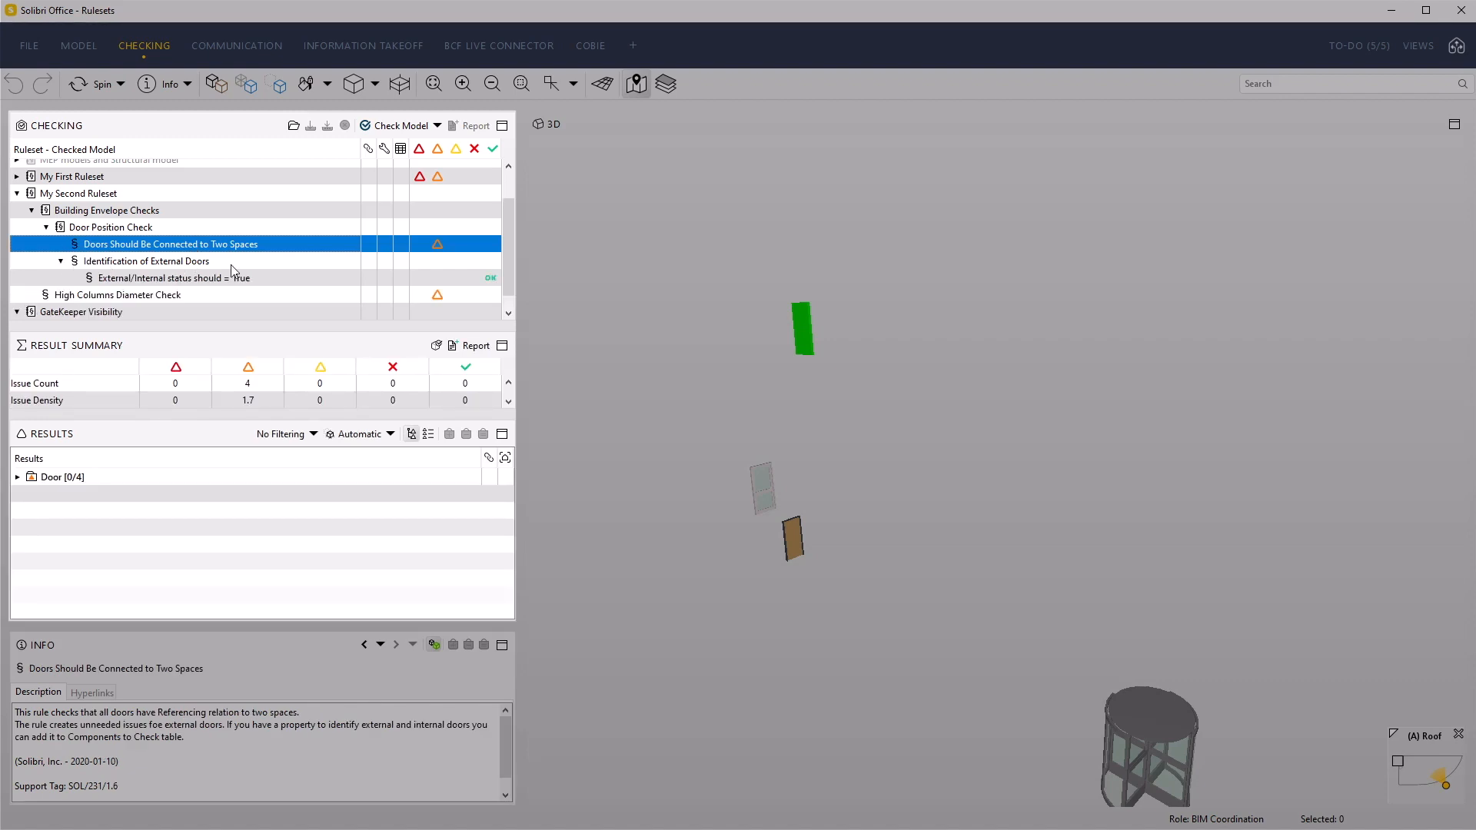
# Show the Door results in 3D and save a summary report of My Second Ruleset as My Second Ruleset.xls, replacing the existing file
pyautogui.click(92, 478)
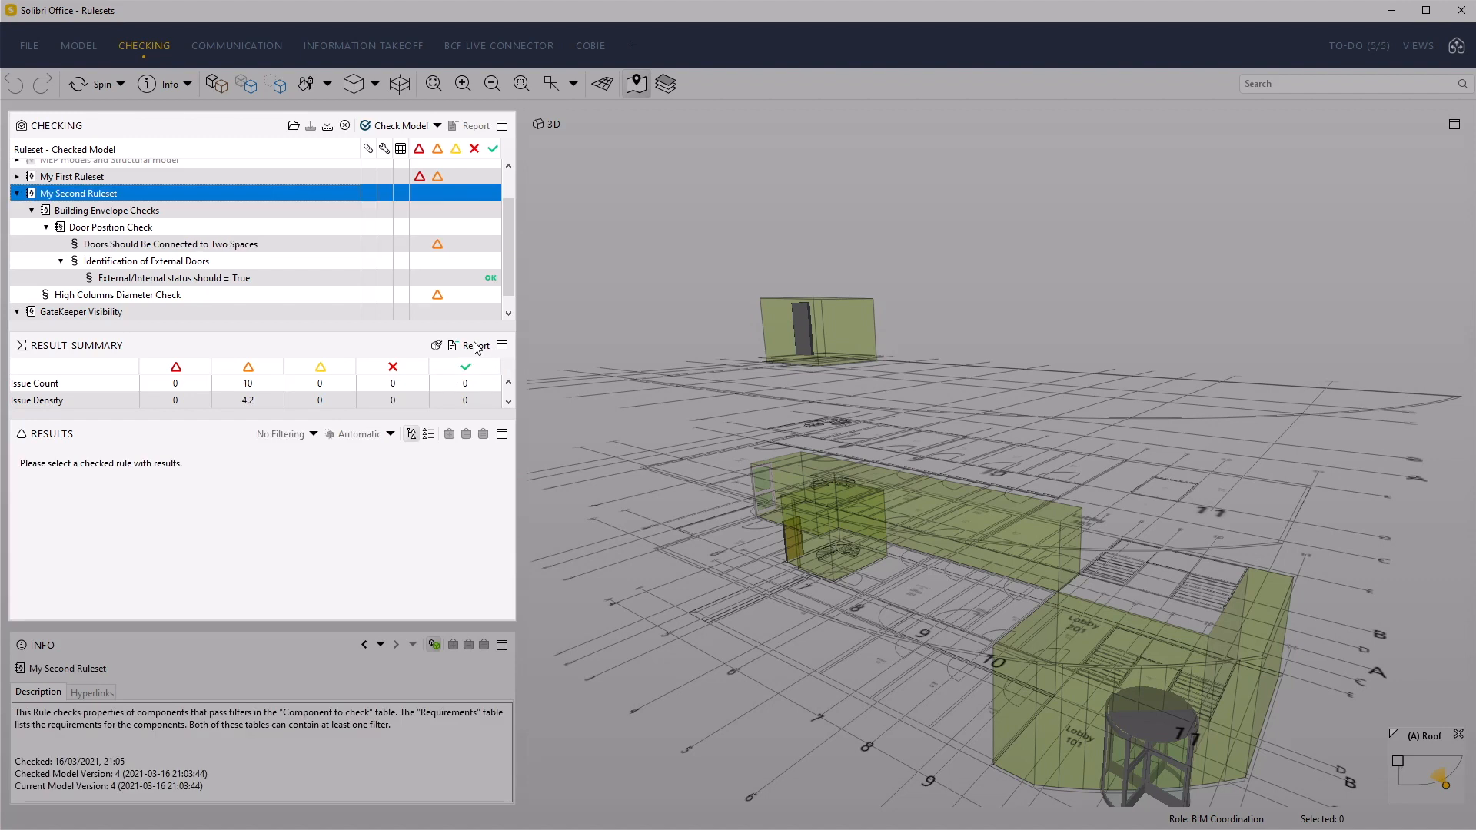
pyautogui.click(476, 347)
pyautogui.click(313, 442)
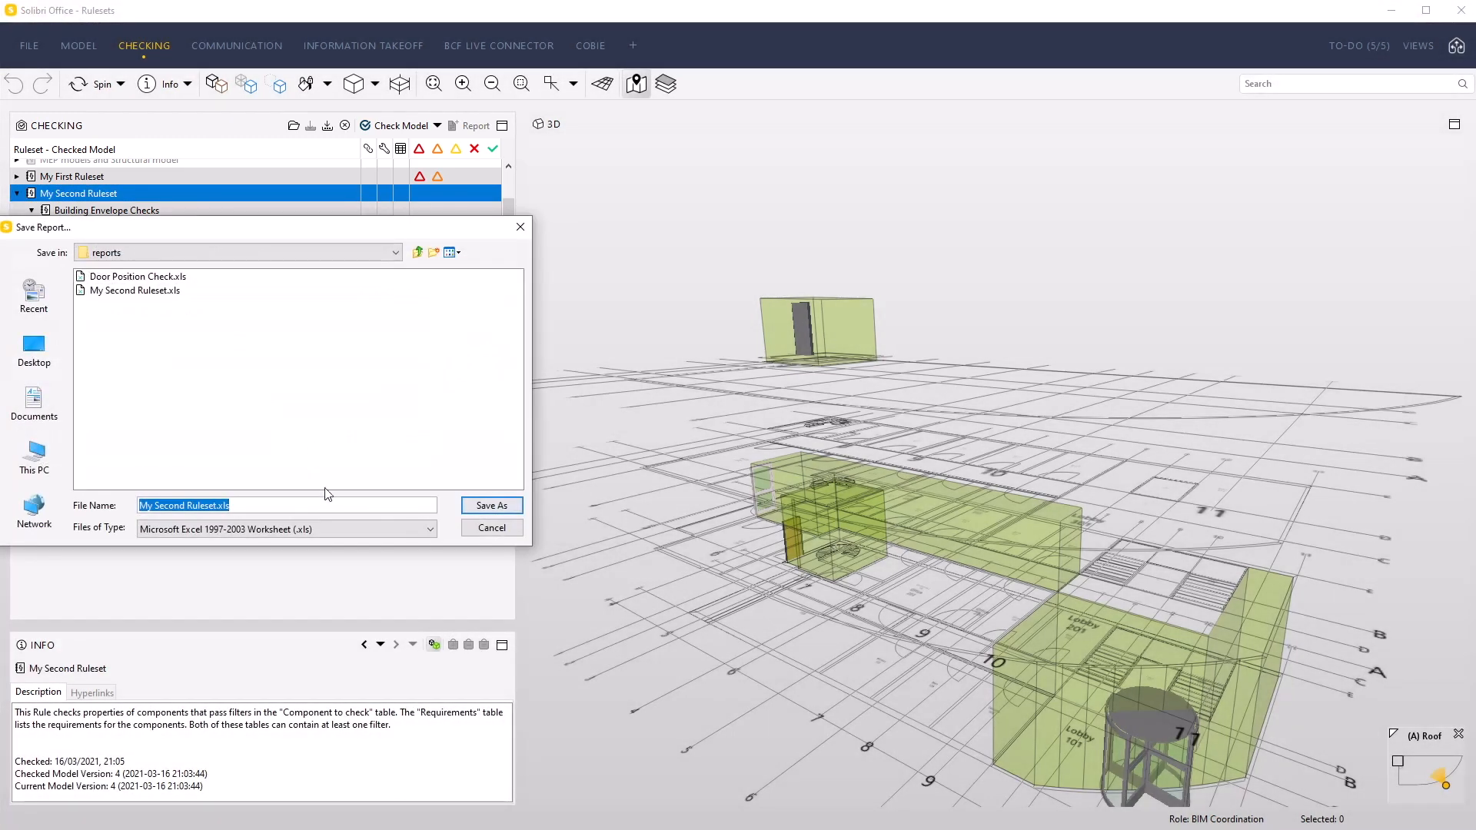
pyautogui.click(483, 507)
pyautogui.click(254, 419)
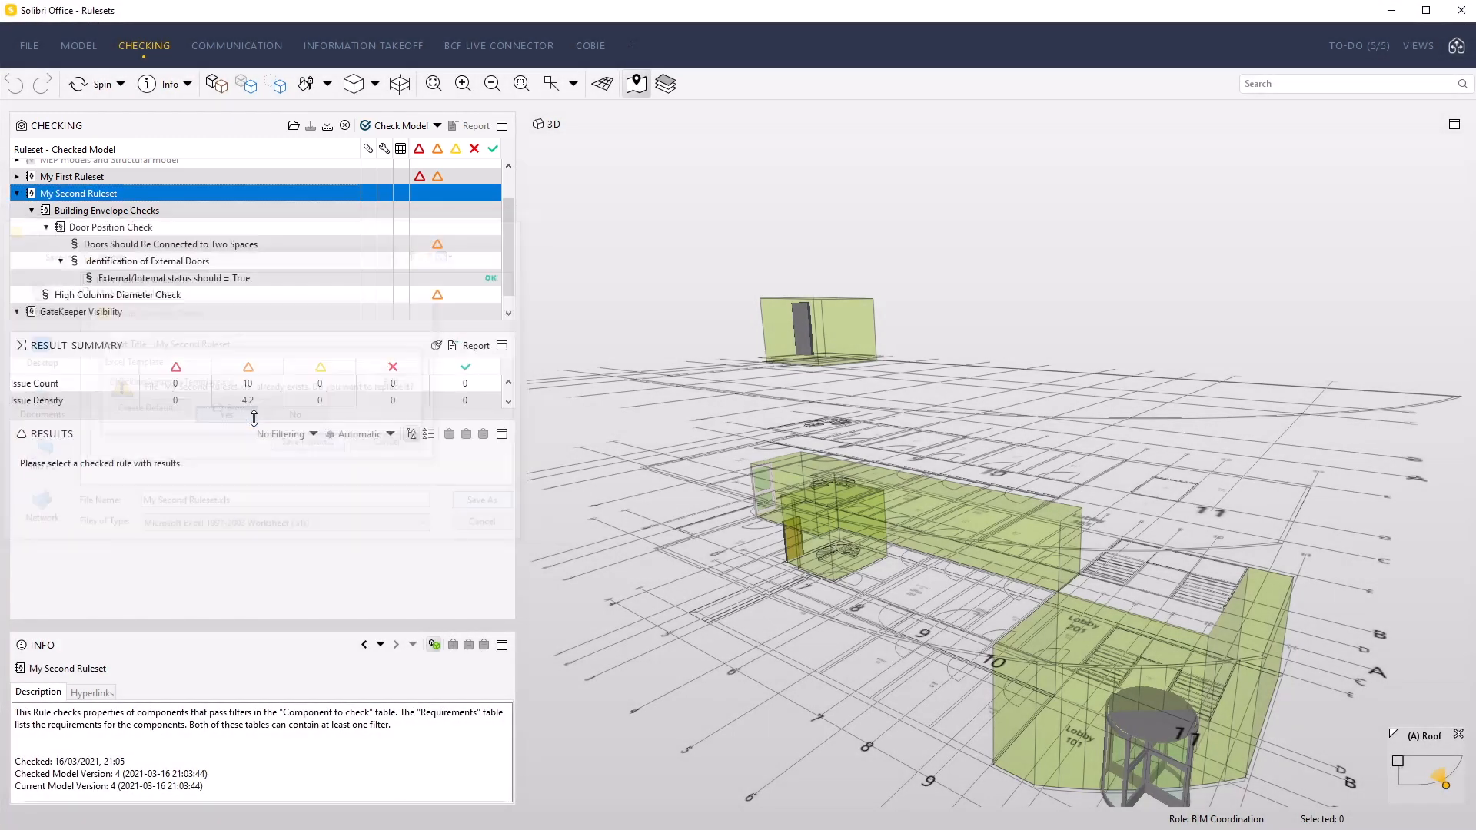
# In the Excel report, compare All Issues for "Doors Should Be Connected to Two Spaces" and "Identification of External Doors", and close the workbook
pyautogui.scroll(-1, 464, 506)
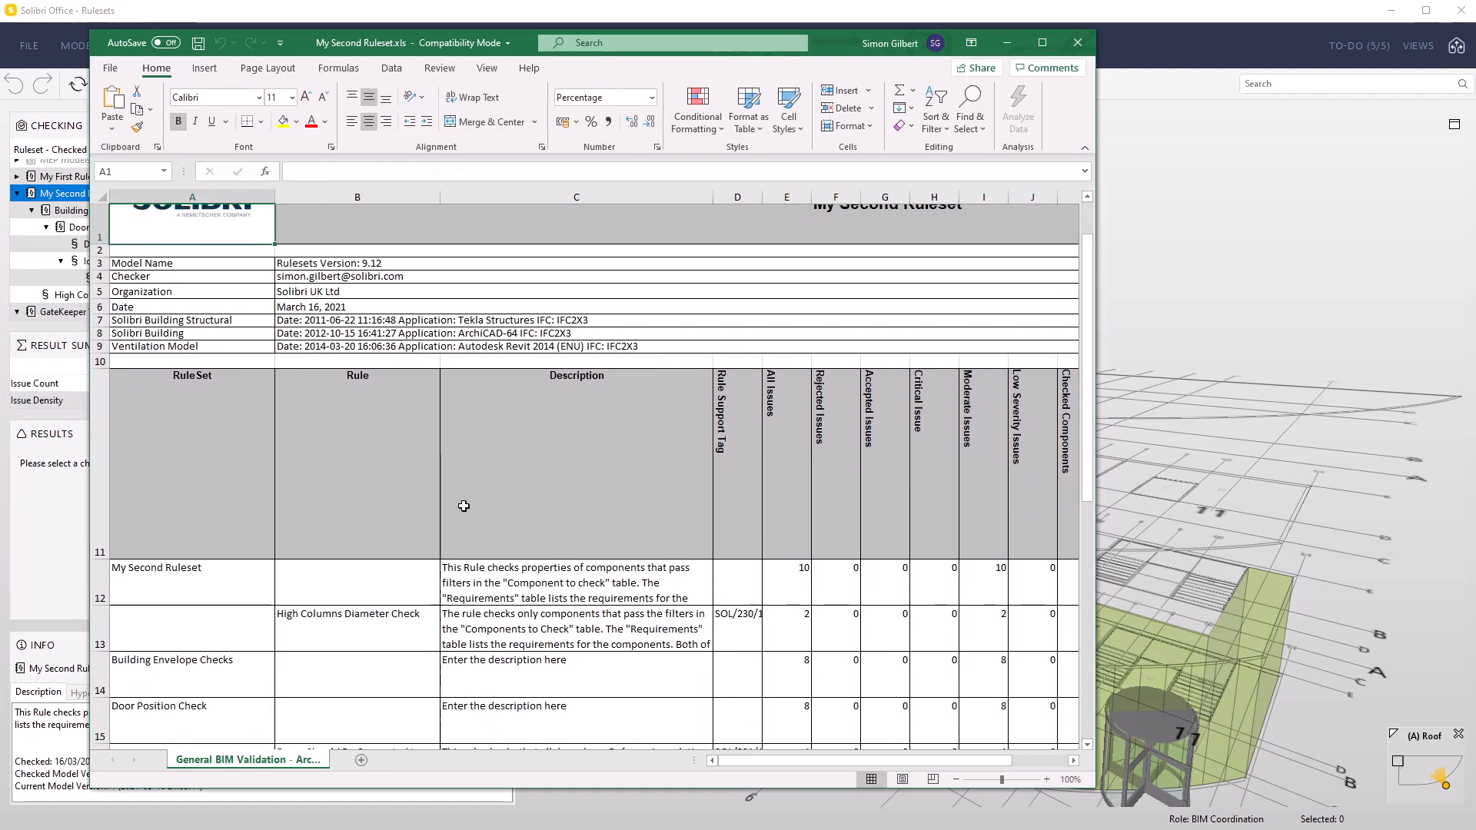
pyautogui.scroll(-3, 464, 506)
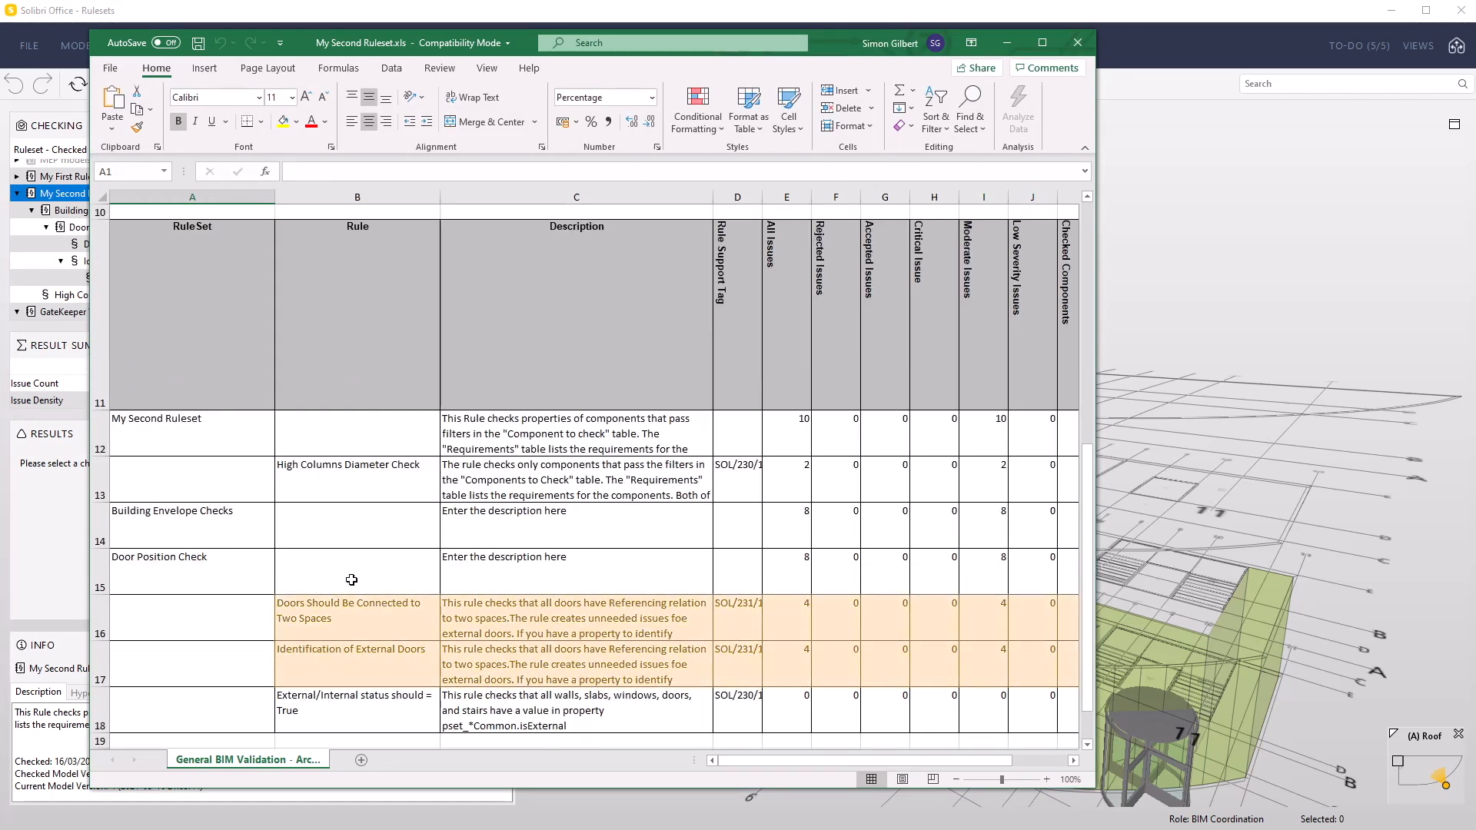
pyautogui.click(362, 611)
pyautogui.click(793, 659)
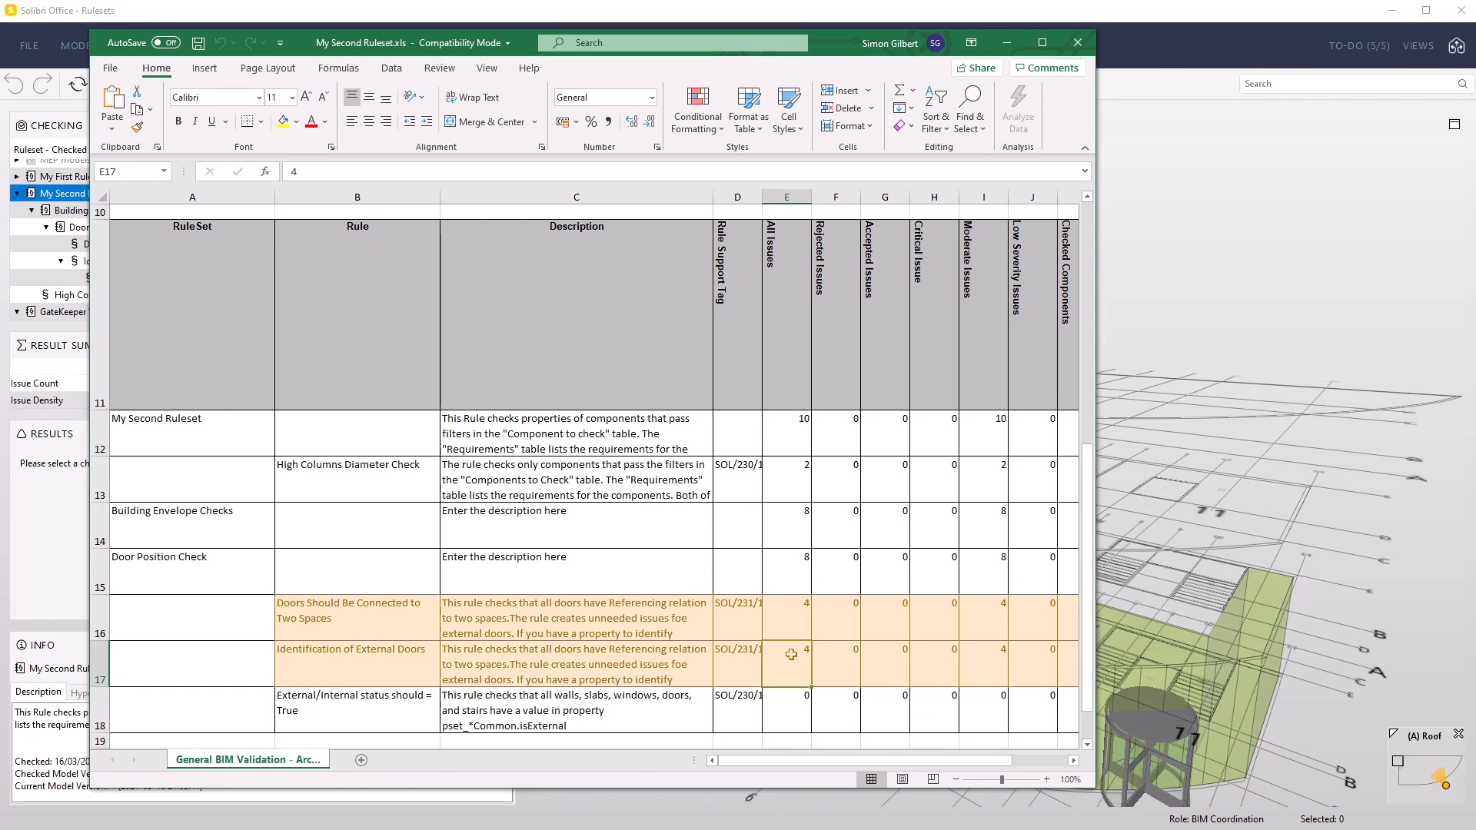
pyautogui.scroll(1, 785, 650)
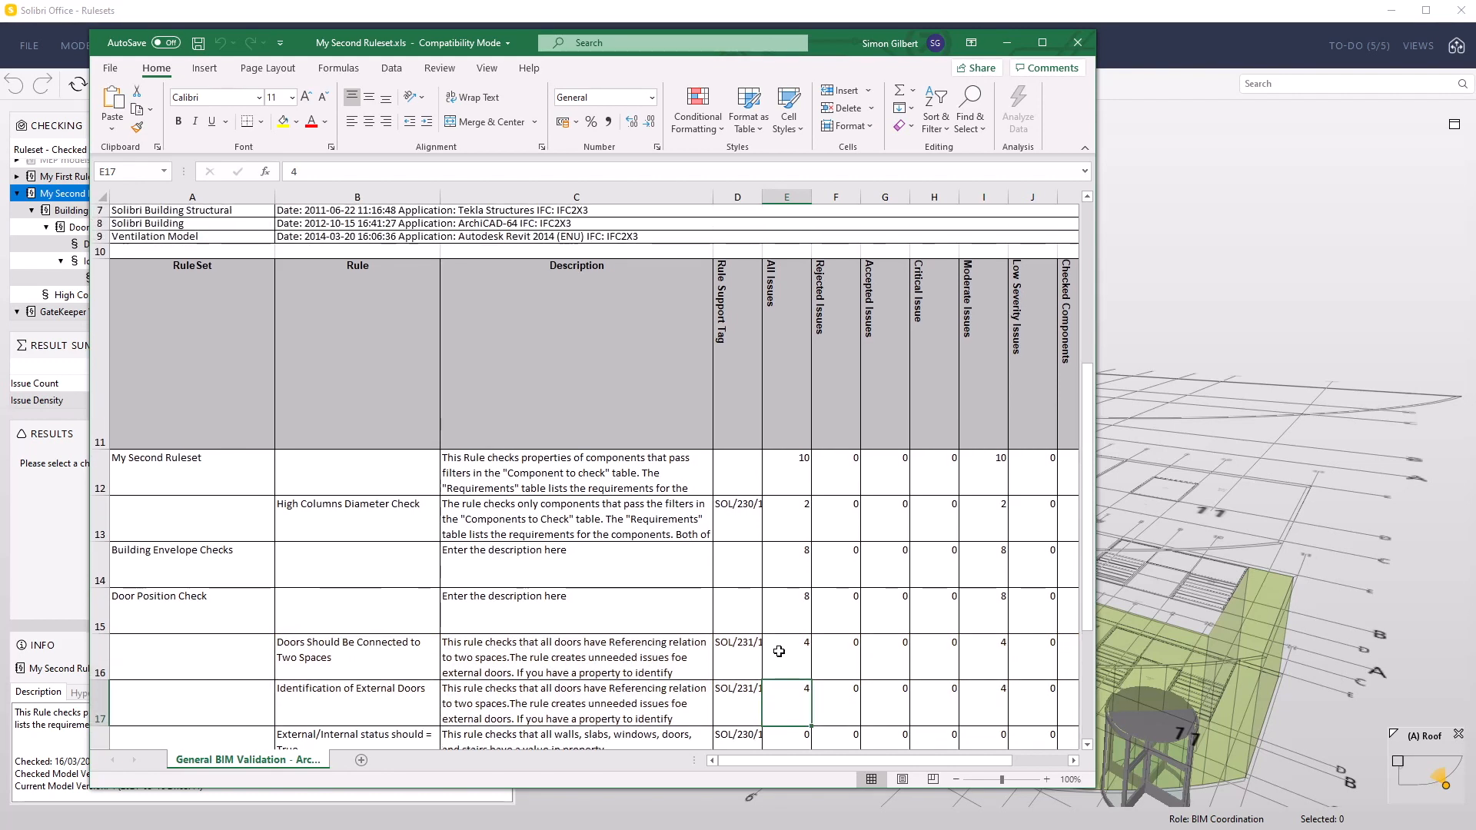
pyautogui.moveTo(779, 653); pyautogui.dragTo(786, 701)
pyautogui.click(1079, 40)
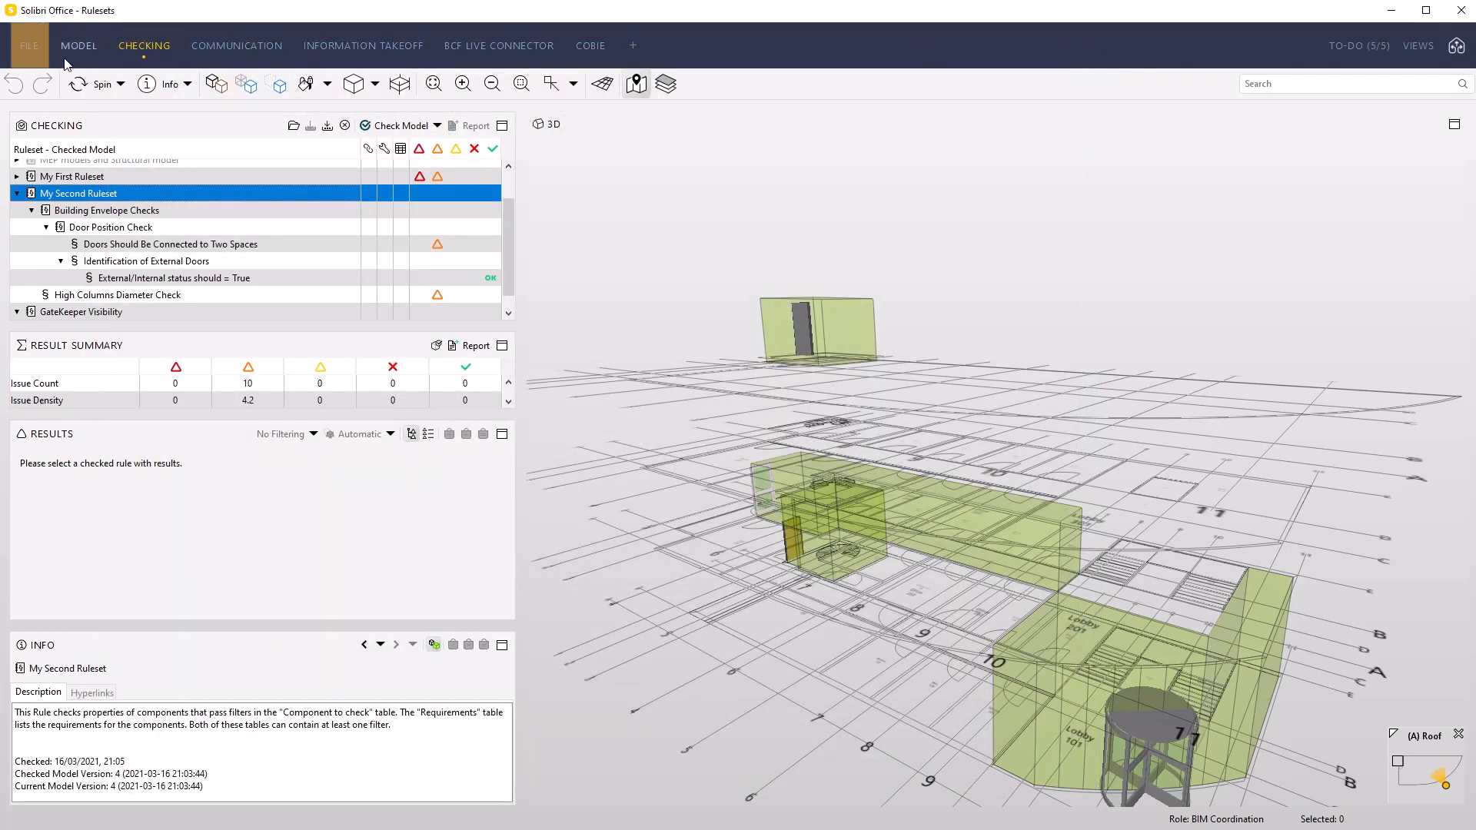
# Save the Rulesets model in Solibri Office and close it
pyautogui.click(28, 46)
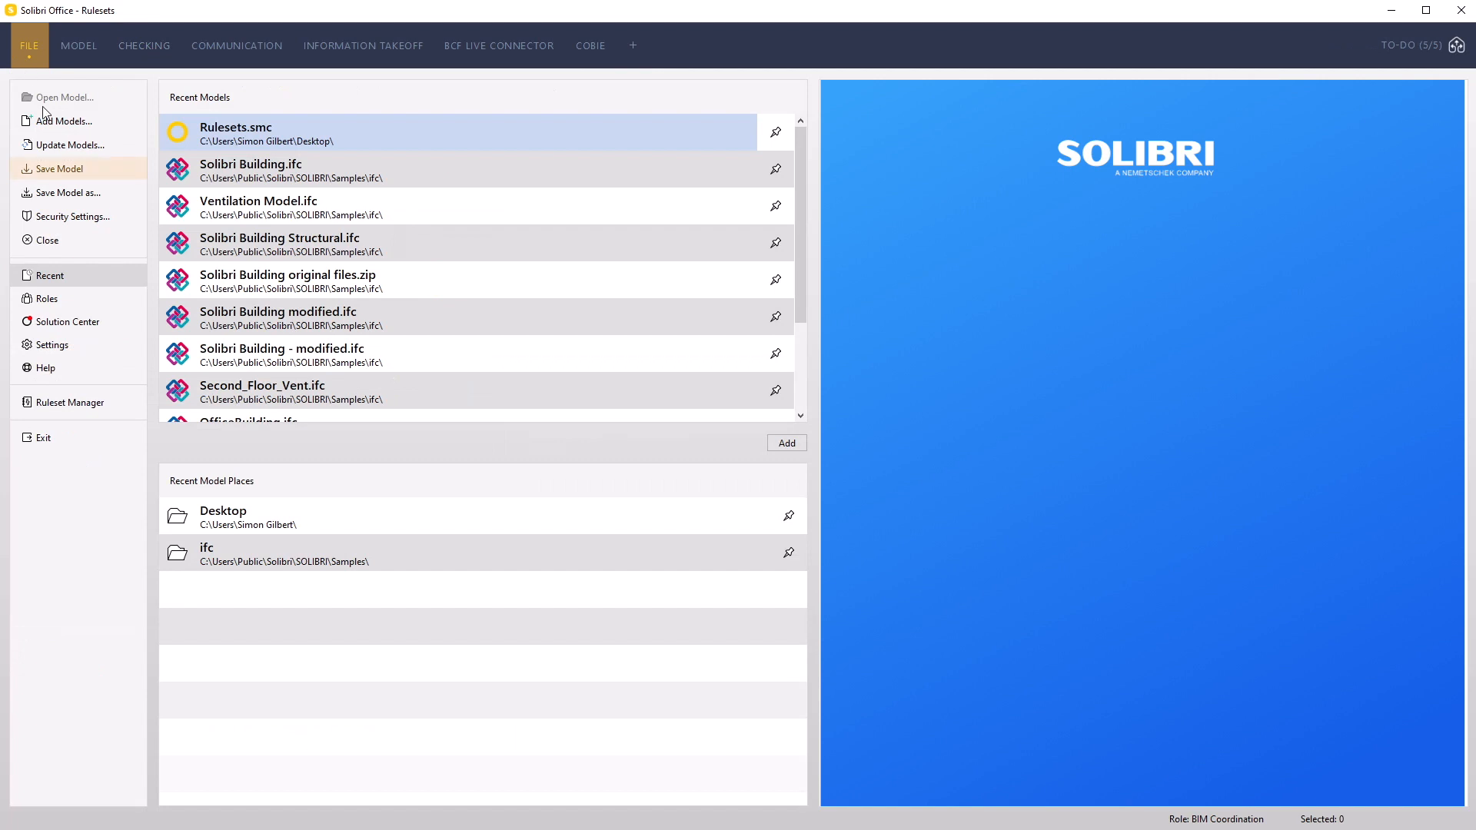
pyautogui.click(55, 173)
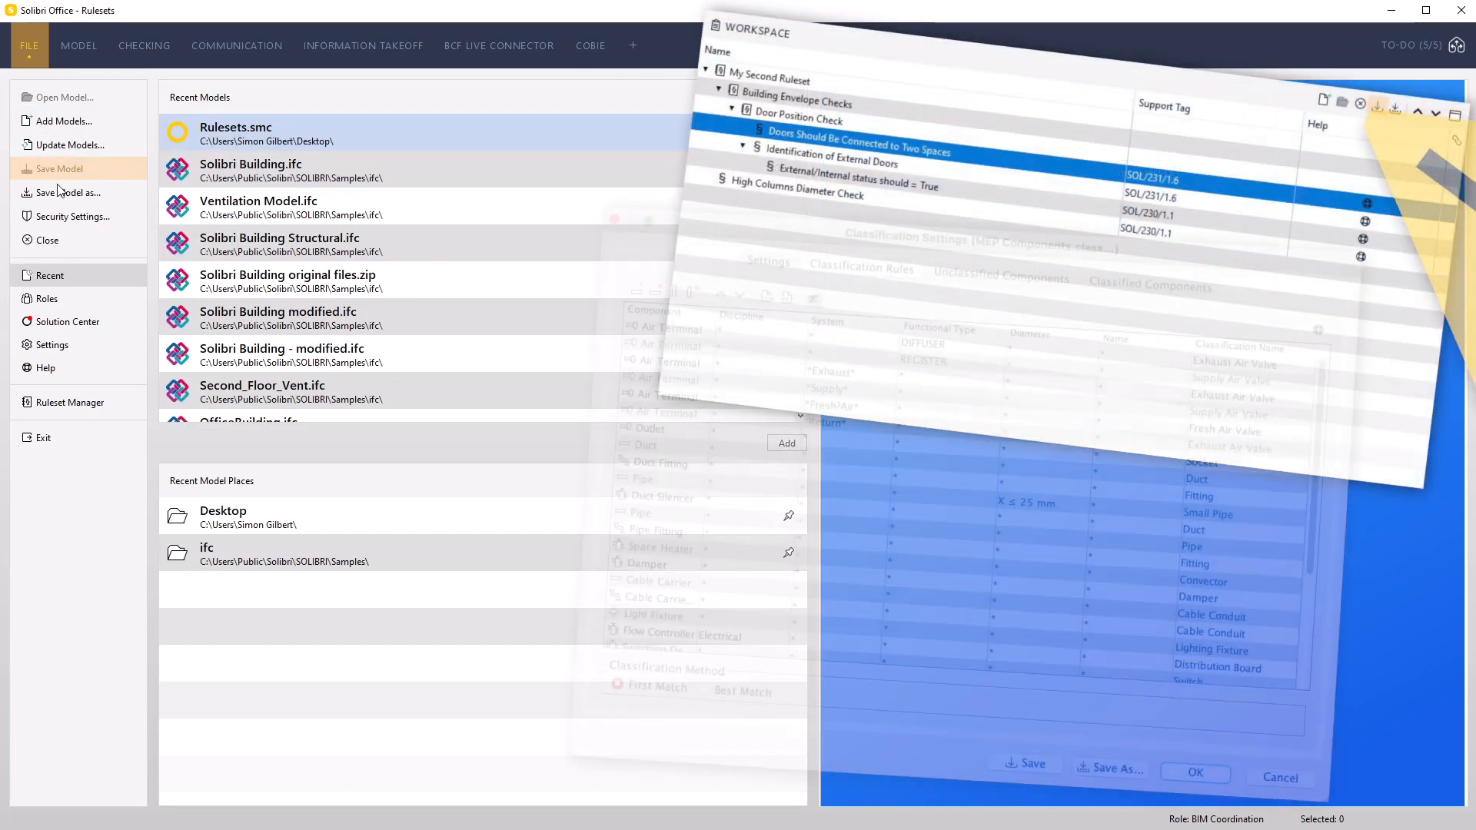
pyautogui.click(50, 241)
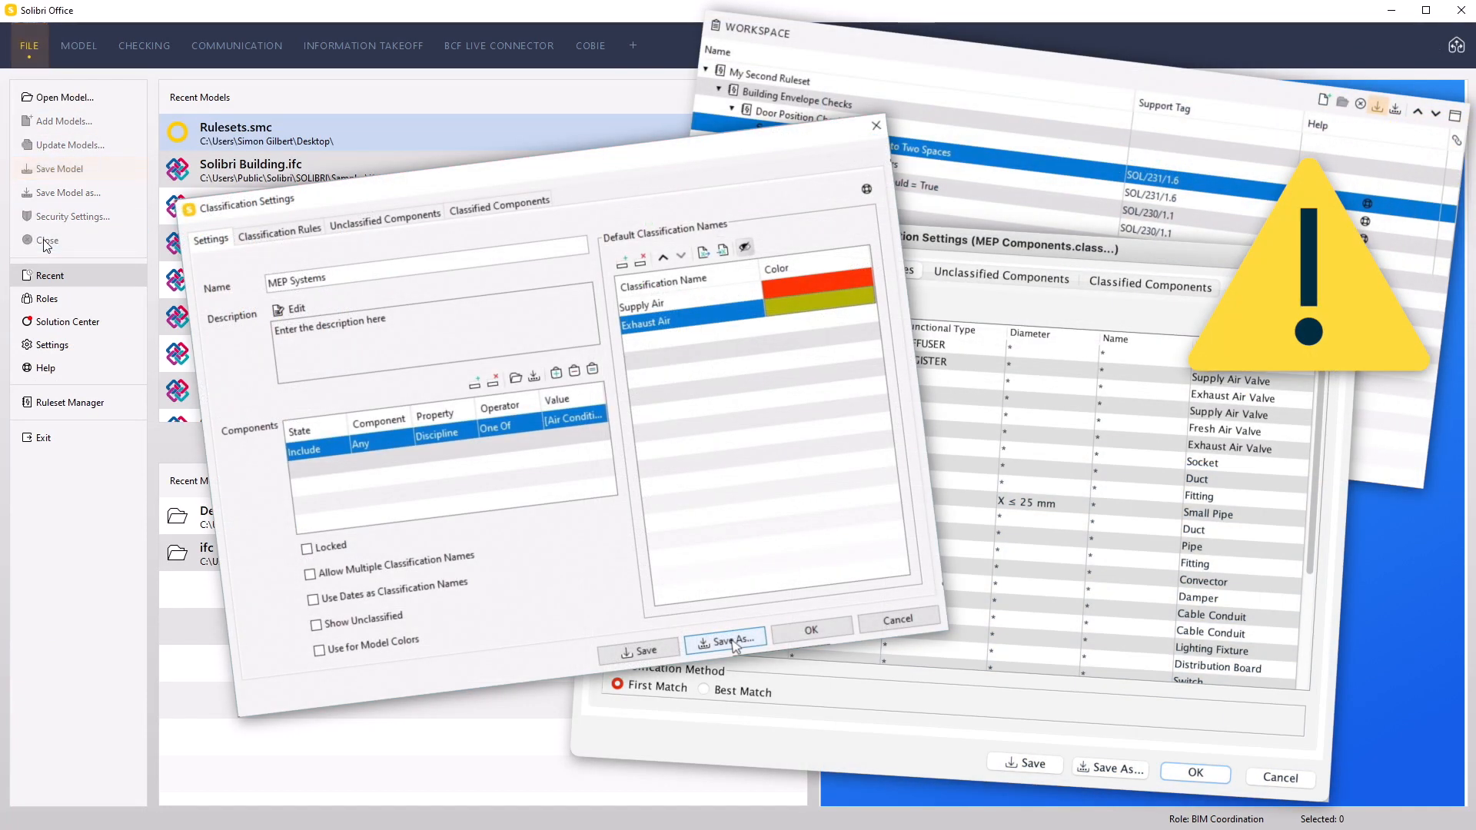